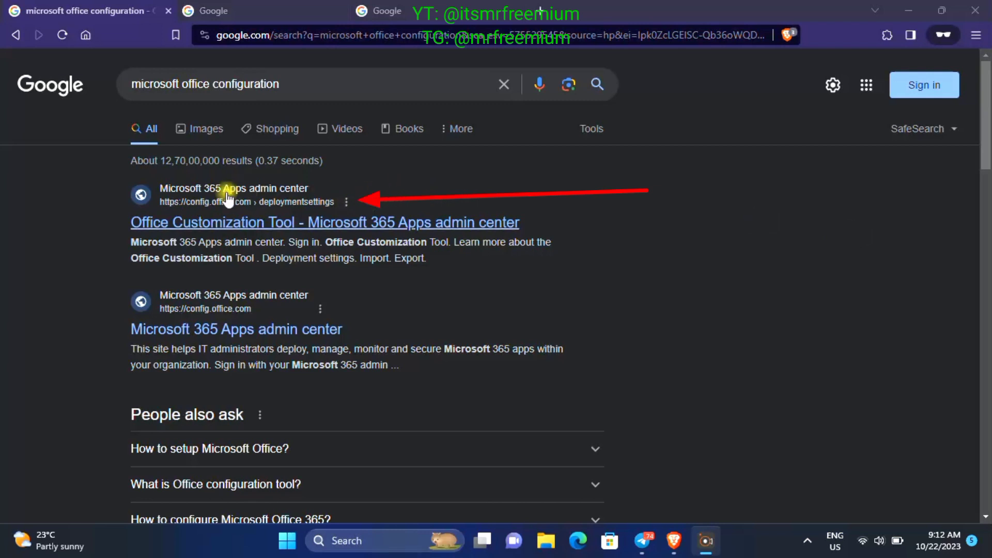
- Open the Microsoft 365 Apps admin center (config.office.com) from the search results
{"action": "left_click_drag", "start_coordinate": [487, 235], "coordinate": [115, 227]}
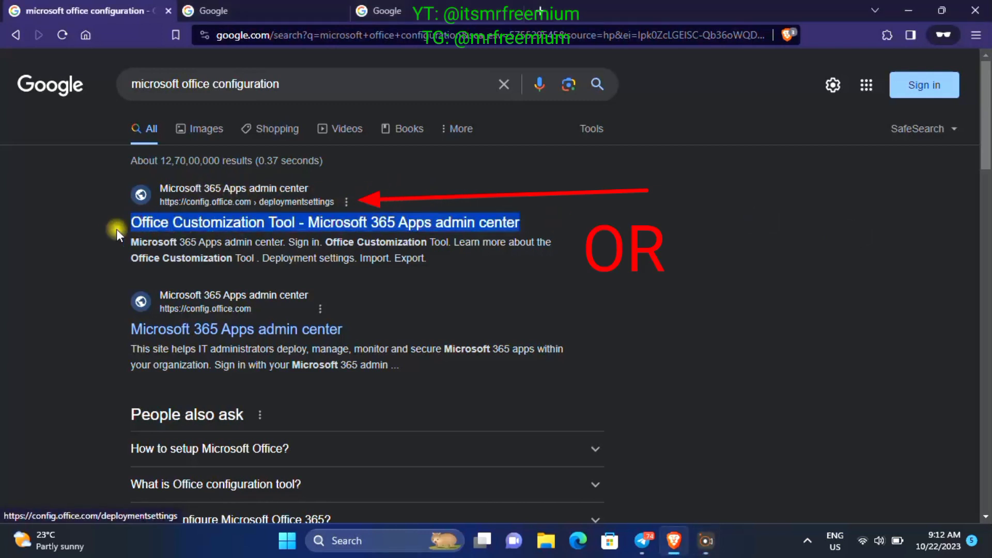
{"action": "left_click_drag", "start_coordinate": [487, 328], "coordinate": [95, 334]}
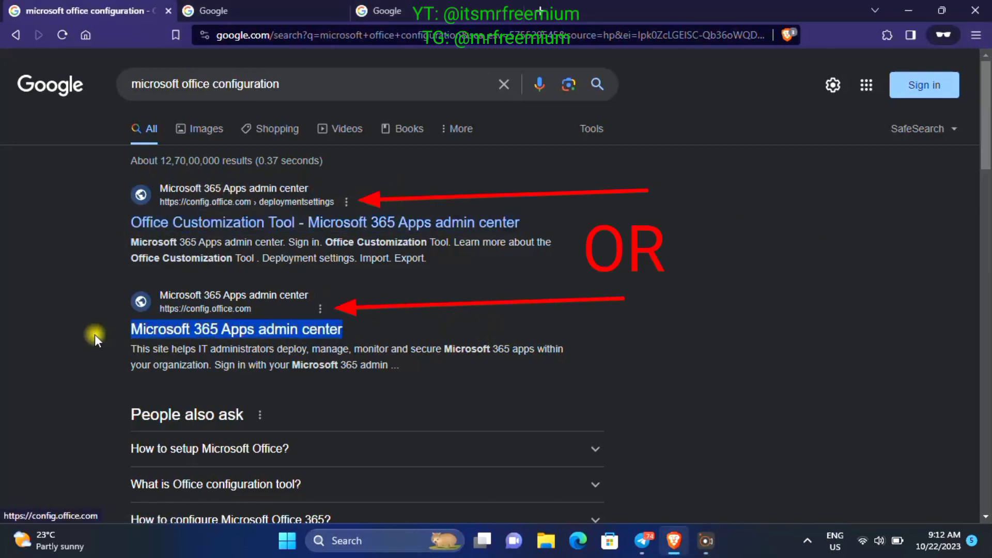
{"action": "left_click", "coordinate": [687, 283]}
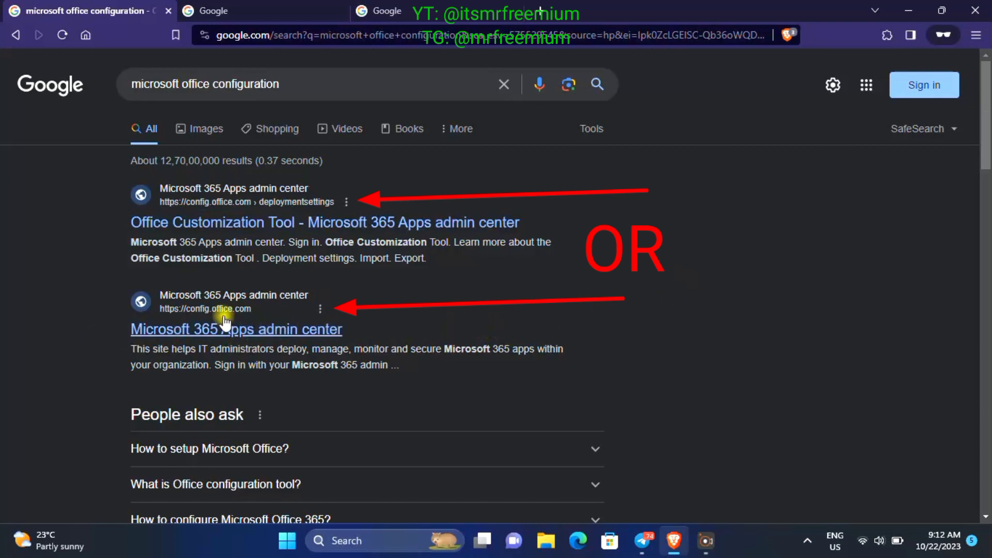
{"action": "left_click", "coordinate": [341, 333]}
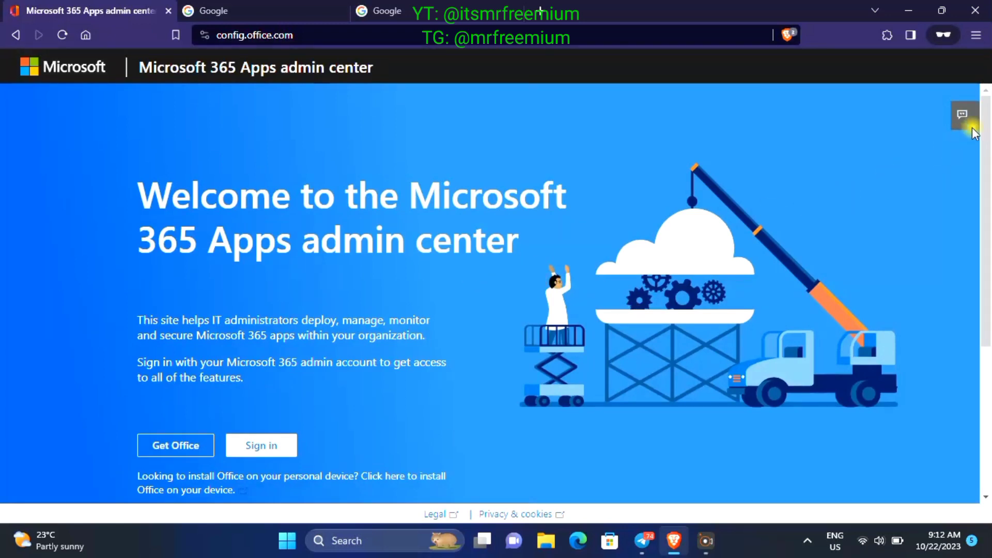
- Create a new Office deployment configuration without signing in
{"action": "left_click_drag", "start_coordinate": [986, 126], "coordinate": [988, 269]}
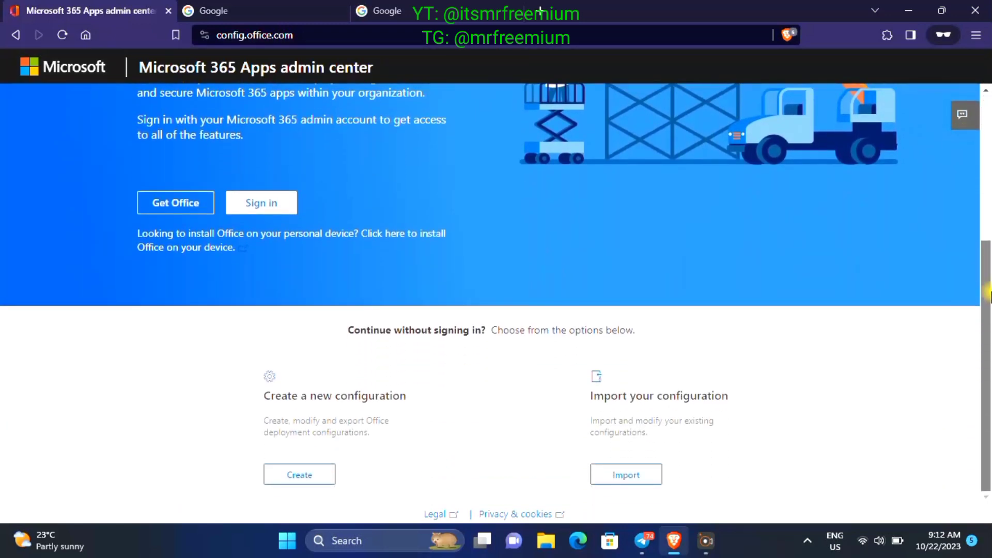
{"action": "left_click_drag", "start_coordinate": [267, 395], "coordinate": [408, 411]}
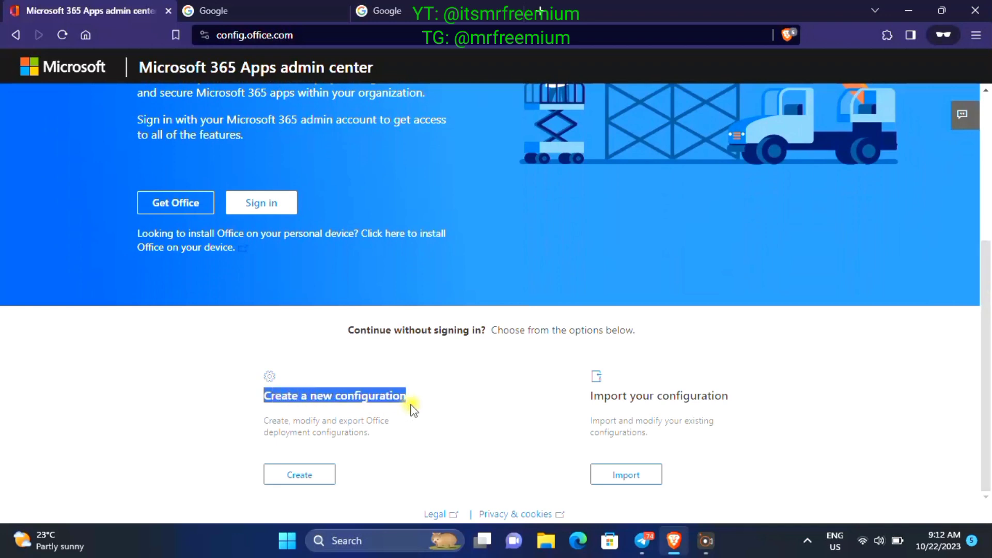
{"action": "left_click", "coordinate": [314, 477]}
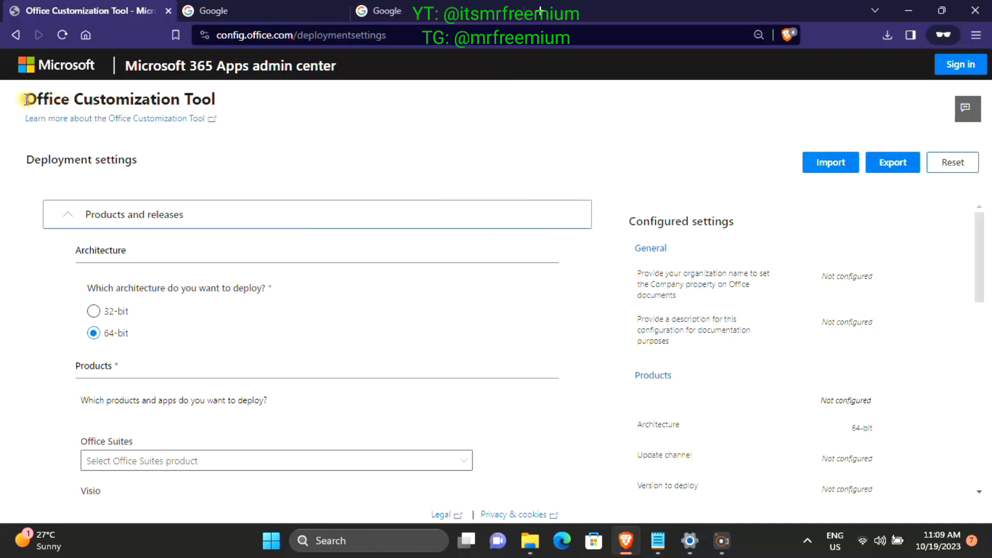
- Keep the 64-bit architecture and choose Office LTSC Professional Plus 2021 - Volume License as the Office suite
{"action": "left_click_drag", "start_coordinate": [26, 99], "coordinate": [217, 98]}
{"action": "left_click_drag", "start_coordinate": [26, 160], "coordinate": [155, 165]}
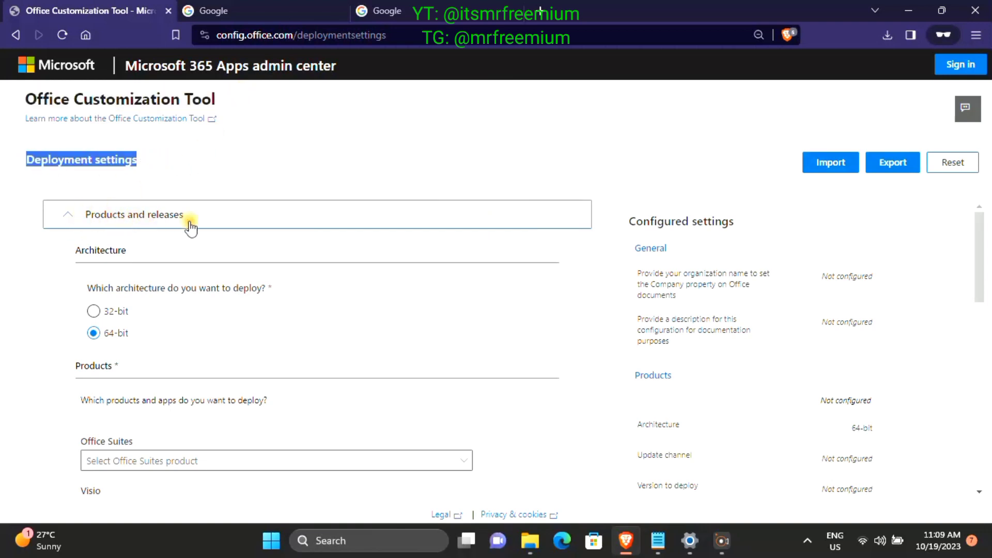
{"action": "left_click_drag", "start_coordinate": [144, 253], "coordinate": [58, 249]}
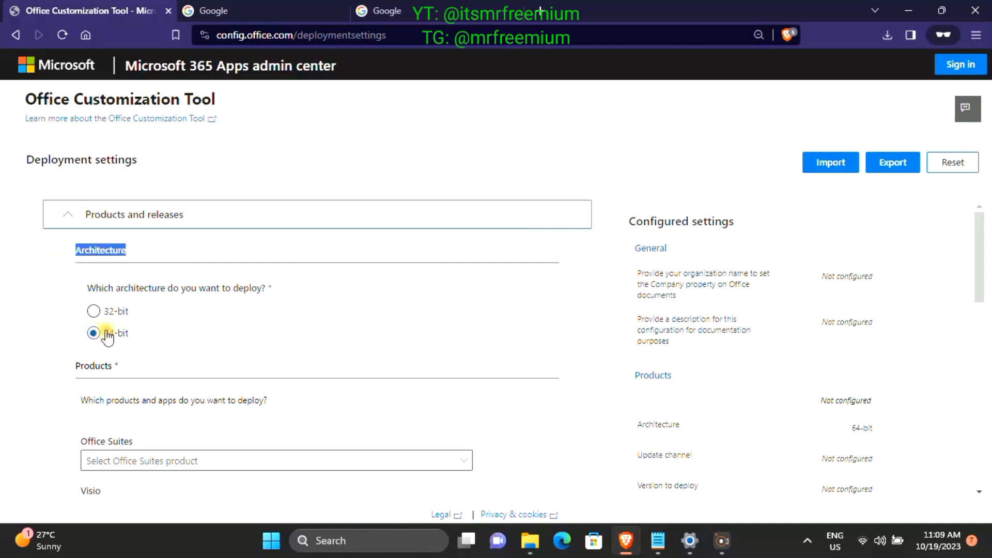
{"action": "scroll", "coordinate": [103, 338], "scroll_direction": "down", "scroll_amount": 4}
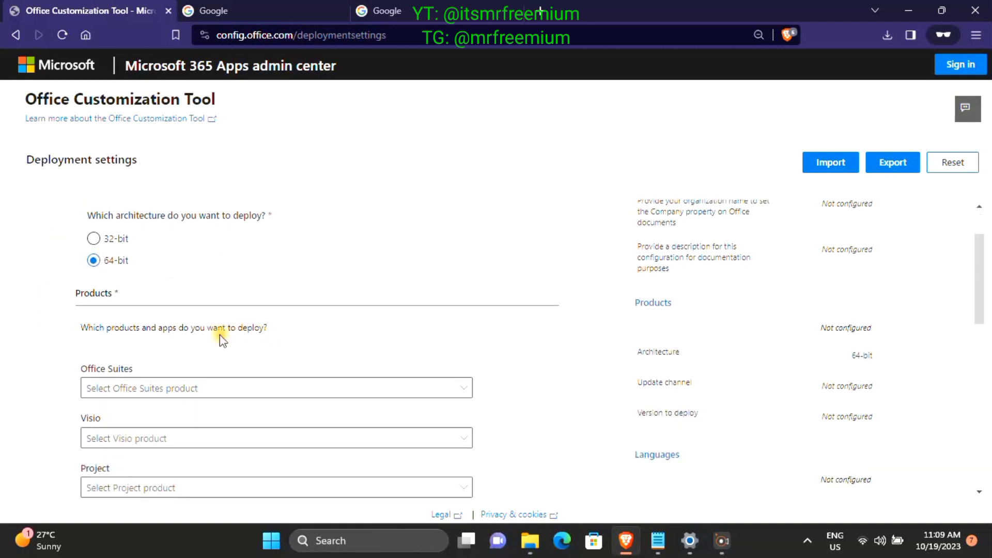
{"action": "left_click_drag", "start_coordinate": [80, 227], "coordinate": [136, 223]}
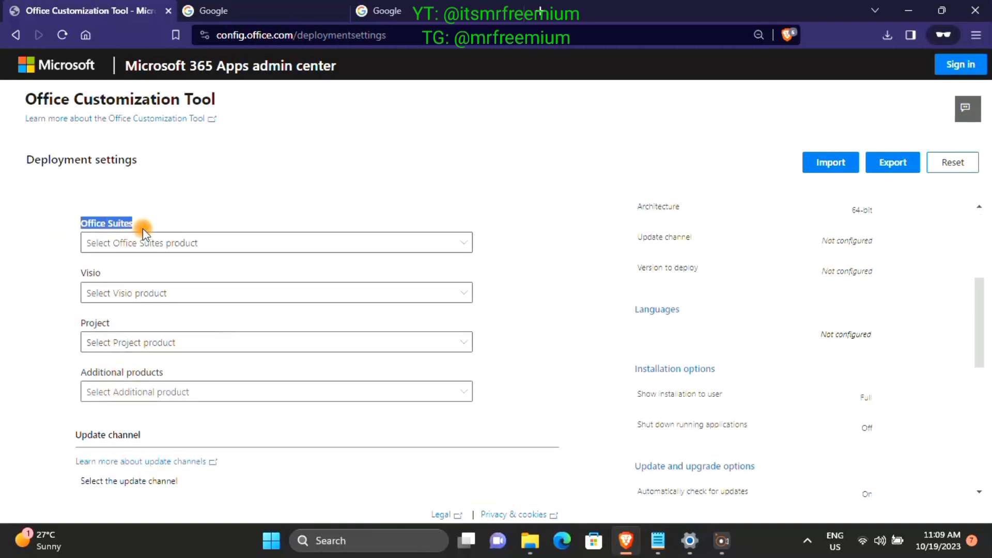
{"action": "left_click", "coordinate": [207, 251]}
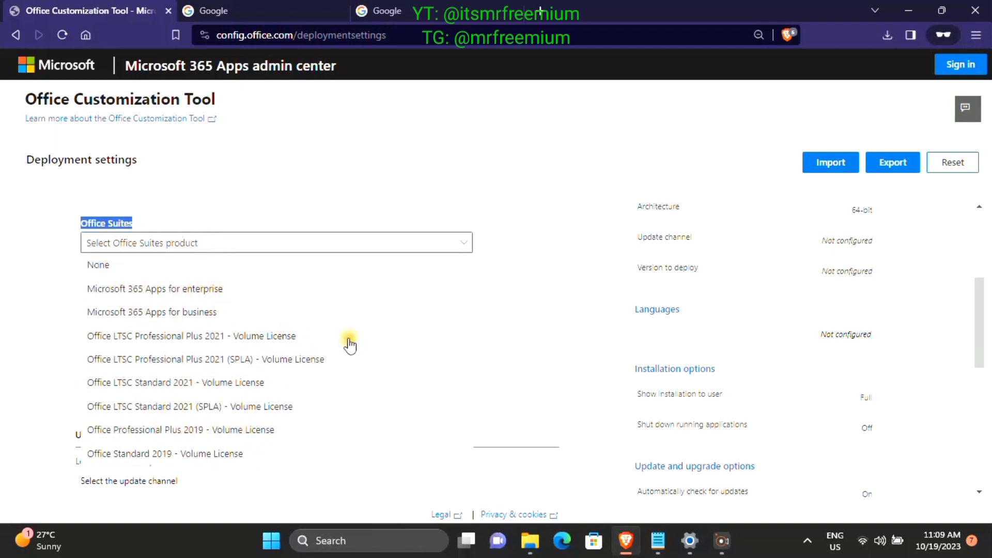
{"action": "left_click", "coordinate": [367, 340]}
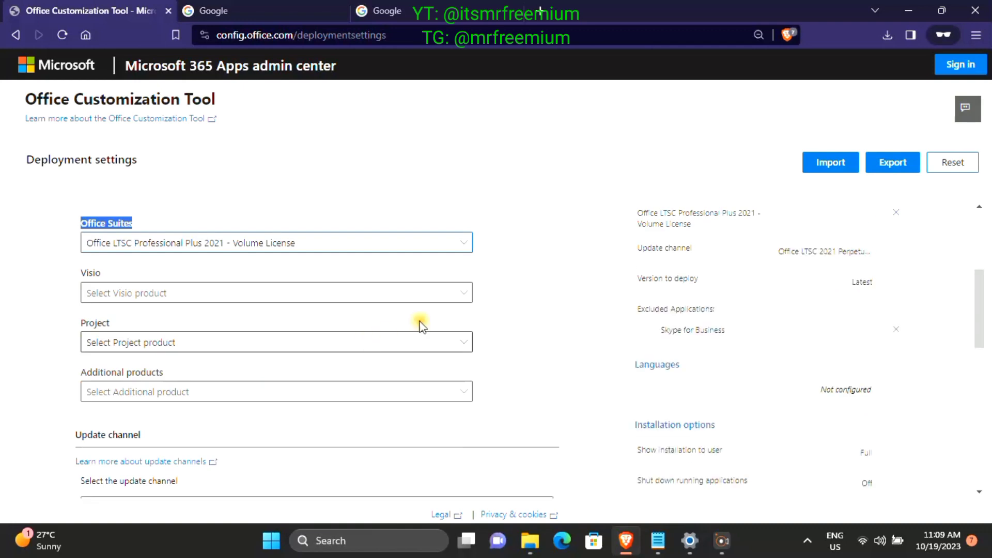
- Leave the Visio and Project products unselected for this deployment
{"action": "left_click", "coordinate": [335, 297]}
{"action": "left_click", "coordinate": [127, 315]}
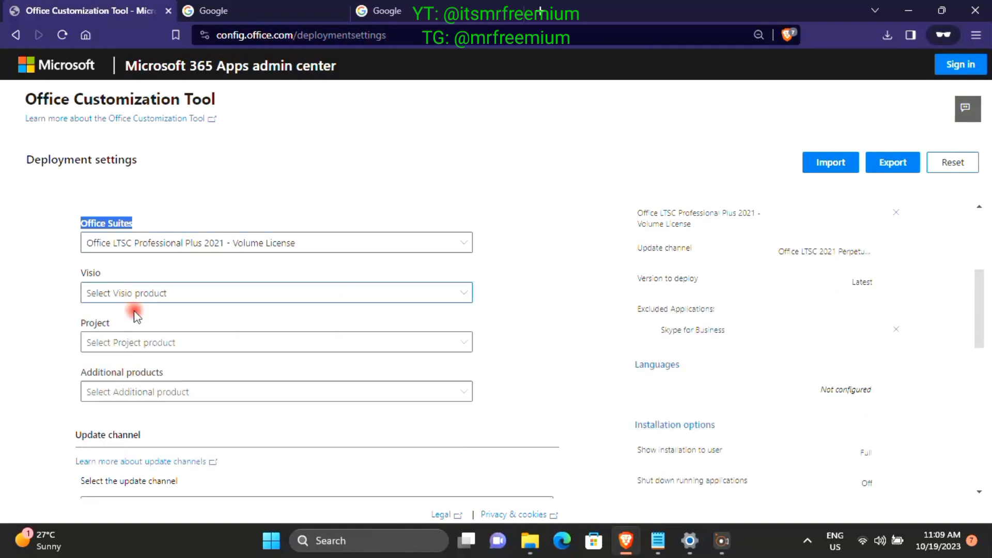
{"action": "left_click", "coordinate": [171, 341]}
{"action": "left_click", "coordinate": [288, 345]}
- Keep Office LTSC 2021 Perpetual Enterprise as the update channel and set the version to Latest
{"action": "scroll", "coordinate": [495, 307], "scroll_direction": "down", "scroll_amount": 5}
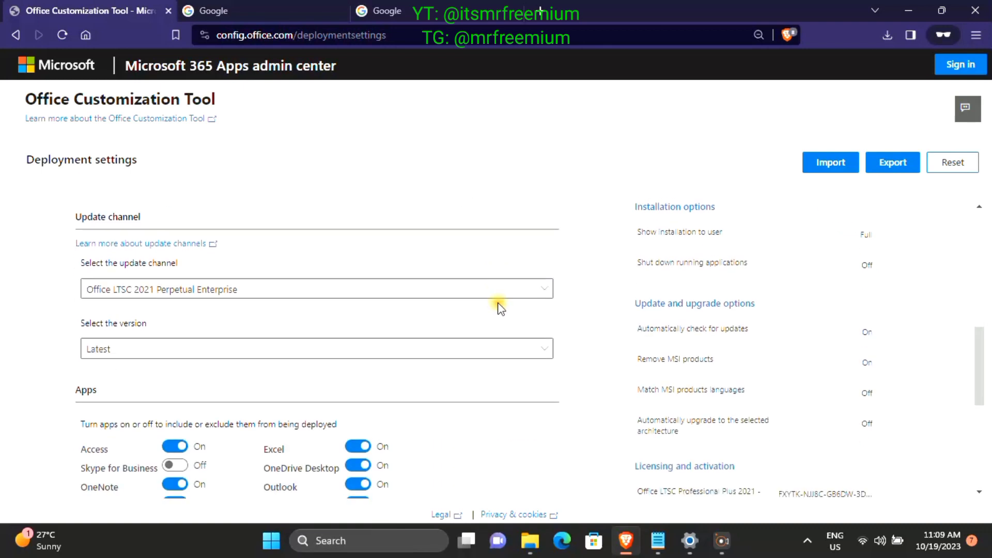
{"action": "left_click", "coordinate": [449, 295]}
{"action": "left_click", "coordinate": [265, 312]}
{"action": "left_click", "coordinate": [309, 353]}
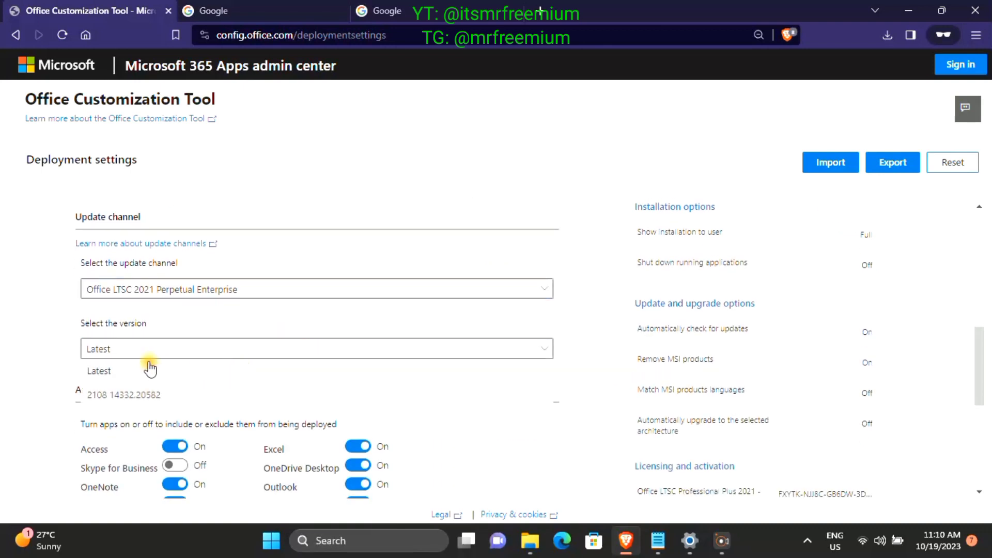
{"action": "left_click", "coordinate": [142, 369]}
- Switch Access off and back on in the list of deployed apps, and continue to the language settings
{"action": "scroll", "coordinate": [504, 347], "scroll_direction": "down", "scroll_amount": 3}
{"action": "left_click_drag", "start_coordinate": [83, 260], "coordinate": [118, 249]}
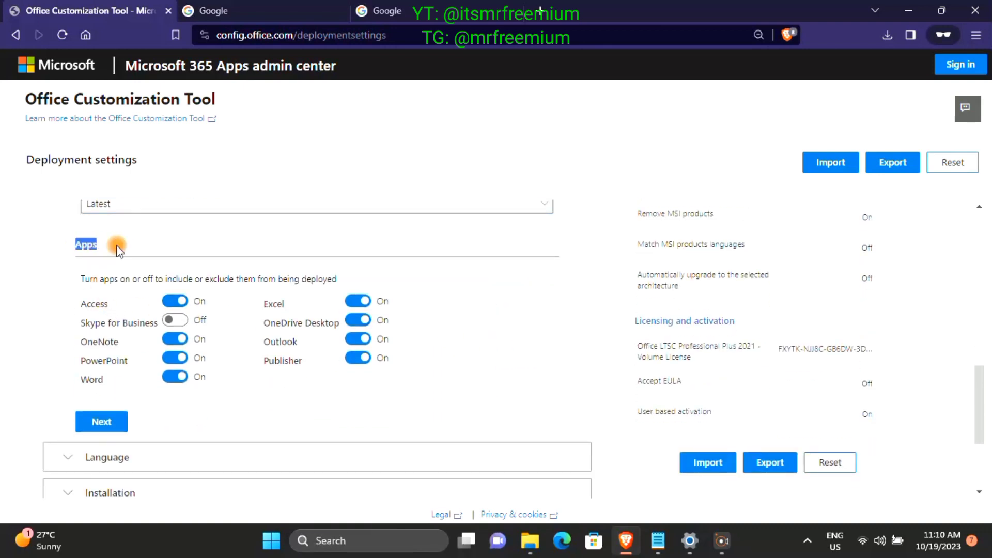
{"action": "left_click", "coordinate": [175, 302]}
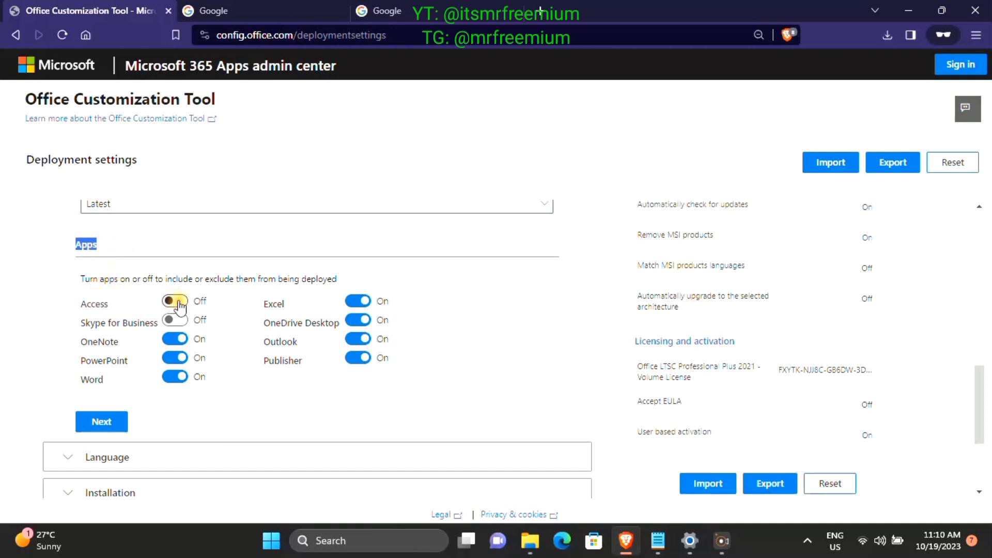
{"action": "left_click", "coordinate": [178, 306]}
{"action": "scroll", "coordinate": [269, 335], "scroll_direction": "down", "scroll_amount": 1}
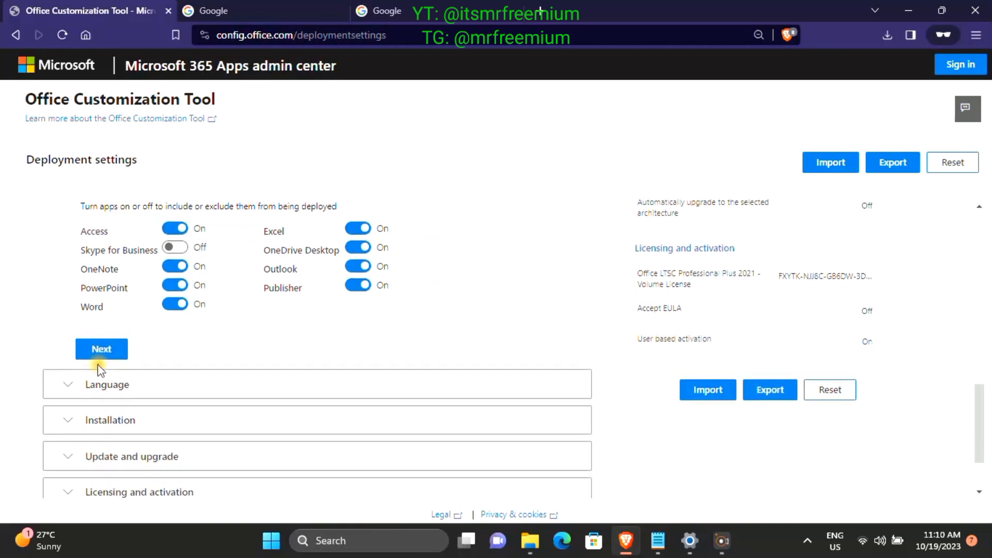
{"action": "left_click", "coordinate": [100, 353]}
- Set the primary language to English (United States) and continue to the installation options
{"action": "double_click", "coordinate": [103, 290]}
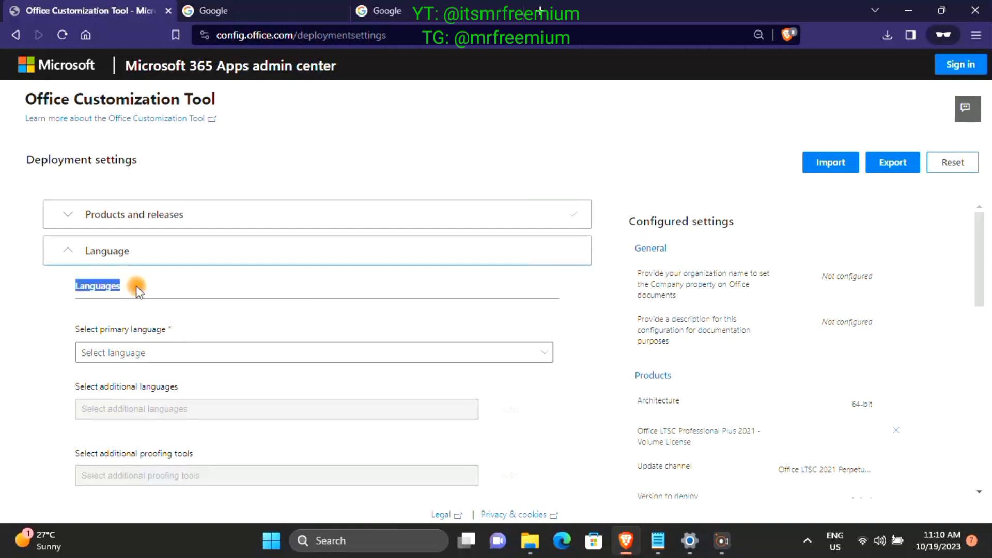
{"action": "left_click", "coordinate": [219, 351]}
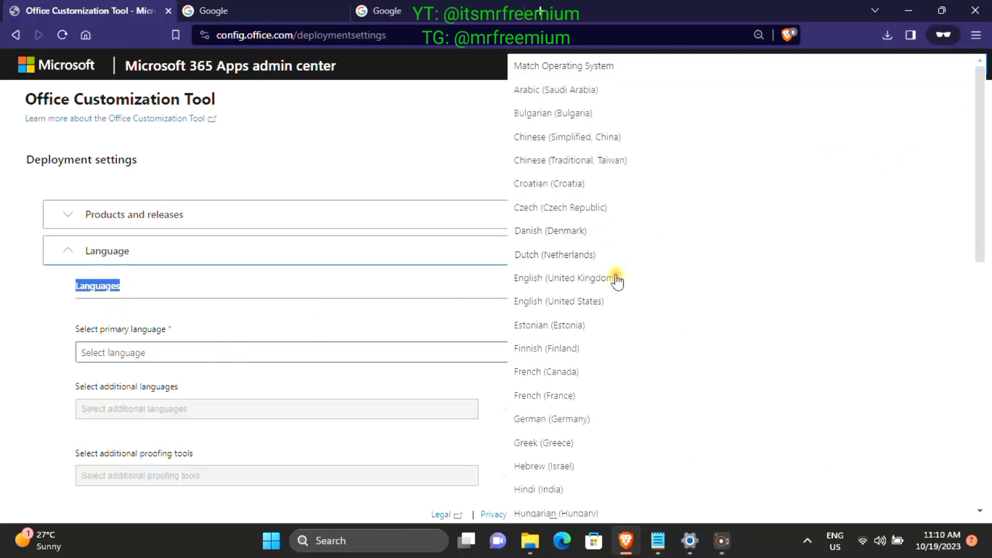
{"action": "left_click", "coordinate": [585, 303]}
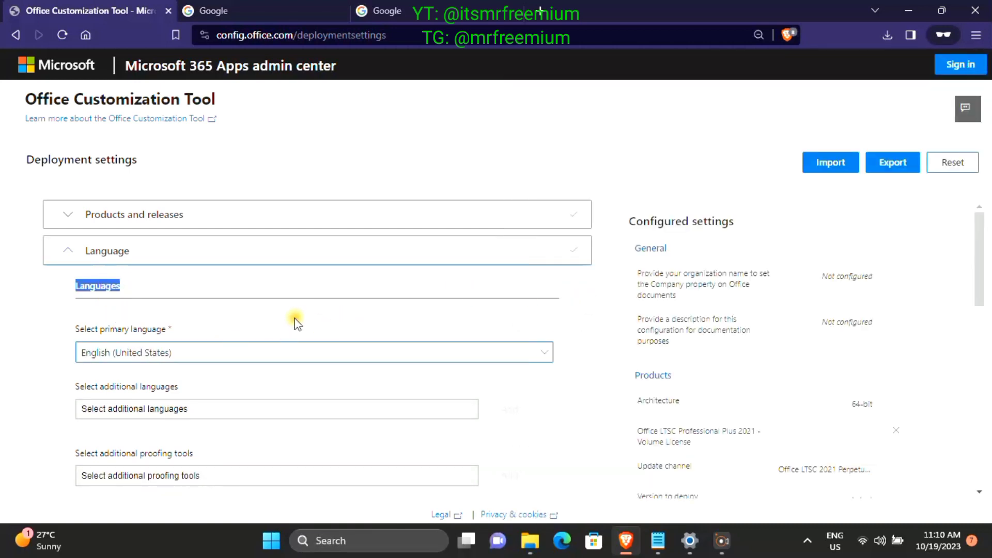
{"action": "scroll", "coordinate": [352, 311], "scroll_direction": "down", "scroll_amount": 3}
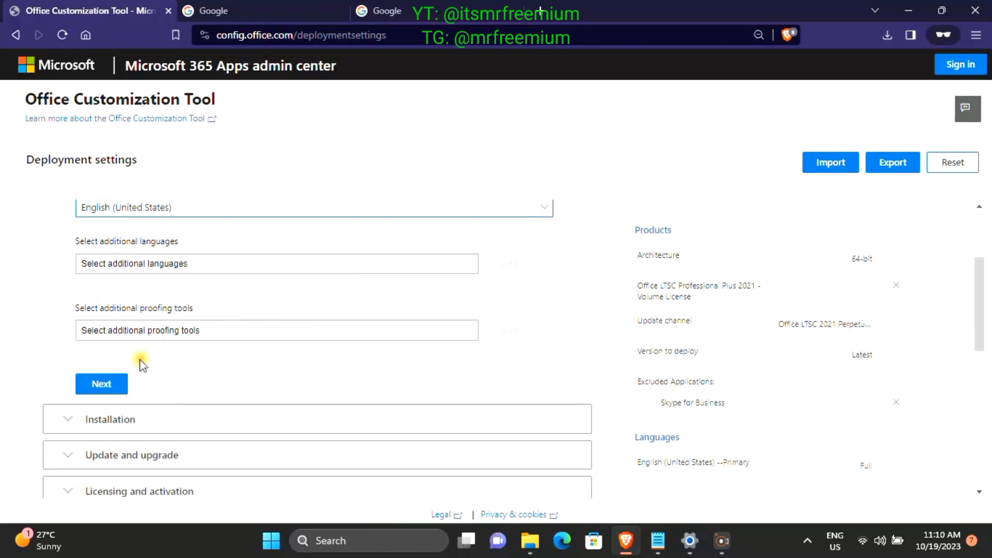
{"action": "left_click", "coordinate": [102, 383]}
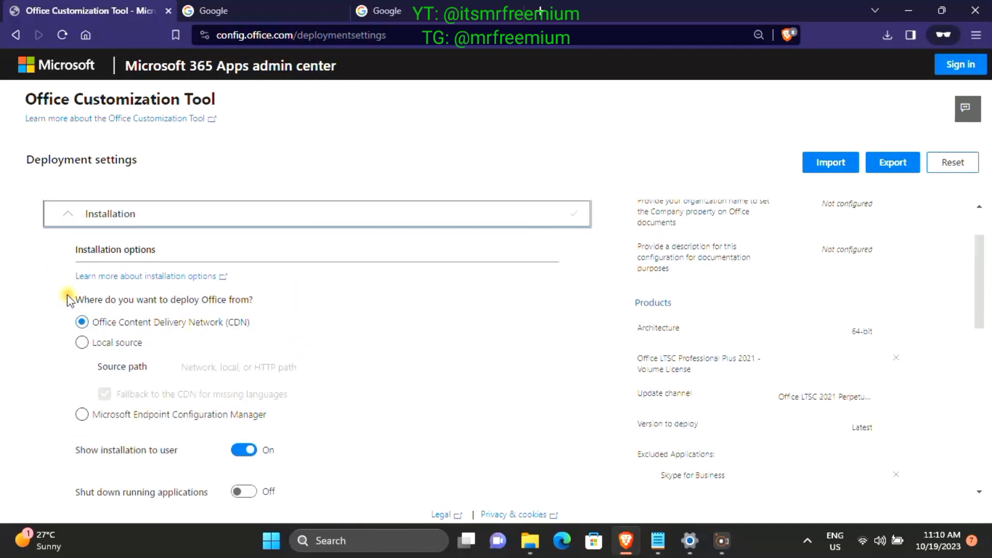
- Keep Office Content Delivery Network (CDN) as the installation source and continue to the update and upgrade options
{"action": "left_click_drag", "start_coordinate": [76, 249], "coordinate": [164, 254]}
{"action": "left_click", "coordinate": [212, 260]}
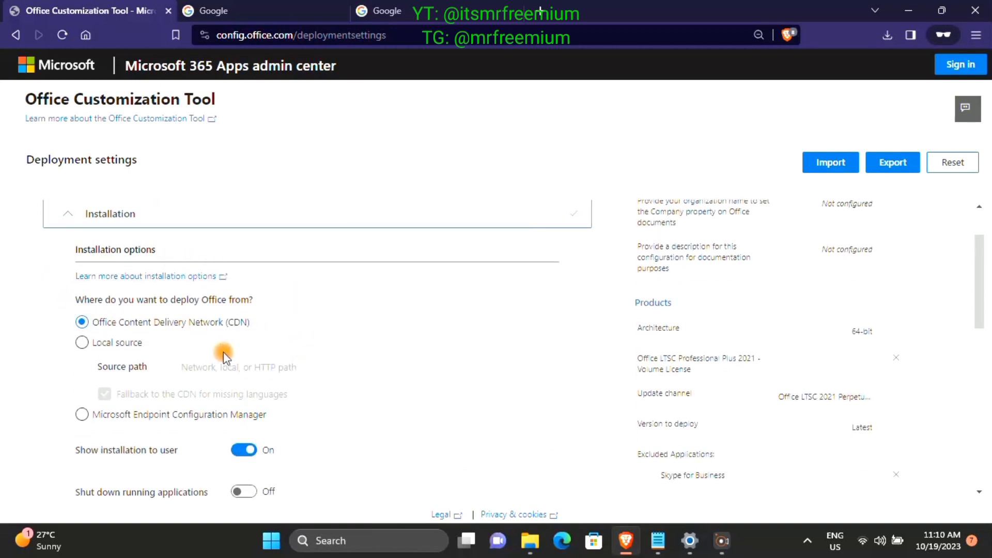
{"action": "scroll", "coordinate": [287, 324], "scroll_direction": "down", "scroll_amount": 3}
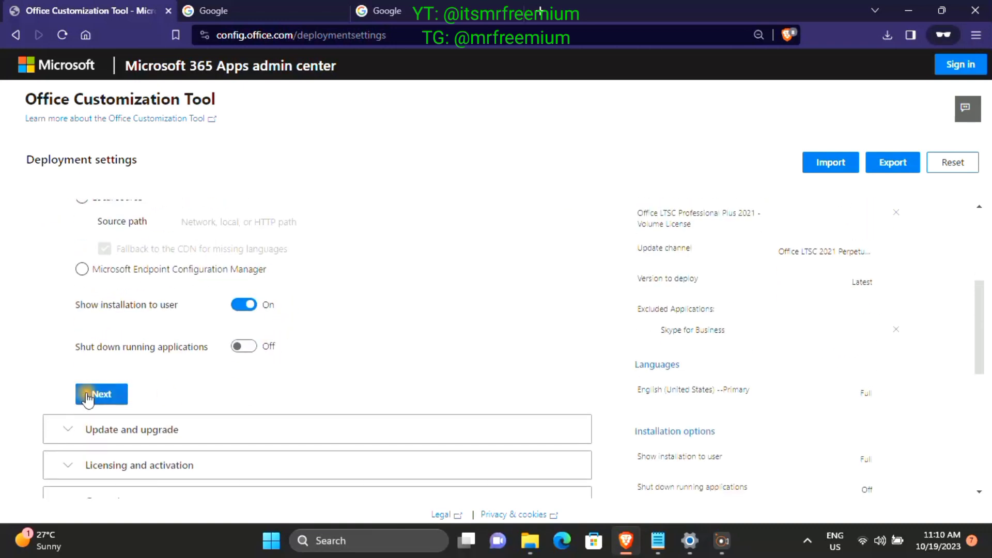
{"action": "left_click", "coordinate": [101, 392]}
- Review the update source and MSI uninstall options, keep their defaults, and continue to licensing and activation
{"action": "left_click_drag", "start_coordinate": [72, 251], "coordinate": [262, 250]}
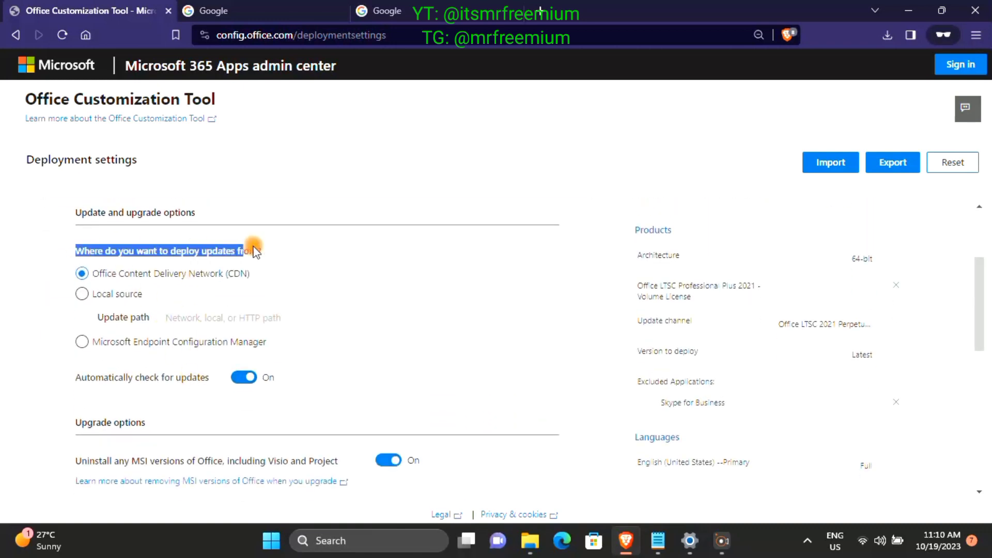
{"action": "scroll", "coordinate": [170, 401], "scroll_direction": "down", "scroll_amount": 4}
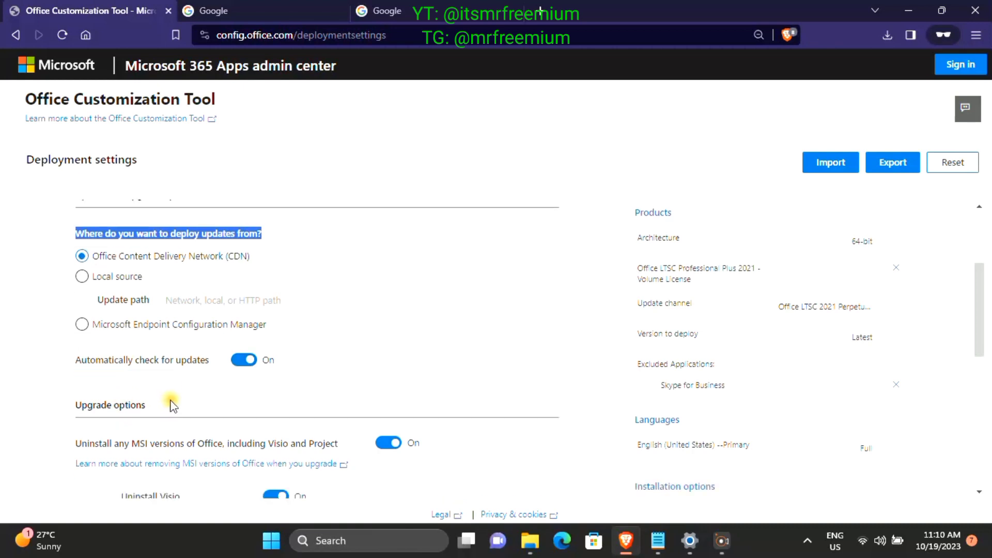
{"action": "scroll", "coordinate": [172, 404], "scroll_direction": "down", "scroll_amount": 3}
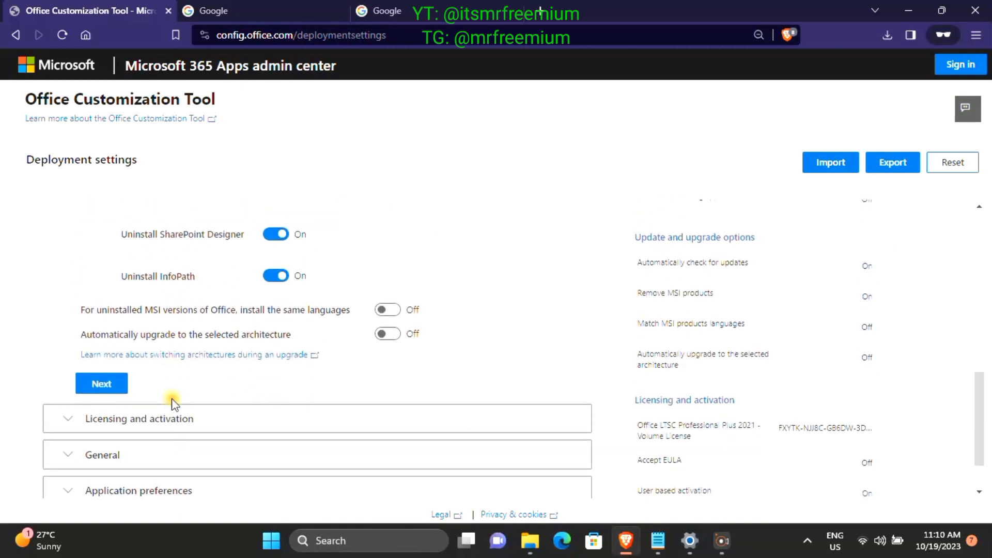
{"action": "scroll", "coordinate": [173, 402], "scroll_direction": "up", "scroll_amount": 4}
{"action": "left_click_drag", "start_coordinate": [76, 316], "coordinate": [345, 316]}
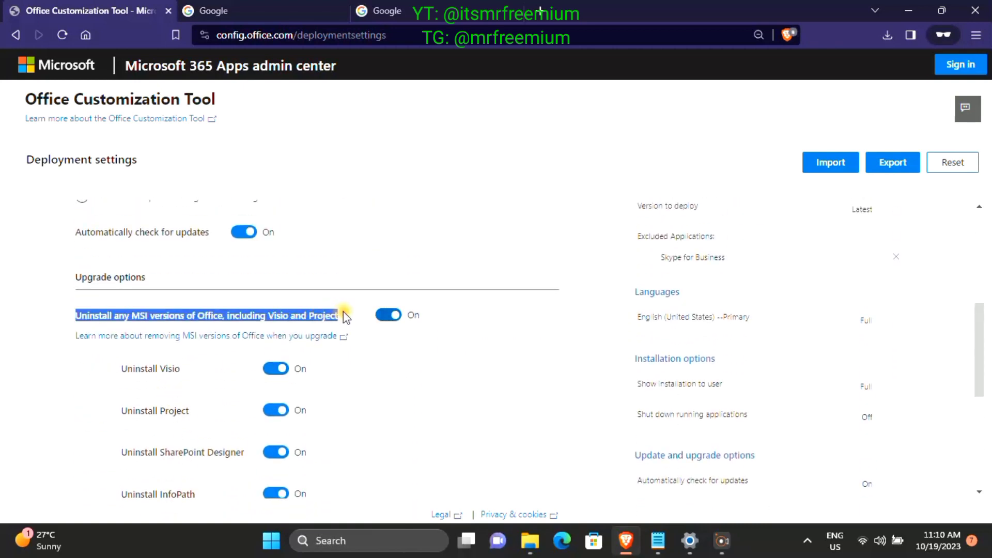
{"action": "scroll", "coordinate": [405, 398], "scroll_direction": "down", "scroll_amount": 5}
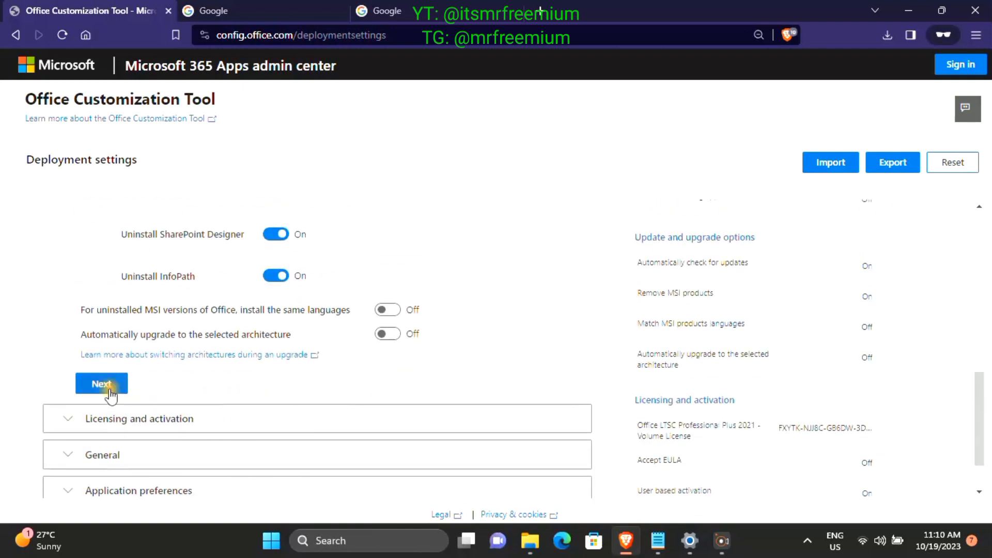
{"action": "left_click", "coordinate": [97, 381]}
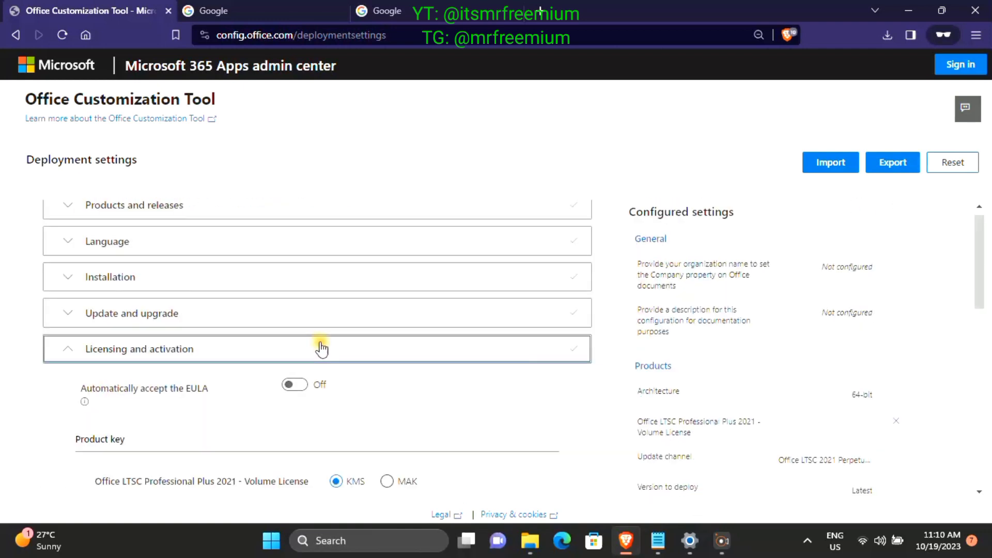
- Set the product key type for Office LTSC Professional Plus 2021 - Volume License to MAK
{"action": "scroll", "coordinate": [331, 330], "scroll_direction": "down", "scroll_amount": 4}
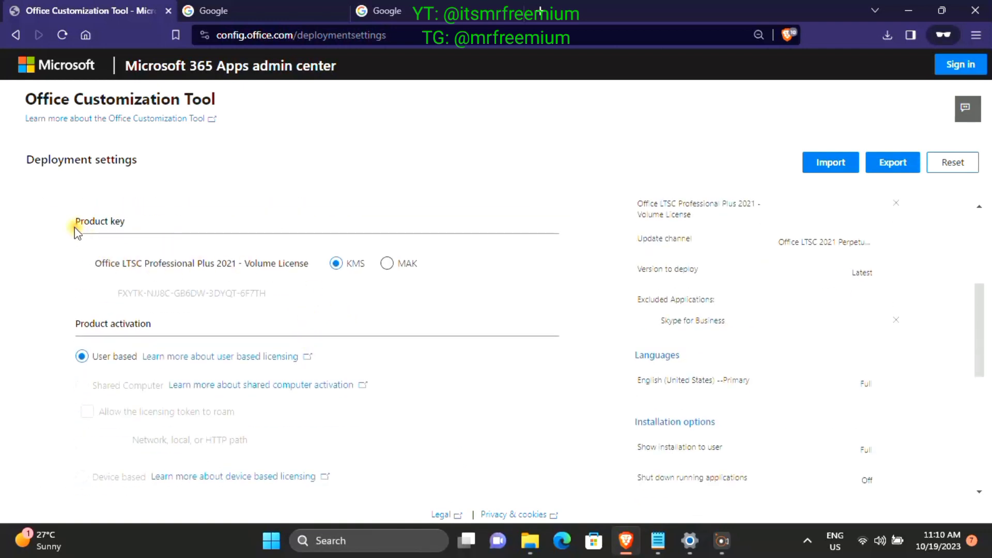
{"action": "left_click_drag", "start_coordinate": [76, 227], "coordinate": [137, 222]}
{"action": "left_click_drag", "start_coordinate": [97, 264], "coordinate": [310, 279]}
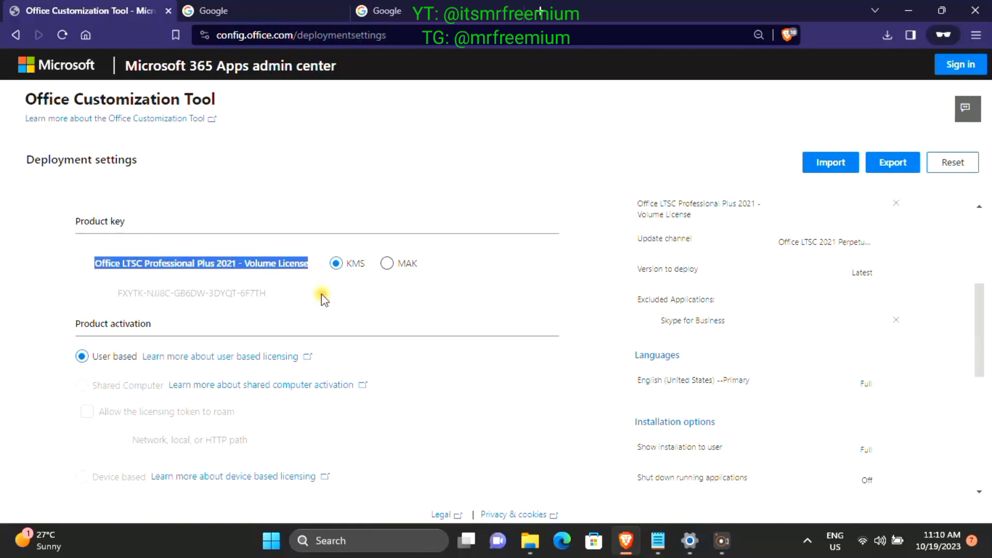
{"action": "left_click", "coordinate": [388, 263]}
- Copy the volume MAK key from the Notepad note and paste it into the product key field in the browser
{"action": "key", "text": "alt+Tab"}
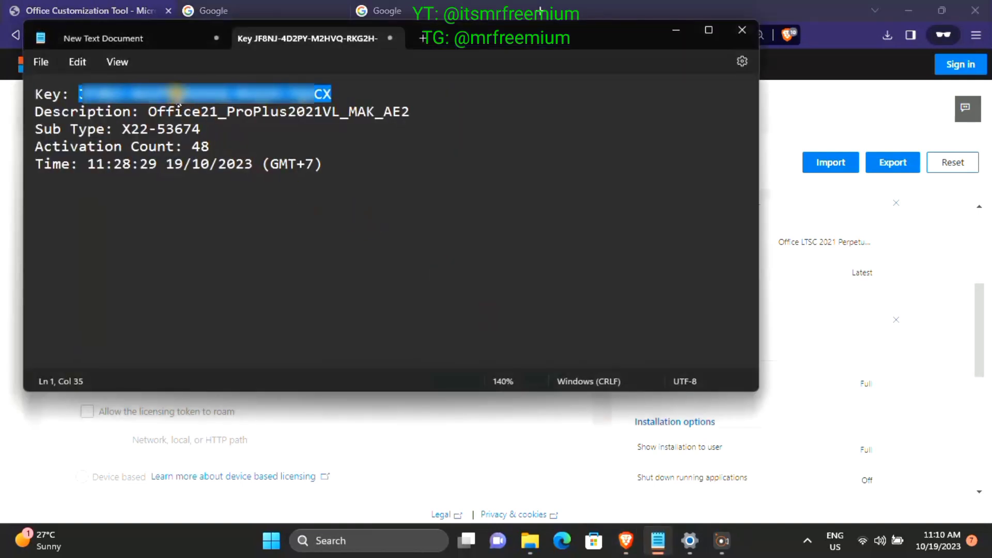
{"action": "left_click_drag", "start_coordinate": [80, 94], "coordinate": [337, 92]}
{"action": "right_click", "coordinate": [338, 92]}
{"action": "left_click", "coordinate": [369, 170]}
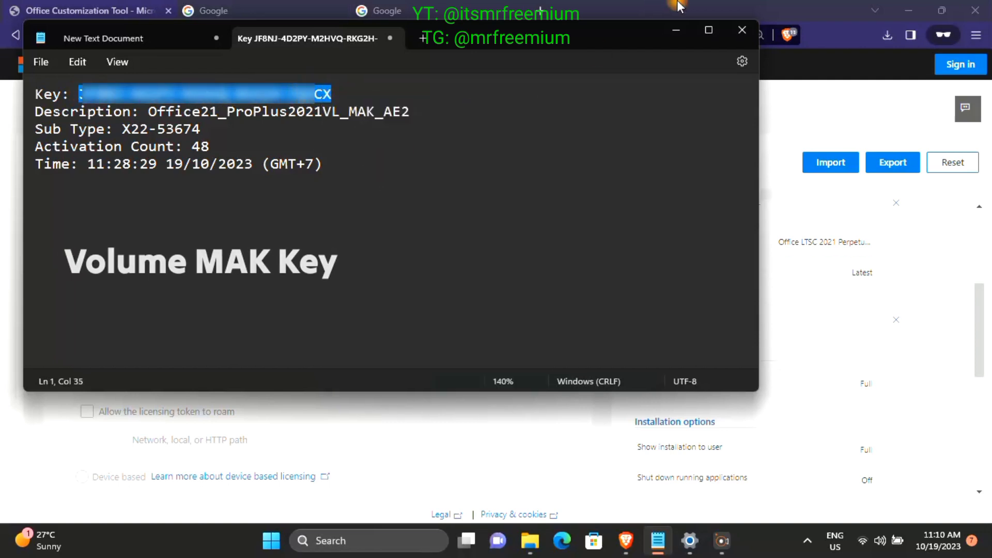
{"action": "left_click", "coordinate": [677, 31]}
{"action": "right_click", "coordinate": [195, 291]}
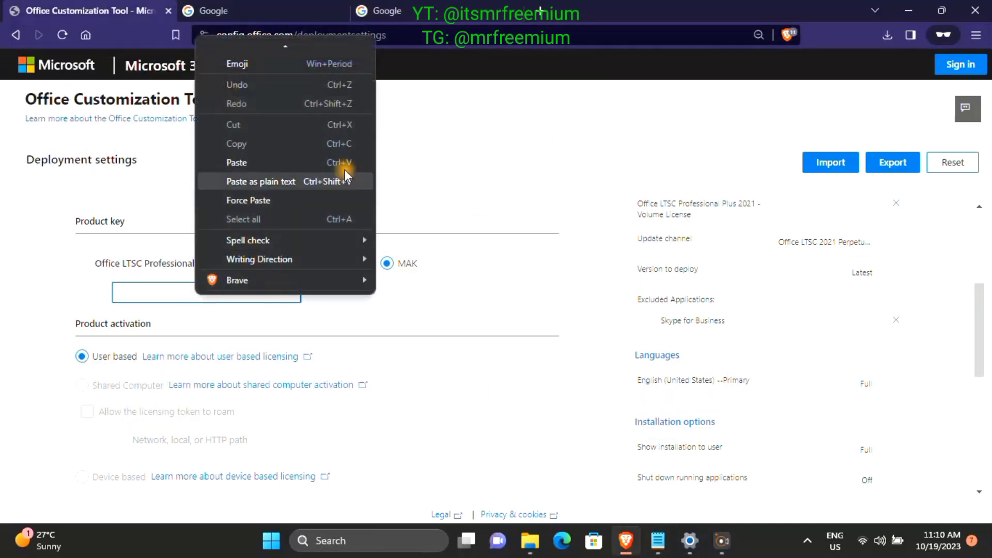
{"action": "left_click", "coordinate": [262, 169]}
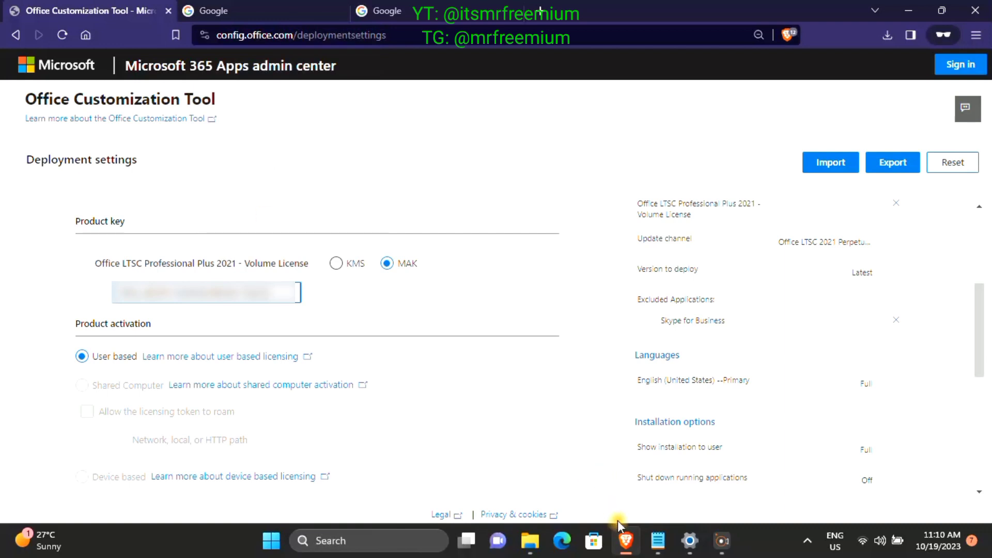
- Check the key's description in the Notepad note for its product edition and license type, and return to the deployment settings
{"action": "left_click", "coordinate": [658, 541]}
{"action": "mouse_move", "coordinate": [411, 111]}
{"action": "left_mouse_down"}
{"action": "mouse_move", "coordinate": [211, 111]}
{"action": "mouse_move", "coordinate": [401, 123]}
{"action": "left_mouse_up"}
{"action": "left_click", "coordinate": [272, 122]}
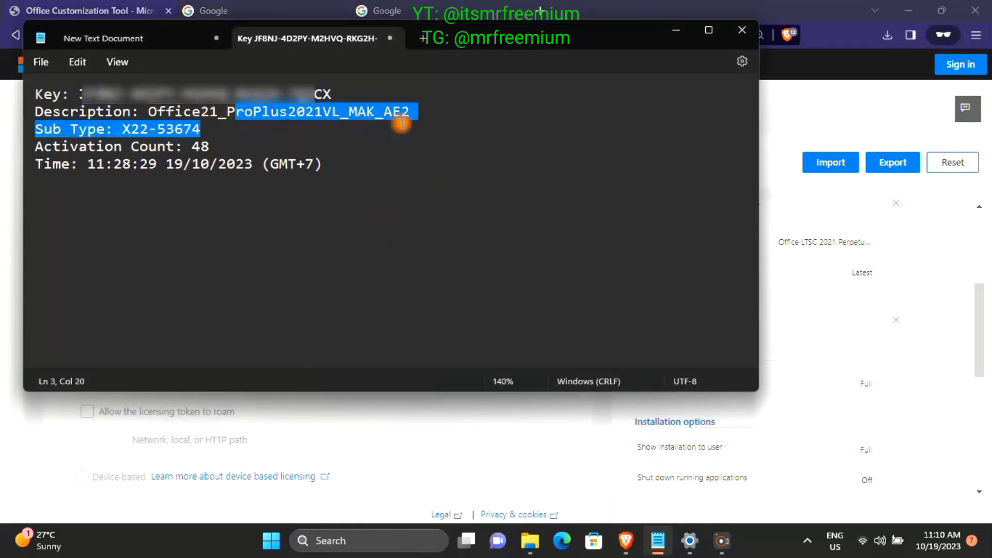
{"action": "left_click_drag", "start_coordinate": [324, 111], "coordinate": [376, 112]}
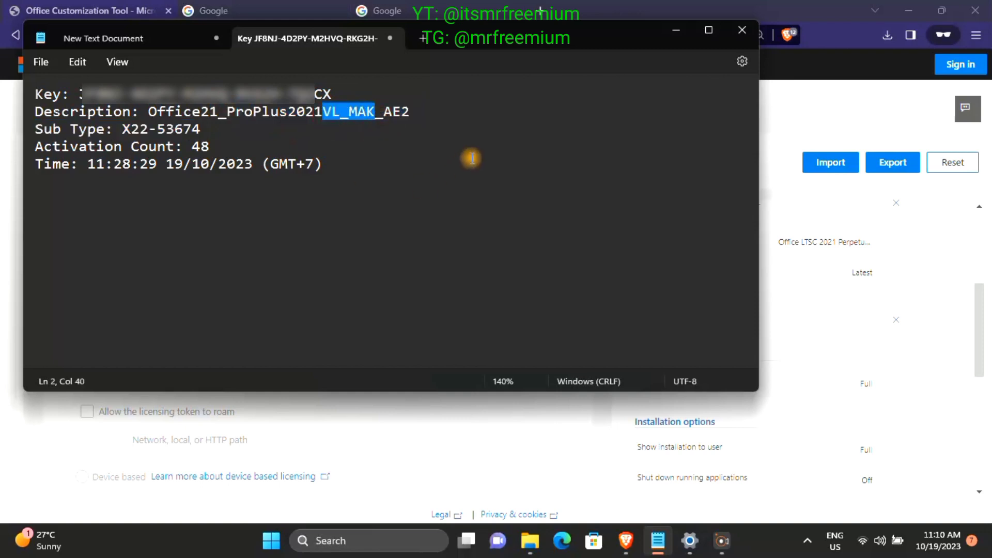
{"action": "left_click", "coordinate": [670, 30]}
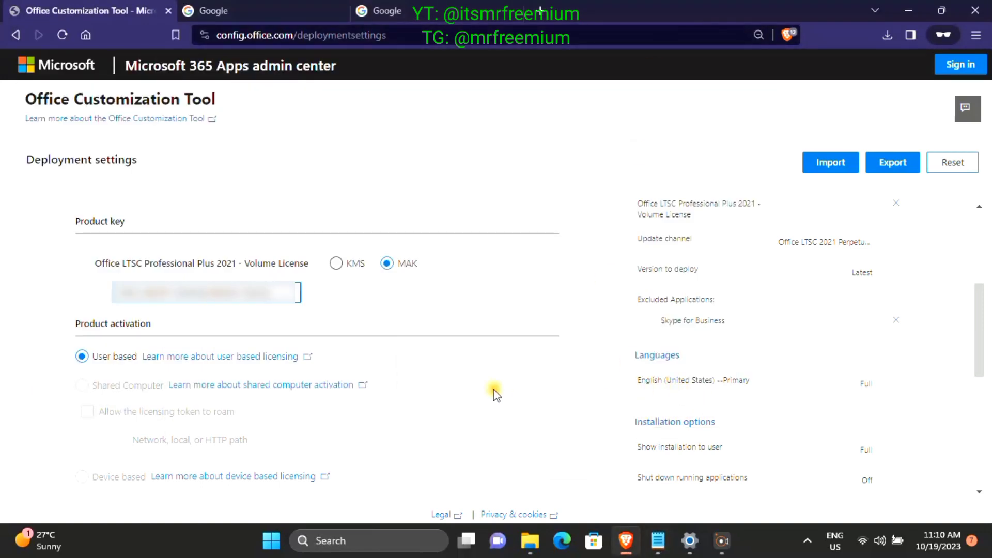
- Keep user based activation, leave the organization name and description blank, and finish the application preferences with their defaults
{"action": "scroll", "coordinate": [495, 352], "scroll_direction": "down", "scroll_amount": 3}
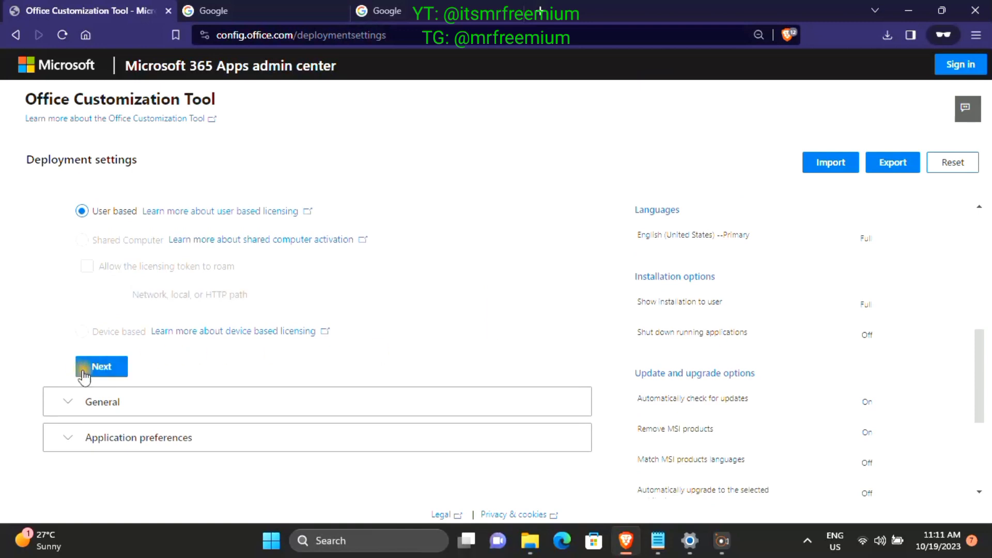
{"action": "left_click", "coordinate": [101, 368]}
{"action": "scroll", "coordinate": [491, 332], "scroll_direction": "down", "scroll_amount": 4}
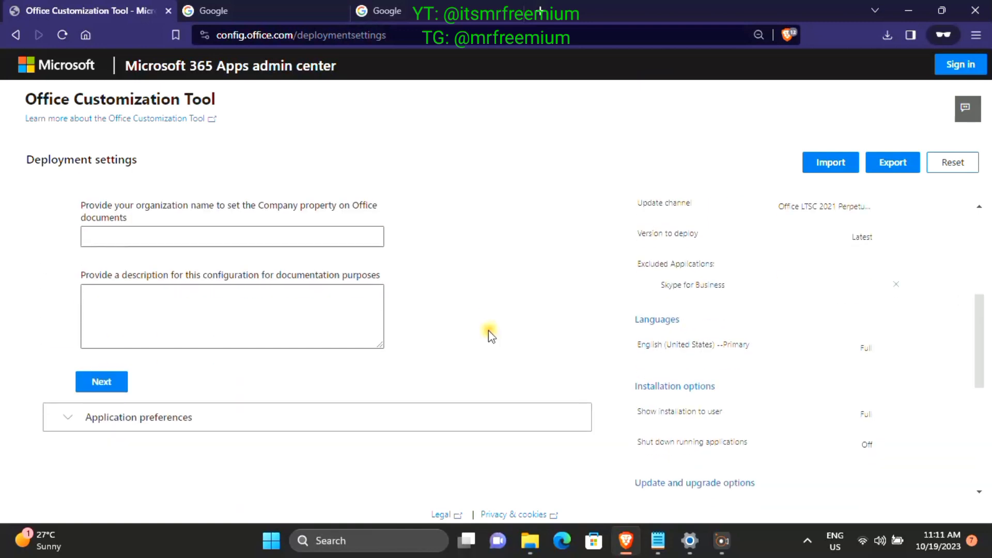
{"action": "left_click", "coordinate": [105, 380]}
{"action": "scroll", "coordinate": [341, 381], "scroll_direction": "down", "scroll_amount": 8}
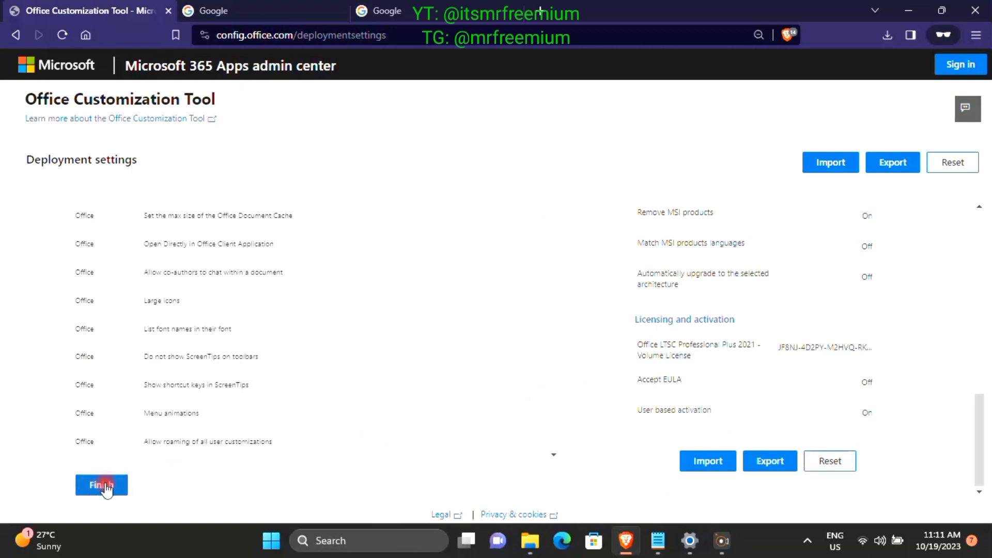
{"action": "left_click", "coordinate": [105, 486]}
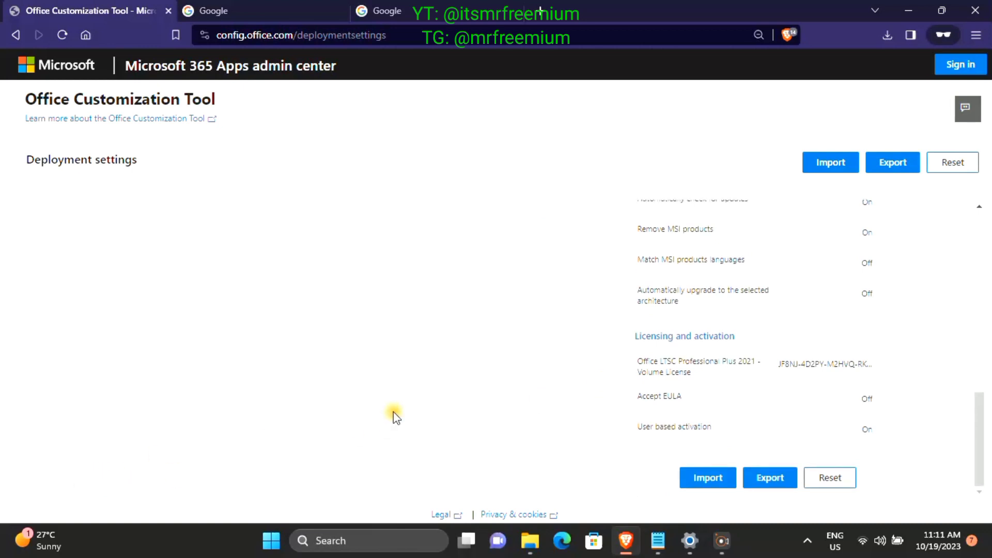
- Start exporting the configuration and set the default file format to Office Open XML formats
{"action": "left_click_drag", "start_coordinate": [978, 431], "coordinate": [946, 202]}
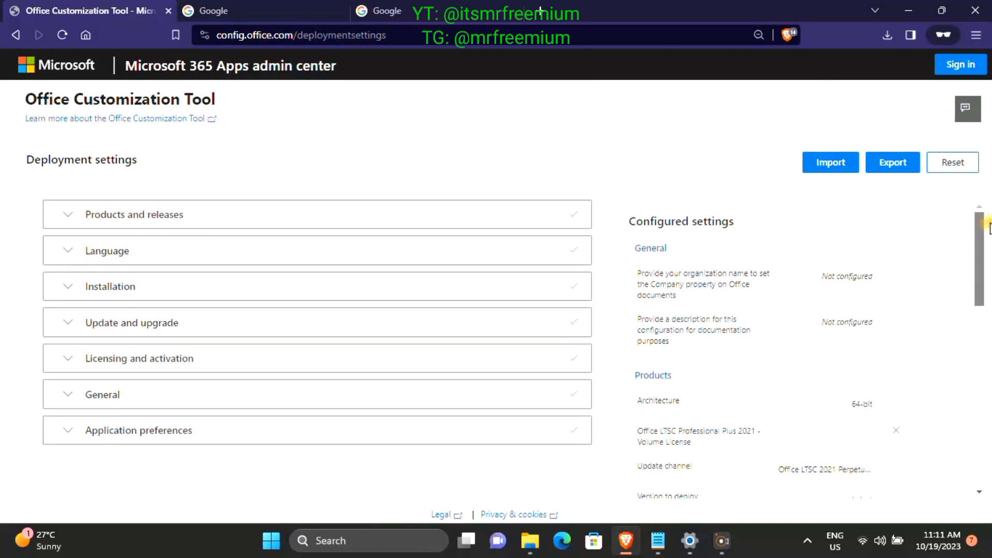
{"action": "left_click", "coordinate": [897, 161]}
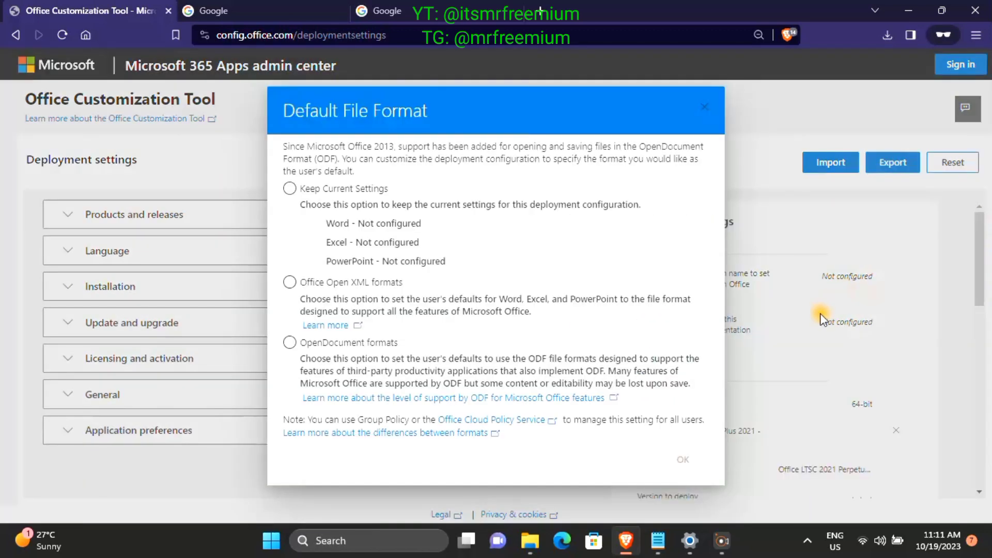
{"action": "left_click", "coordinate": [336, 283]}
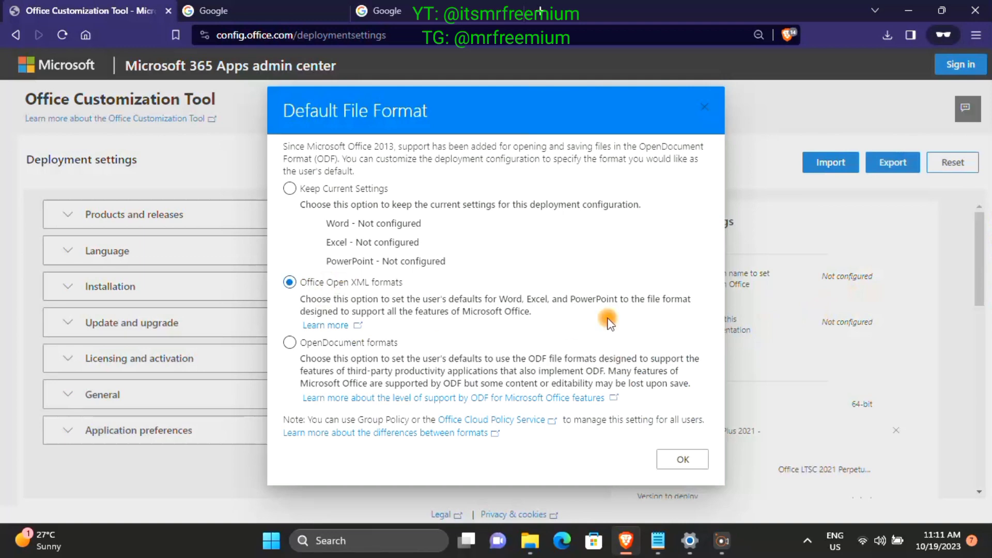
{"action": "left_click", "coordinate": [703, 459]}
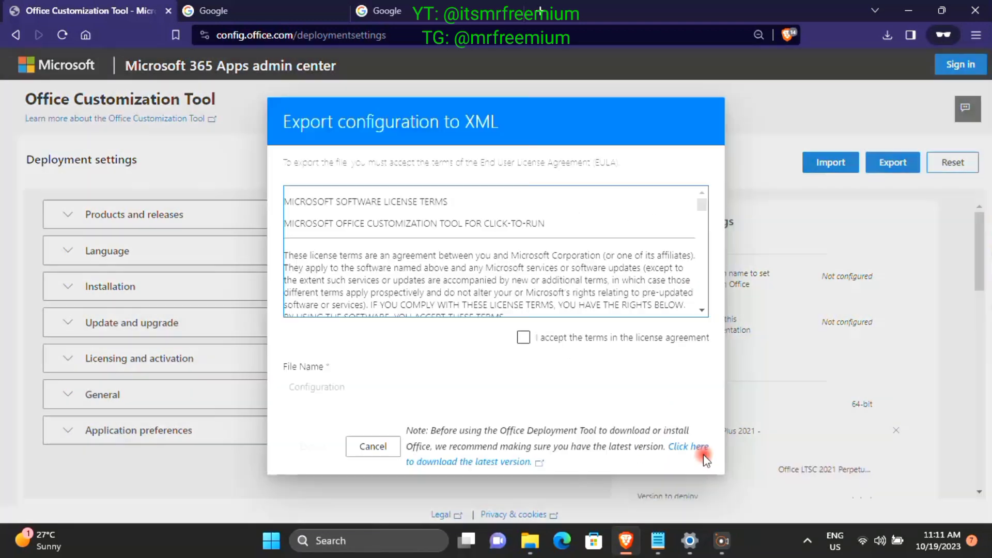
- Accept the license agreement terms and export the configuration with the file name Configuration21
{"action": "left_click", "coordinate": [558, 338]}
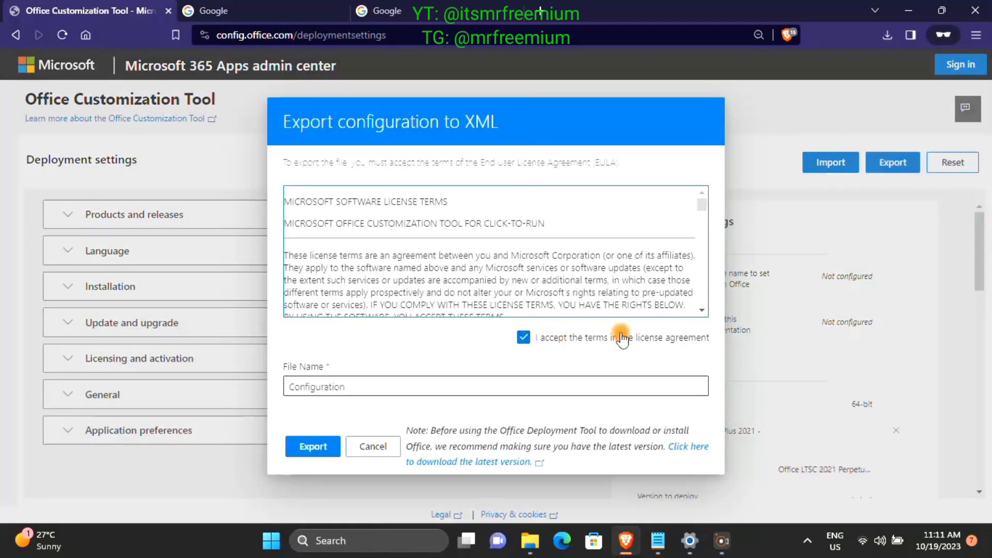
{"action": "left_click_drag", "start_coordinate": [355, 386], "coordinate": [277, 409]}
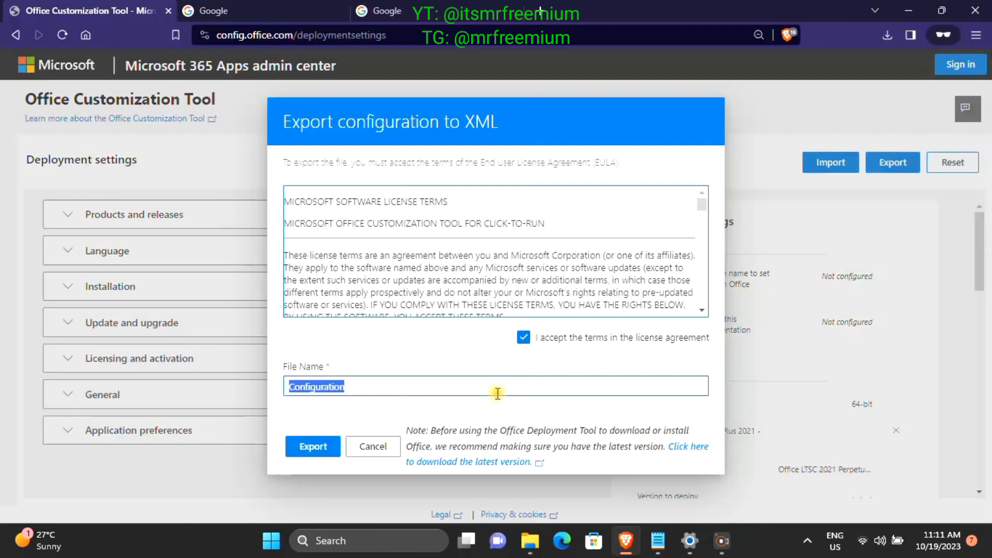
{"action": "left_click", "coordinate": [364, 388]}
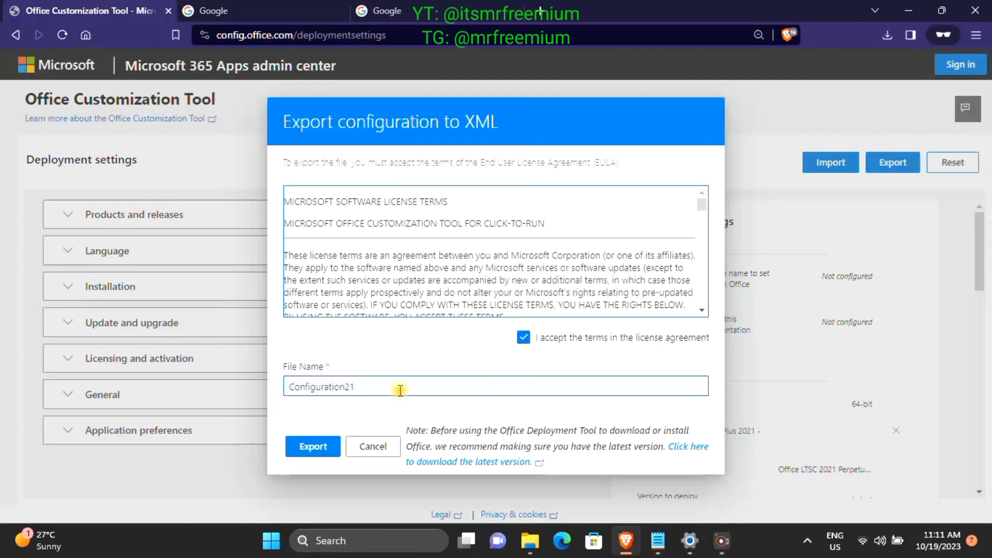
{"action": "left_click_drag", "start_coordinate": [400, 390], "coordinate": [283, 395]}
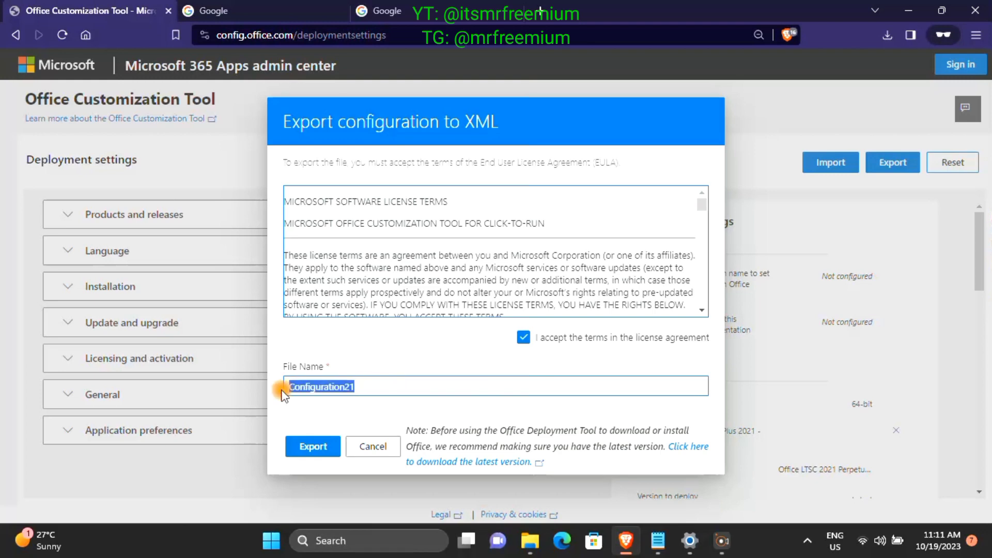
{"action": "left_click", "coordinate": [319, 448]}
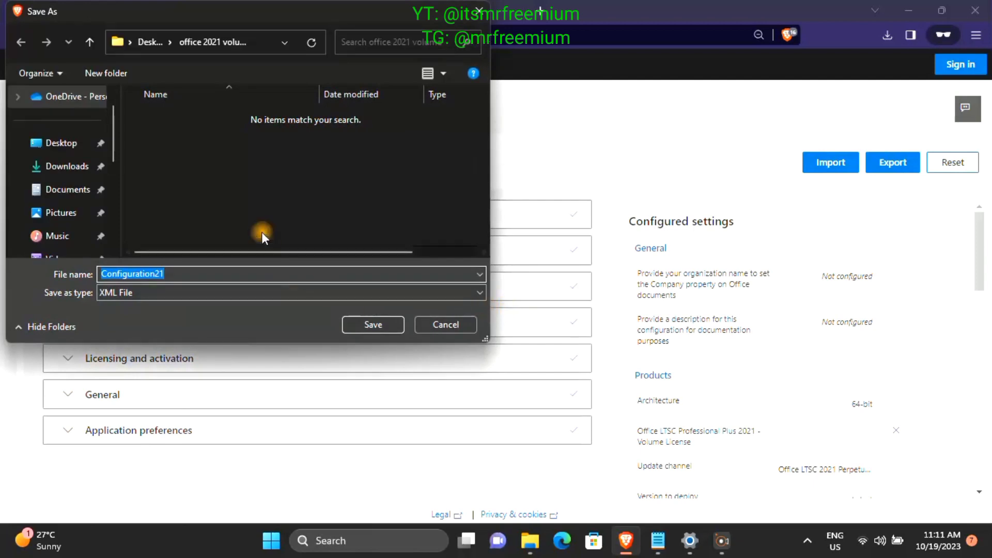
- Save the Configuration21 XML file in the office 2021 volume folder on the Desktop
{"action": "left_click", "coordinate": [85, 148]}
{"action": "left_click", "coordinate": [183, 117]}
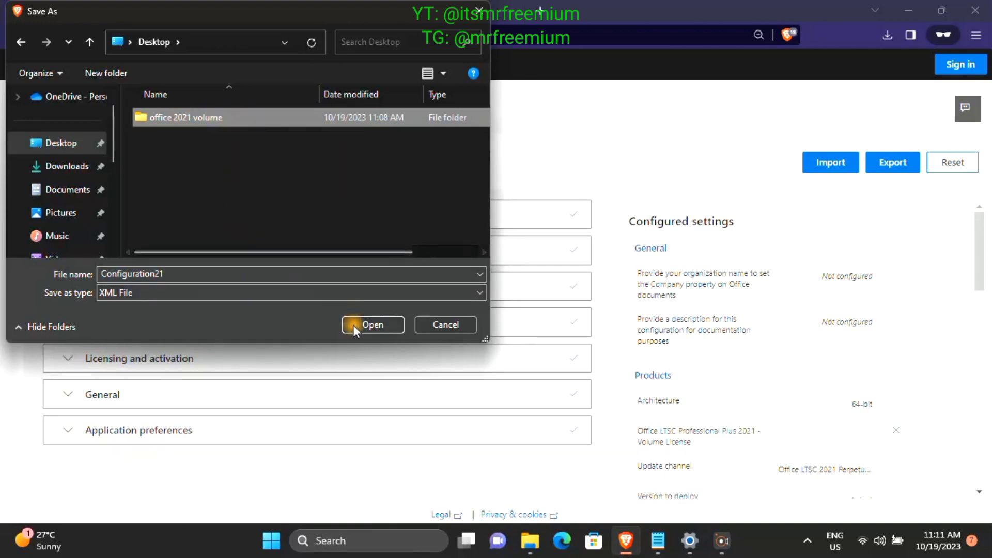
{"action": "double_click", "coordinate": [214, 117]}
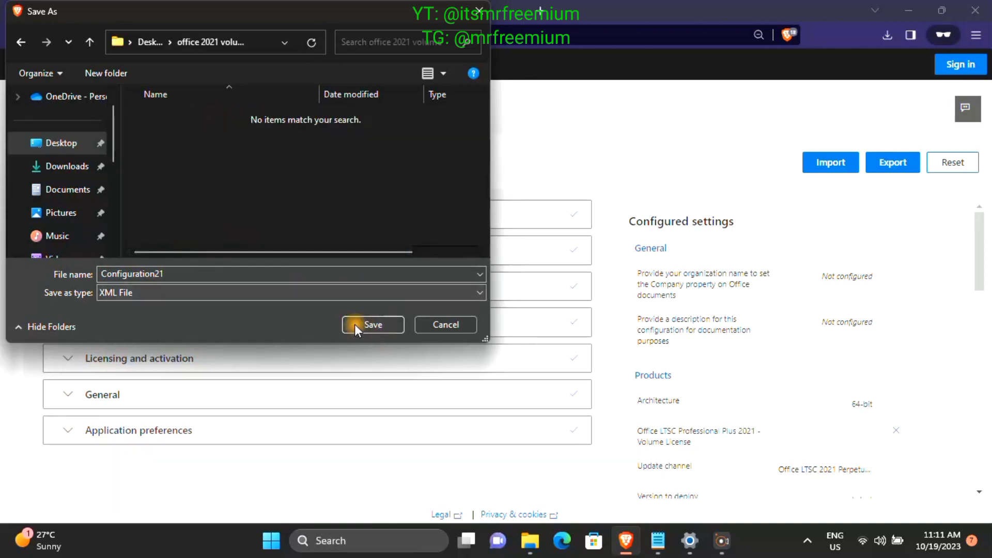
{"action": "left_click", "coordinate": [393, 323]}
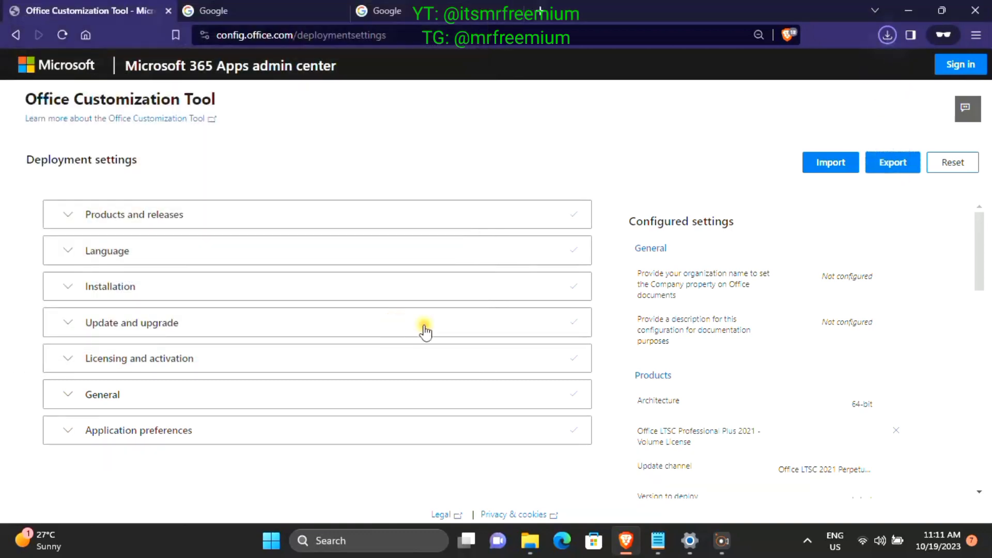
- Open the office 2021 volume folder from the desktop, check for the exported Configuration21 file, and put the folder window away
{"action": "left_click", "coordinate": [528, 540]}
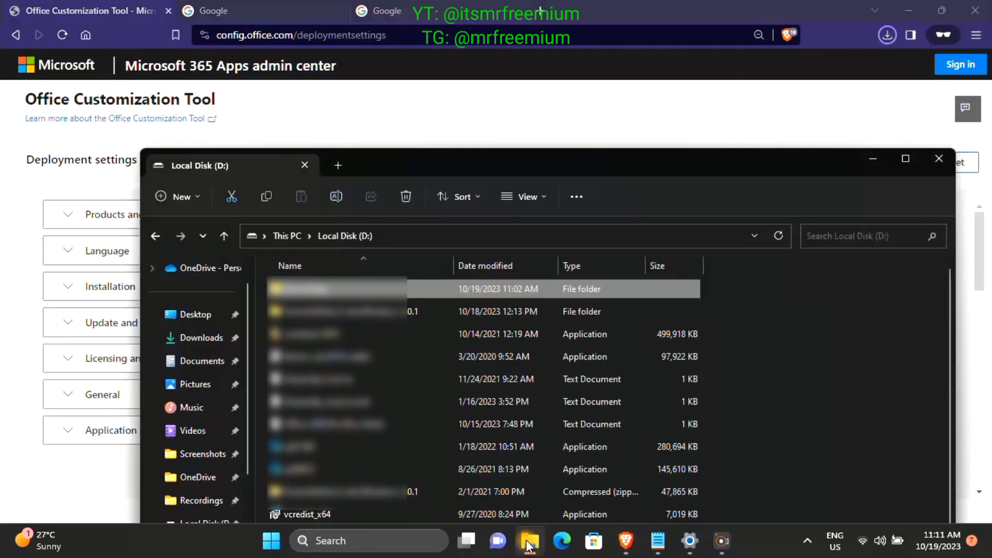
{"action": "left_click", "coordinate": [528, 542]}
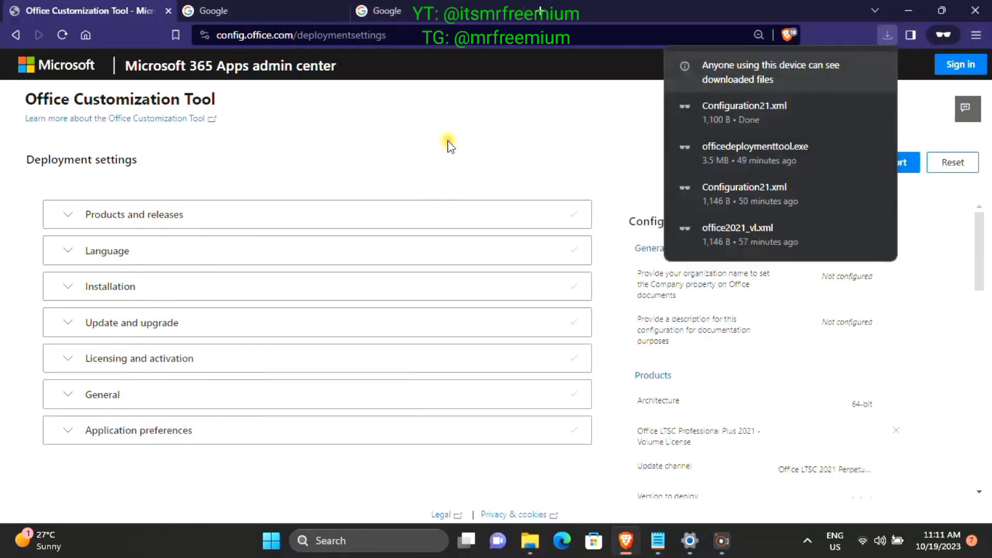
{"action": "left_click", "coordinate": [449, 144]}
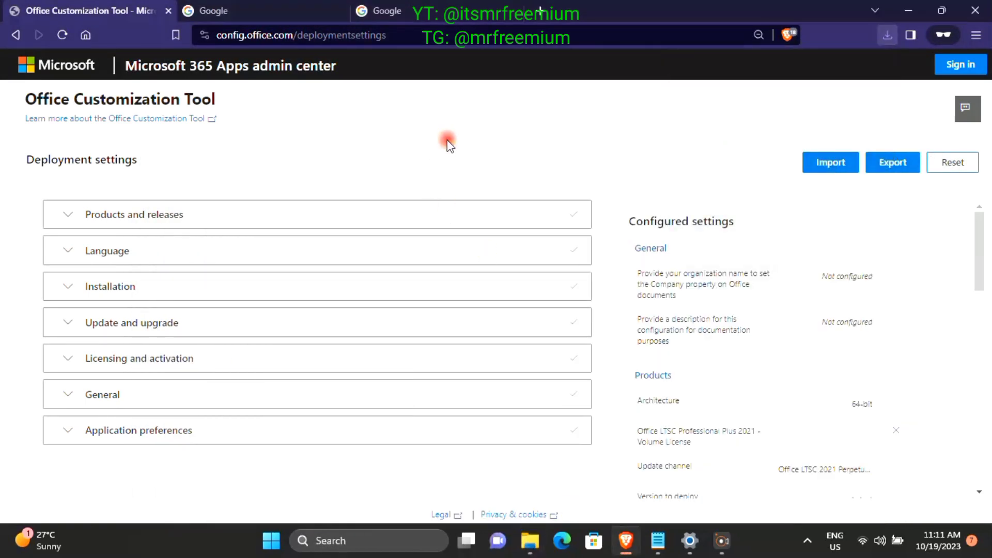
{"action": "left_click", "coordinate": [913, 9]}
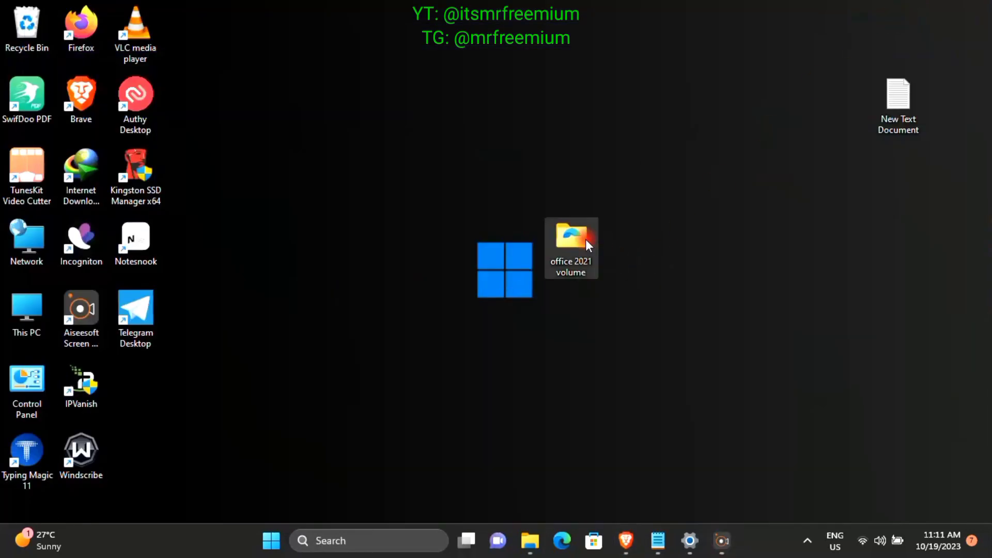
{"action": "double_click", "coordinate": [585, 240]}
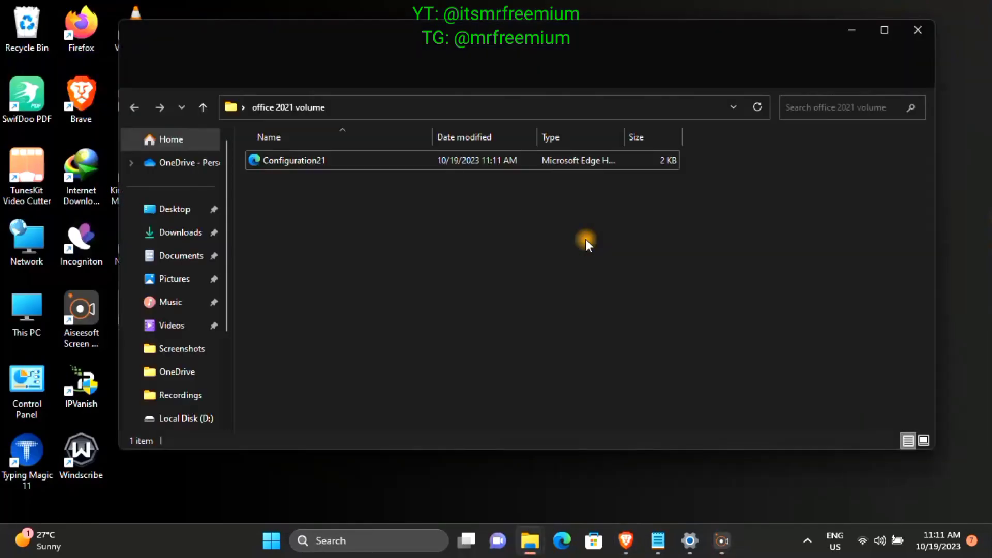
{"action": "left_click", "coordinate": [341, 164]}
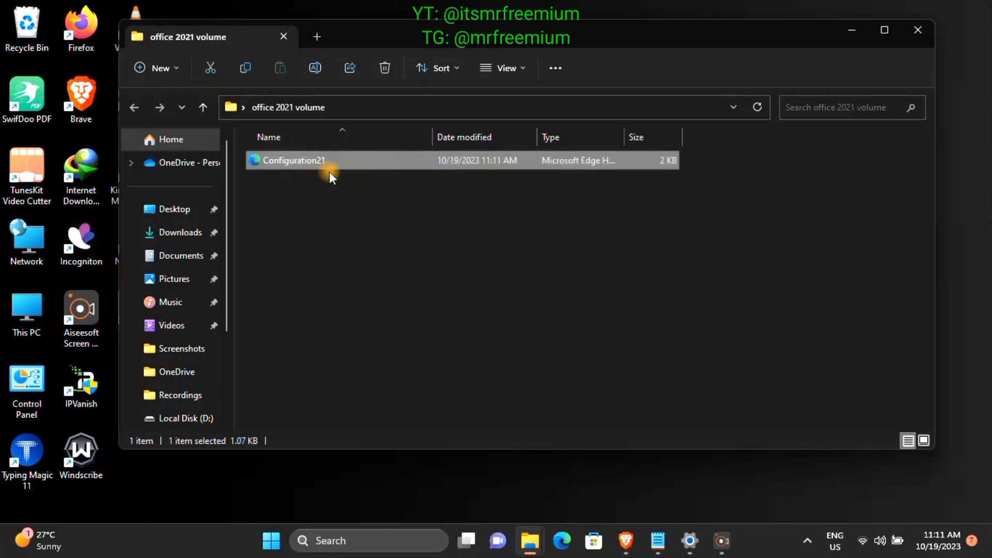
{"action": "left_click", "coordinate": [851, 33]}
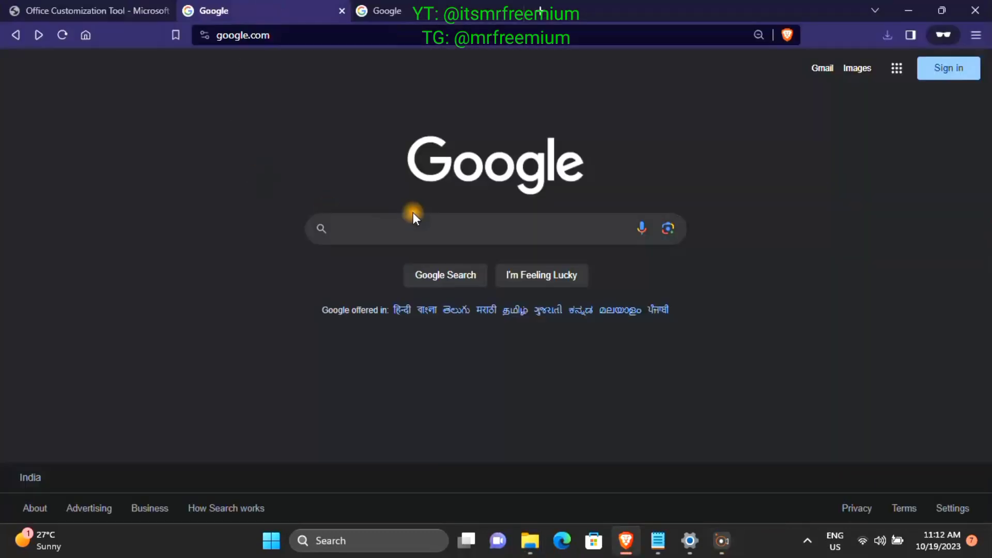
- Search Google for "office deployment tool" and open Microsoft's official Office Deployment Tool download page
{"action": "type", "text": "off"}
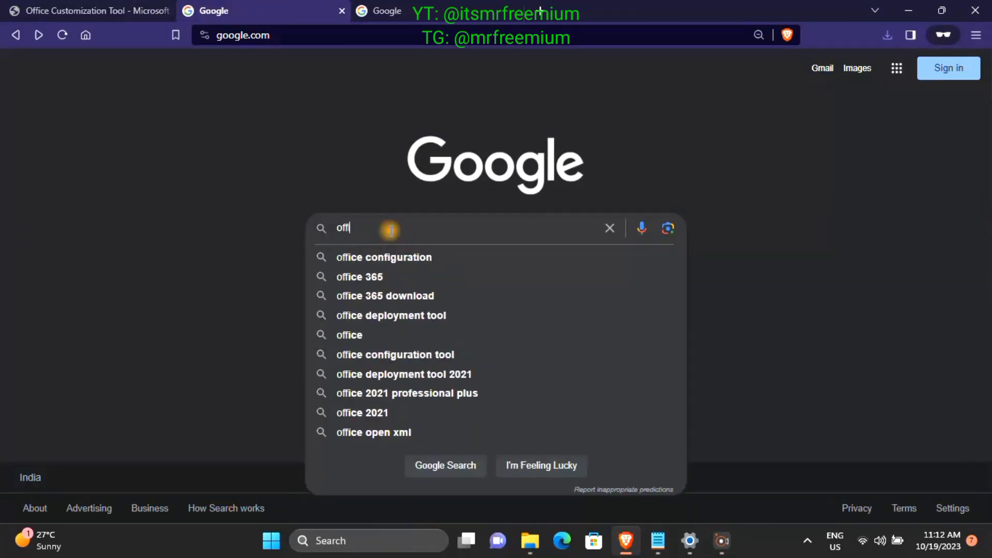
{"action": "type", "text": "ice deployment tool"}
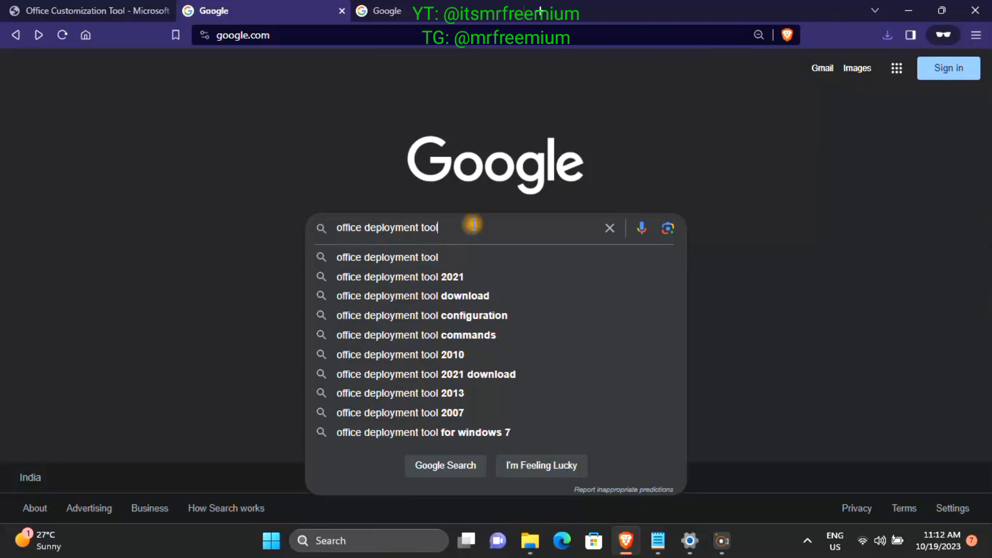
{"action": "left_click_drag", "start_coordinate": [470, 224], "coordinate": [319, 224]}
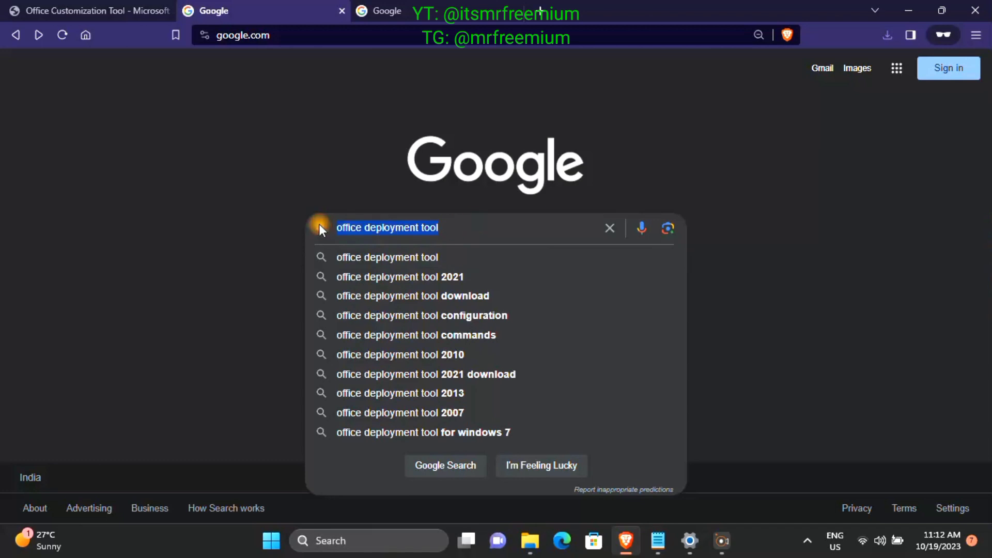
{"action": "left_click", "coordinate": [466, 474]}
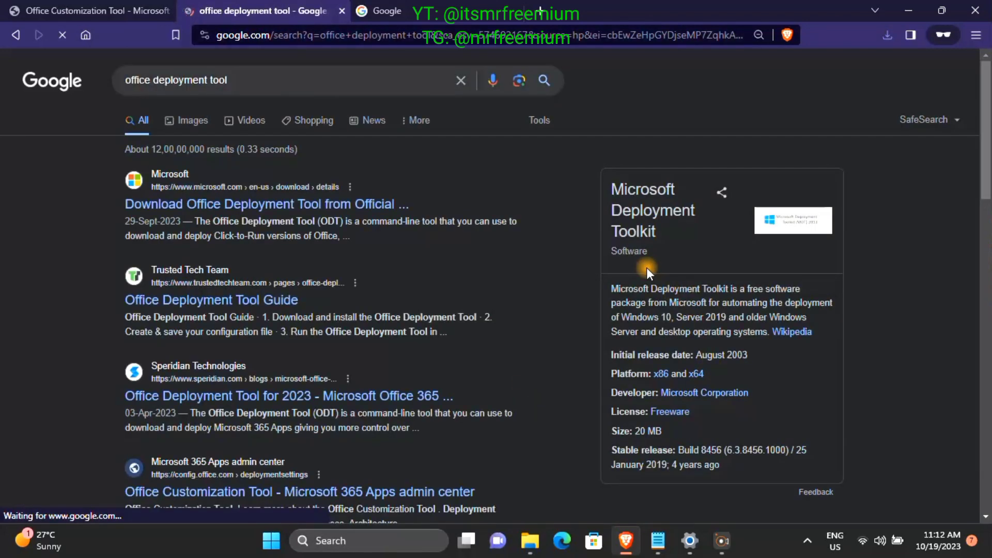
{"action": "left_click", "coordinate": [384, 206]}
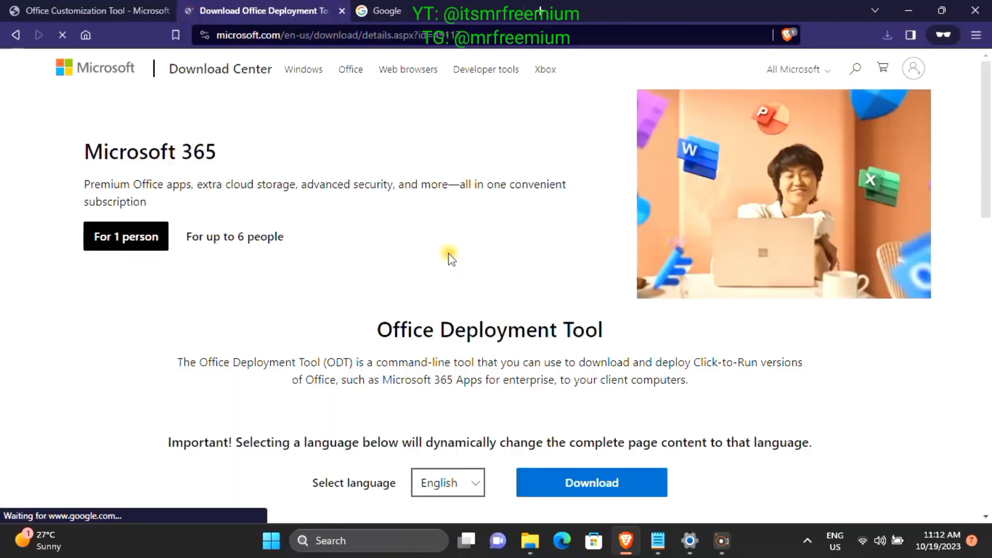
- Download the Office Deployment Tool and save it in the office 2021 volume folder on the Desktop
{"action": "left_click_drag", "start_coordinate": [378, 331], "coordinate": [602, 330]}
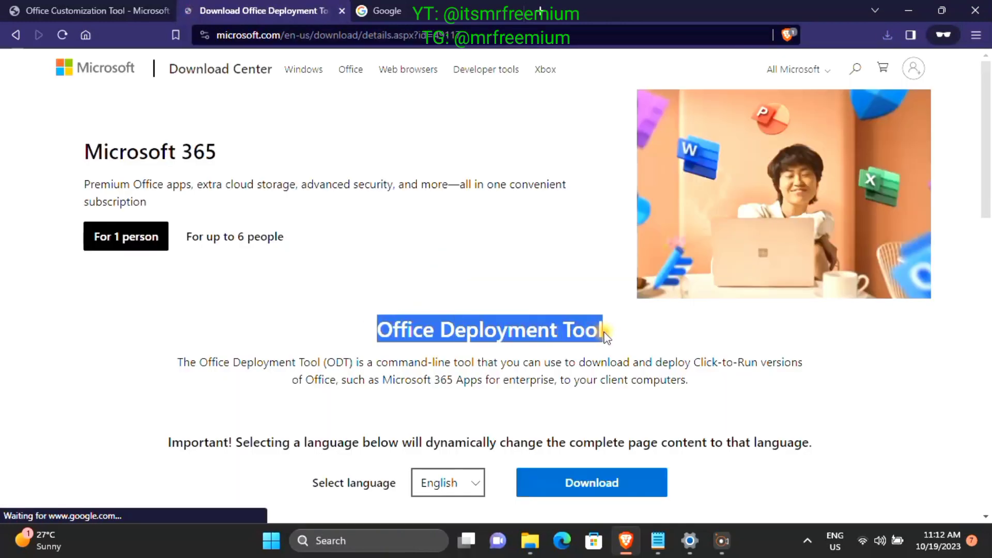
{"action": "left_click", "coordinate": [646, 337]}
{"action": "scroll", "coordinate": [646, 338], "scroll_direction": "down", "scroll_amount": 3}
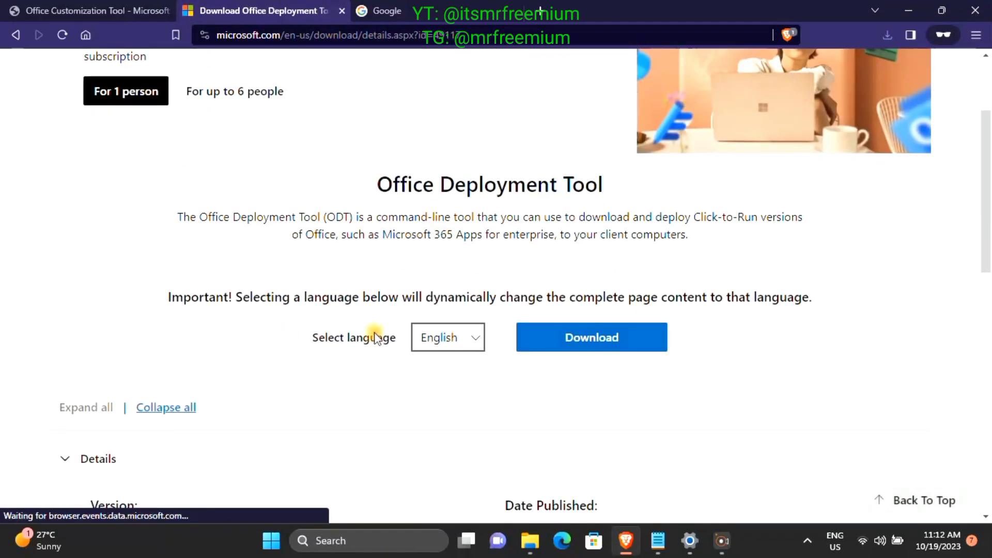
{"action": "left_click", "coordinate": [613, 342]}
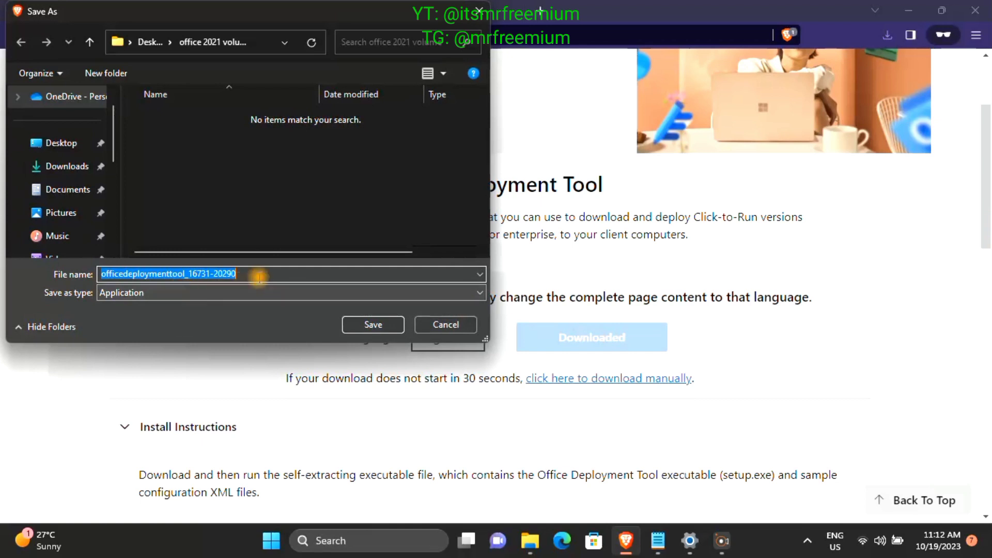
{"action": "left_click", "coordinate": [55, 145]}
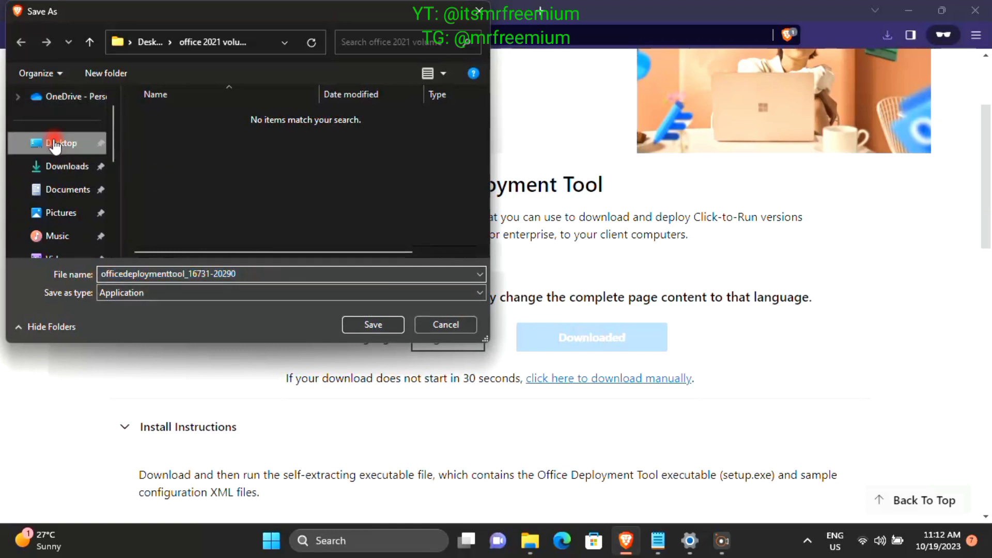
{"action": "left_click", "coordinate": [260, 117]}
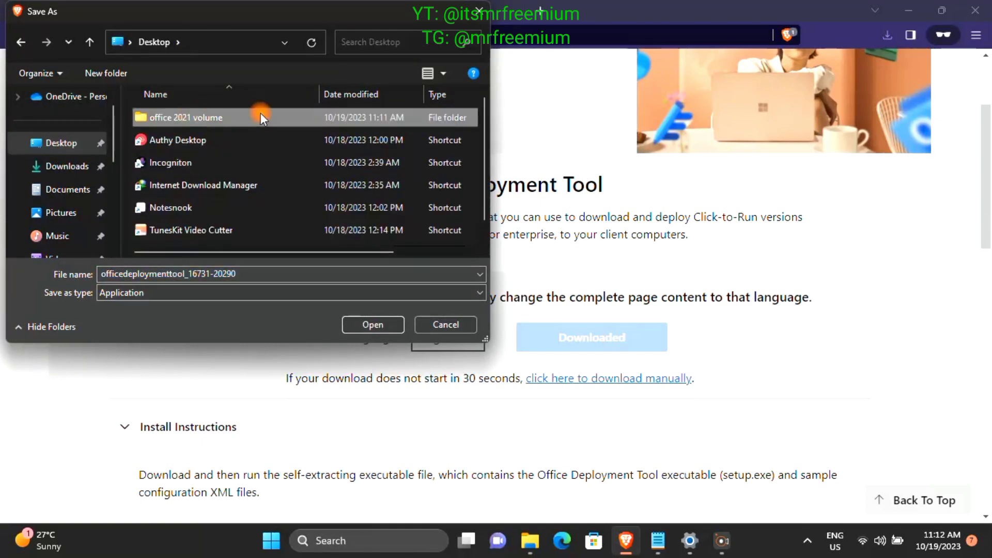
{"action": "double_click", "coordinate": [241, 118]}
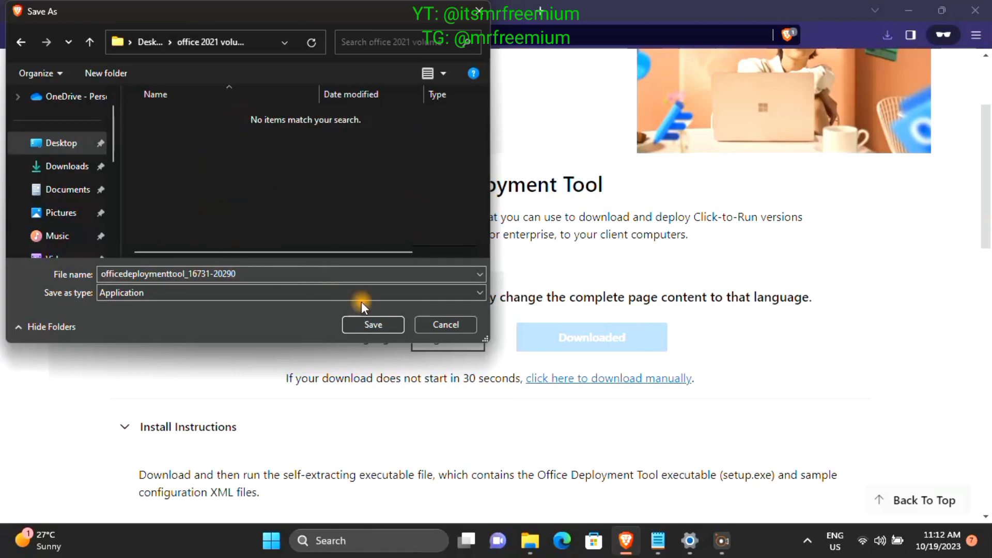
{"action": "left_click", "coordinate": [375, 324]}
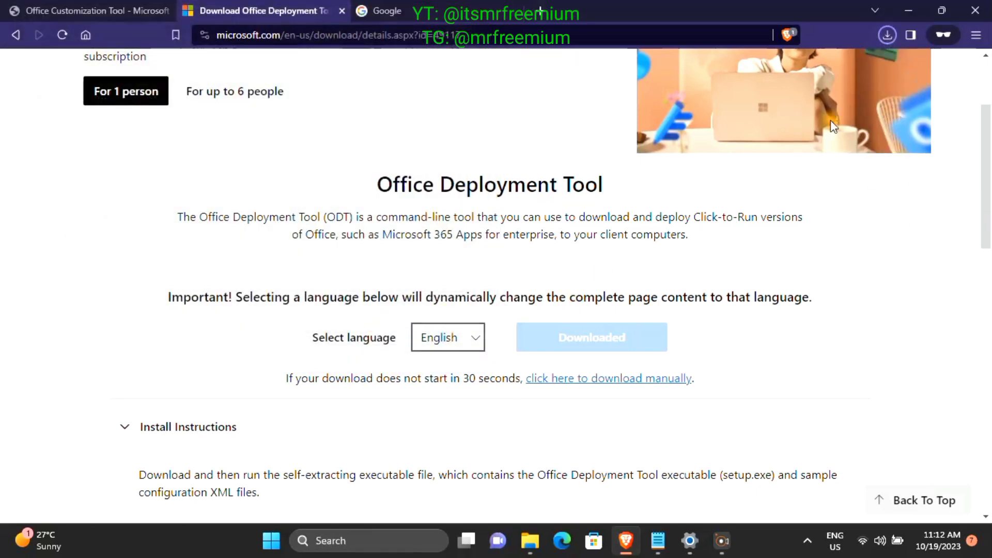
- Run the downloaded Office Deployment Tool from the office 2021 volume folder and accept the Microsoft Software License Terms
{"action": "left_click", "coordinate": [905, 11]}
{"action": "double_click", "coordinate": [571, 236]}
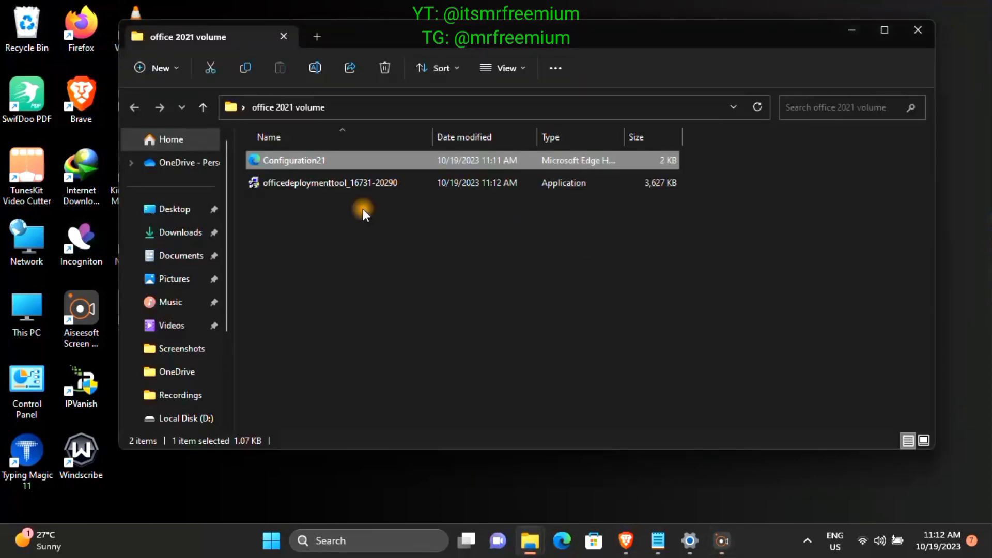
{"action": "left_click_drag", "start_coordinate": [363, 208], "coordinate": [380, 157]}
{"action": "left_click", "coordinate": [541, 231]}
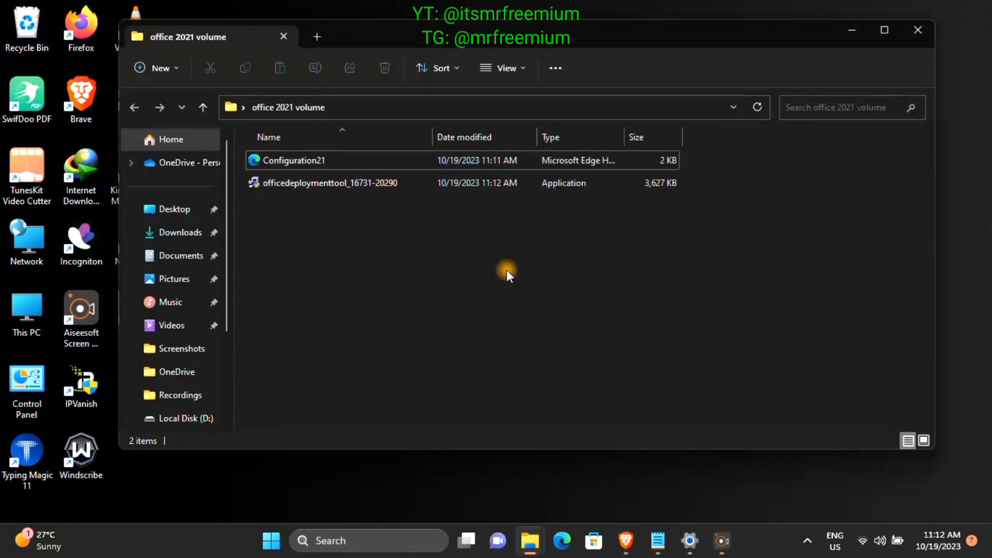
{"action": "double_click", "coordinate": [367, 184]}
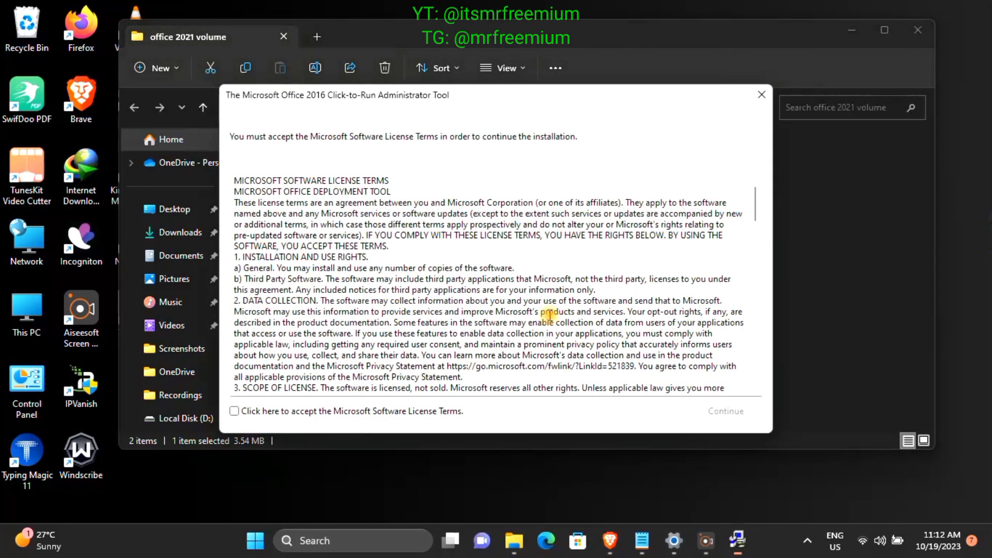
{"action": "left_click", "coordinate": [234, 411]}
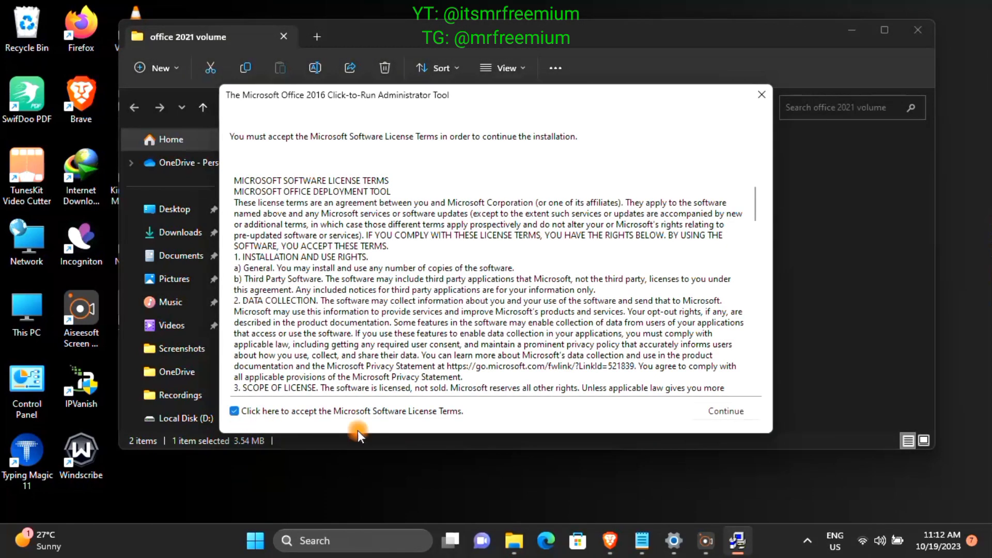
{"action": "left_click", "coordinate": [726, 411]}
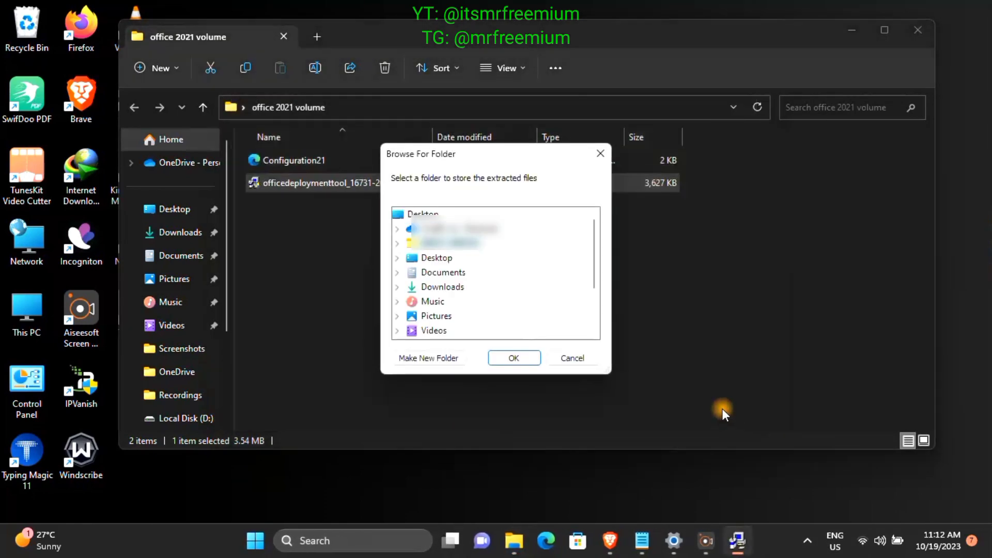
- Extract the deployment tool's files into the office 2021 volume folder on the Desktop
{"action": "left_click", "coordinate": [436, 257]}
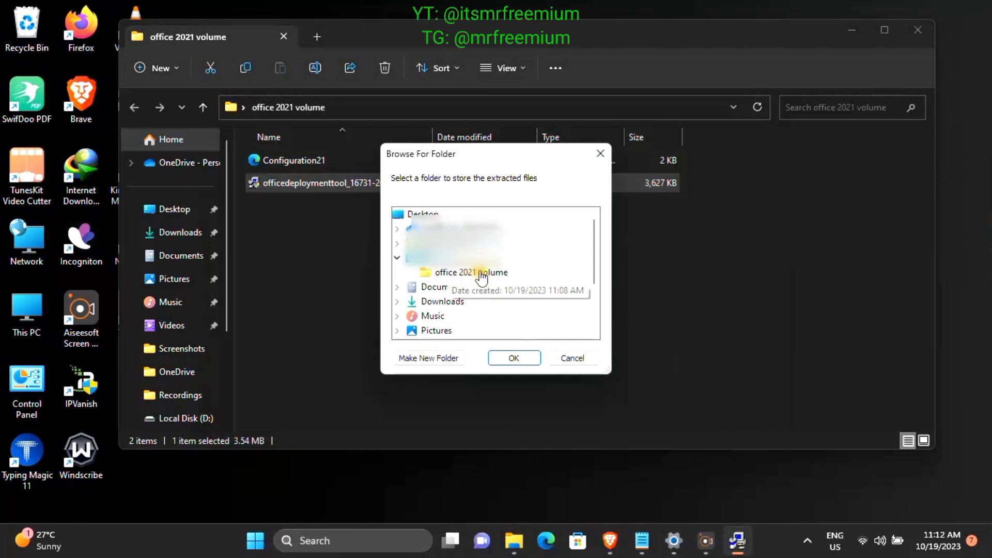
{"action": "left_click", "coordinate": [483, 274]}
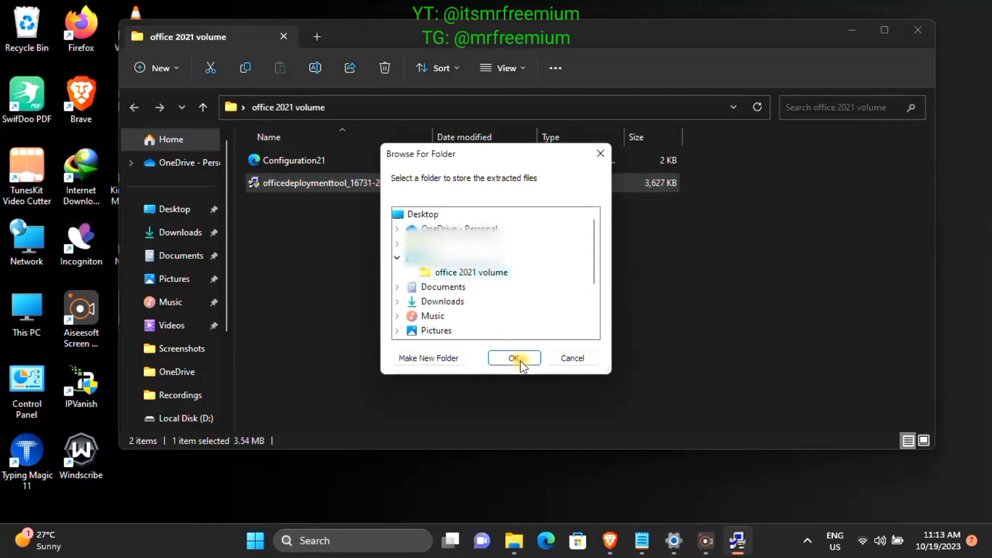
{"action": "left_click", "coordinate": [519, 361]}
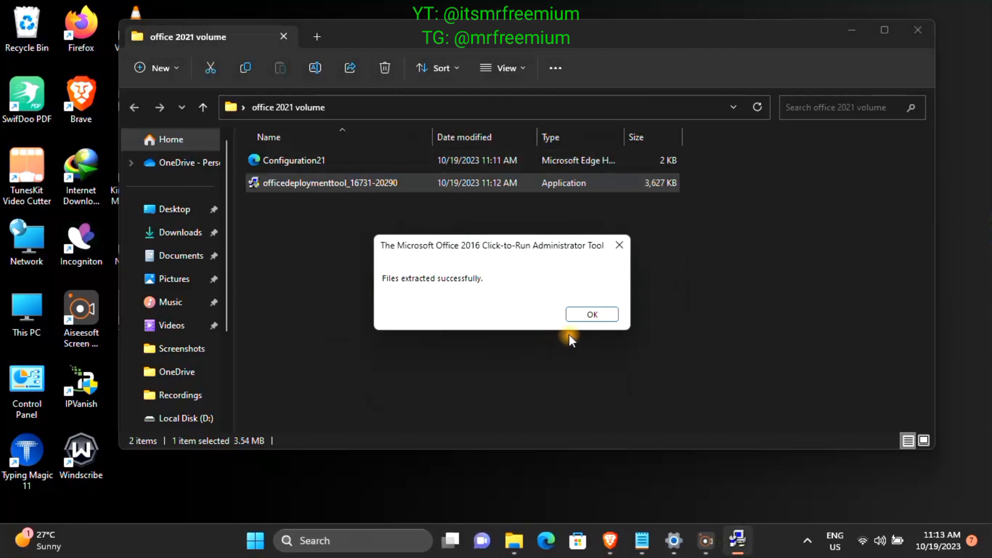
{"action": "left_click", "coordinate": [591, 315]}
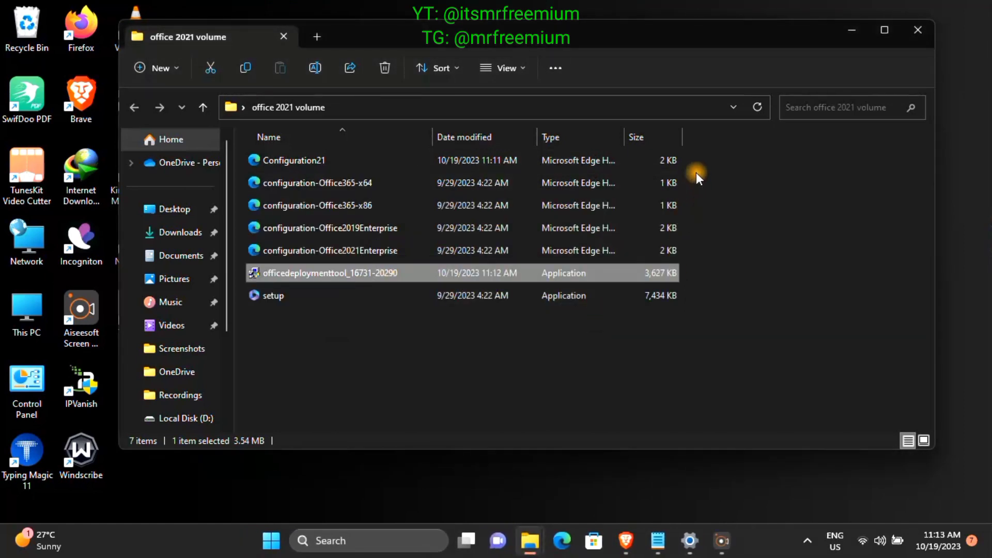
- Delete the four sample configuration files for Office365, Office2019Enterprise and Office2021Enterprise from the folder, and put its window away
{"action": "left_click_drag", "start_coordinate": [693, 173], "coordinate": [500, 318]}
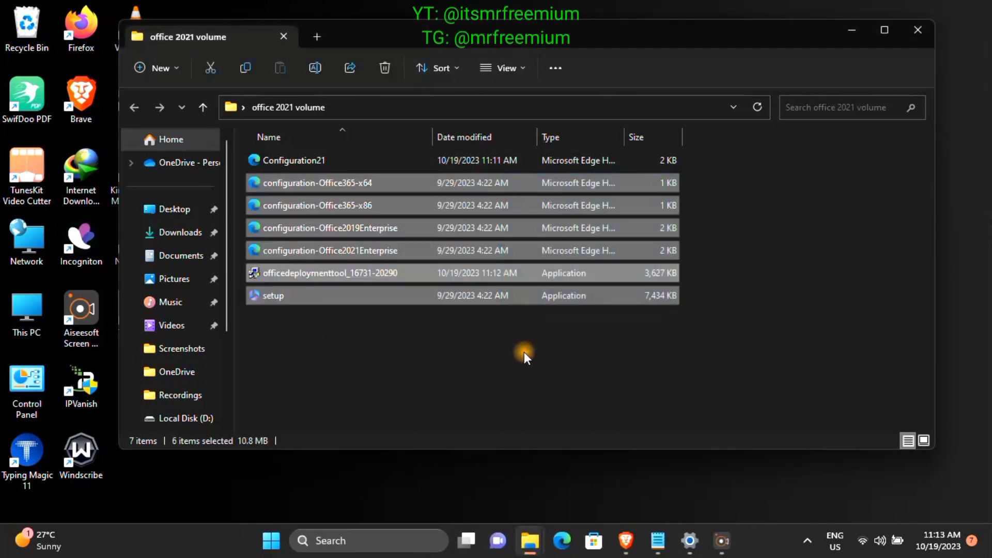
{"action": "left_click", "coordinate": [723, 299]}
{"action": "left_click_drag", "start_coordinate": [706, 181], "coordinate": [610, 247]}
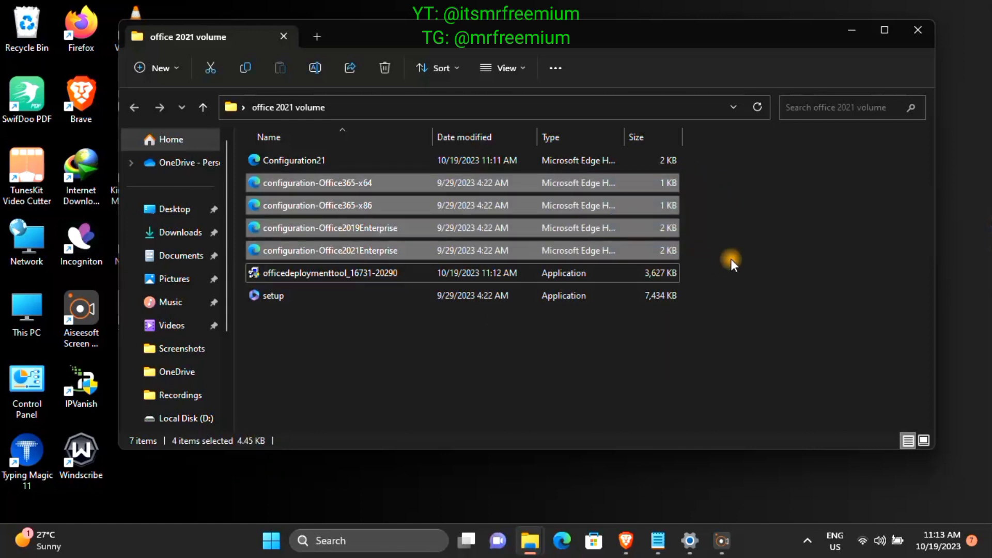
{"action": "left_click", "coordinate": [383, 61]}
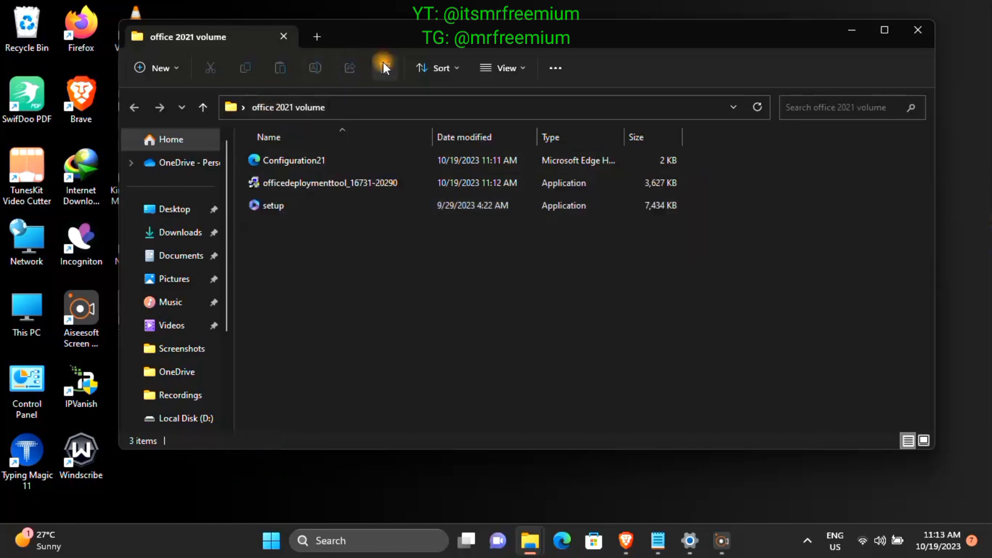
{"action": "left_click_drag", "start_coordinate": [306, 229], "coordinate": [308, 153]}
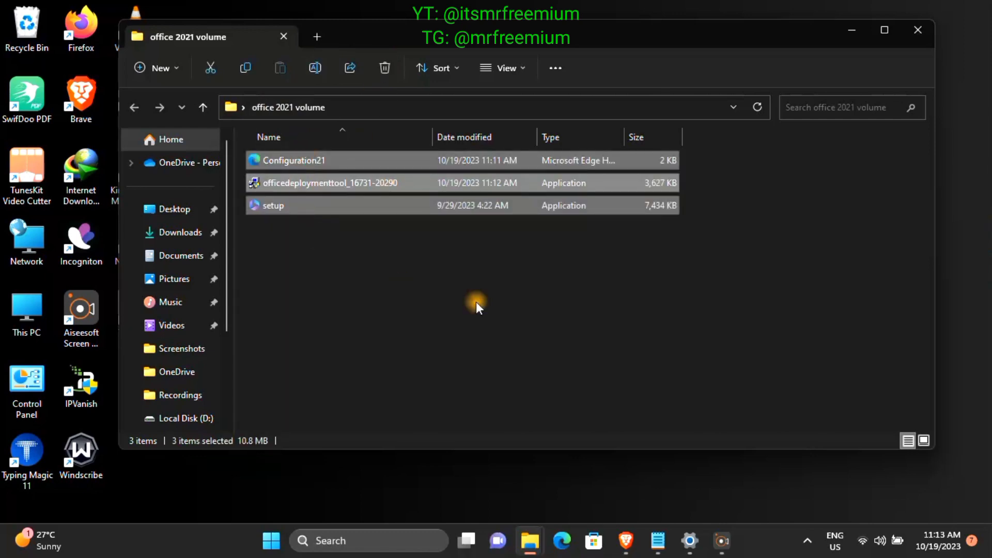
{"action": "left_click", "coordinate": [530, 361]}
{"action": "left_click", "coordinate": [500, 500]}
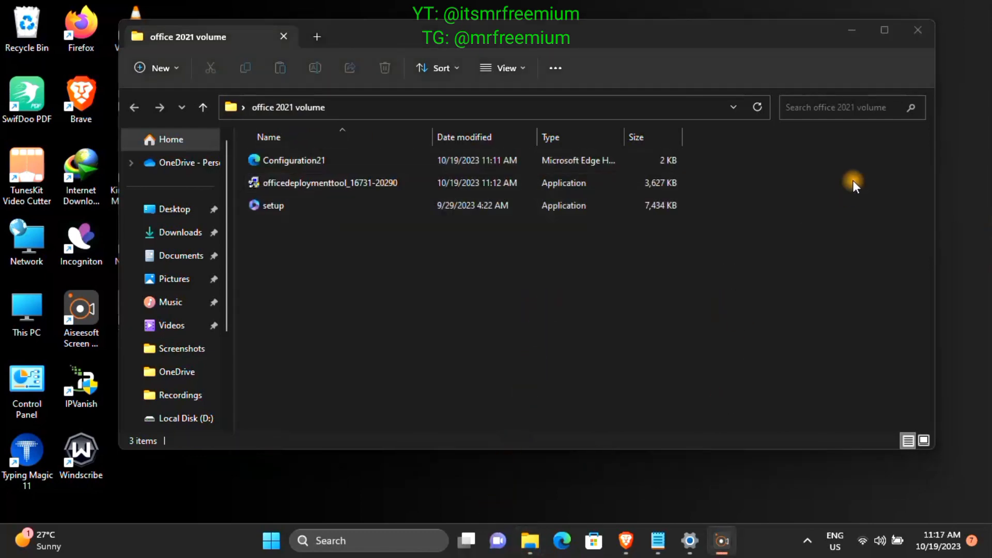
{"action": "left_click", "coordinate": [853, 30]}
- Switch to the Brave browser, search Google for "office deployment tool command" and open Microsoft Learn's Overview of the Office Deployment Tool
{"action": "key", "text": "alt+Tab"}
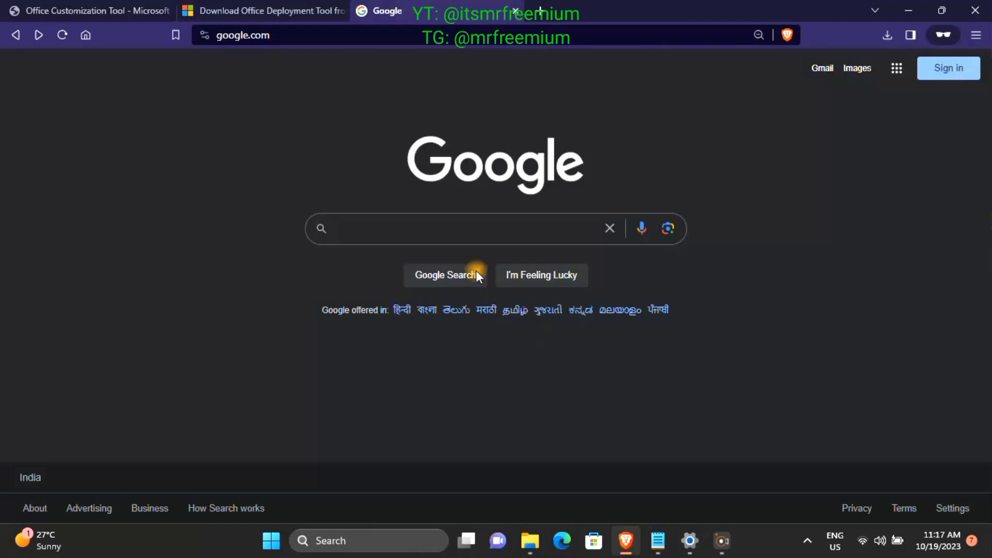
{"action": "left_click", "coordinate": [397, 227]}
{"action": "type", "text": "off"}
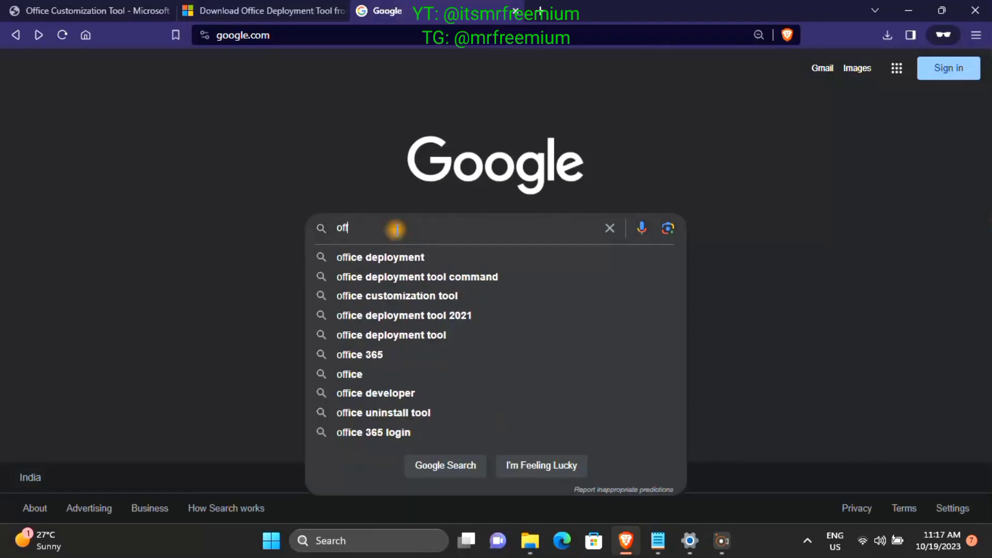
{"action": "type", "text": "ice deployment tool command"}
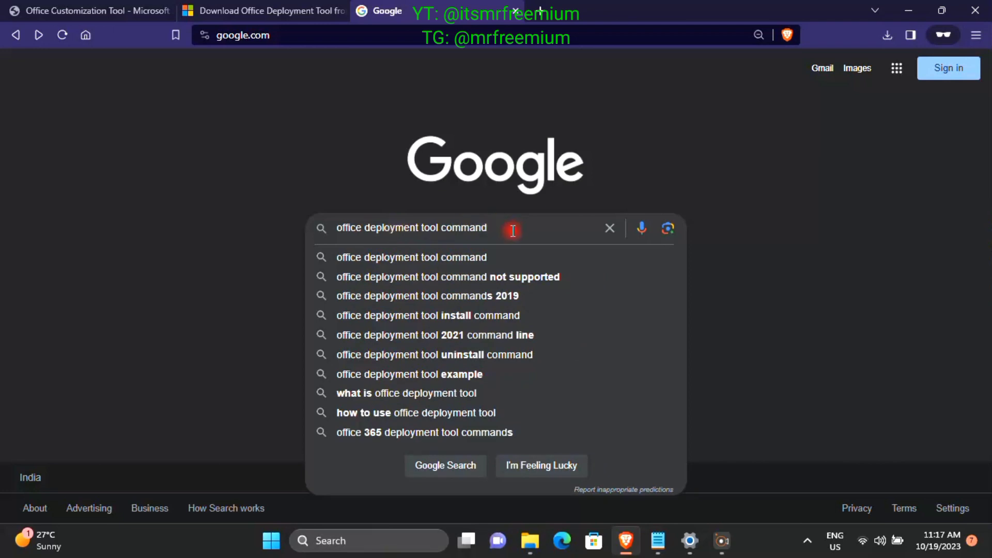
{"action": "left_click_drag", "start_coordinate": [509, 227], "coordinate": [317, 228]}
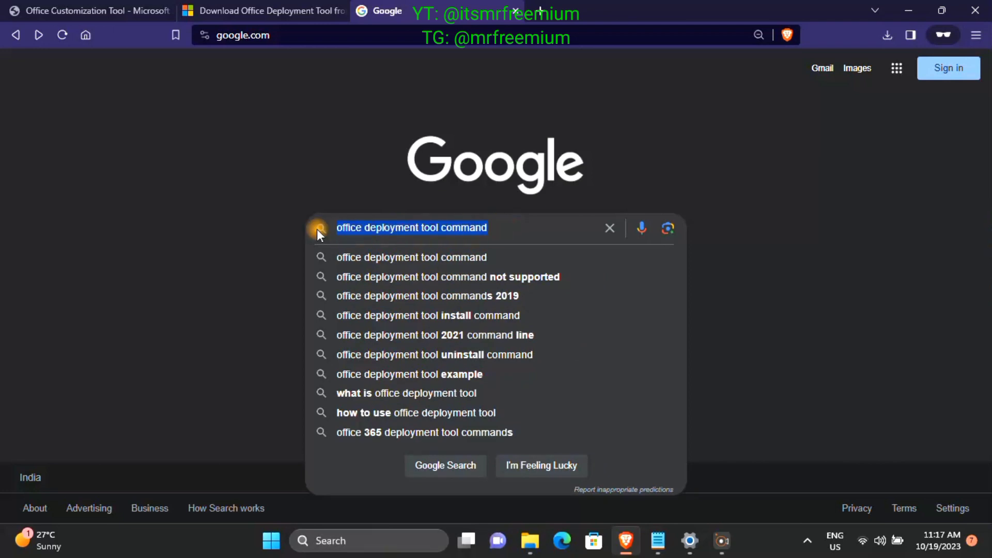
{"action": "left_click", "coordinate": [431, 470]}
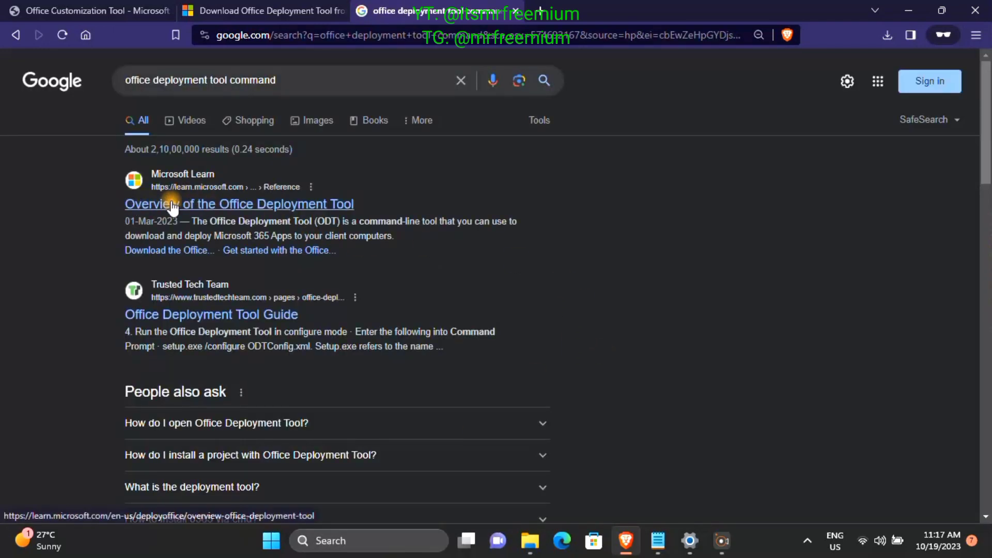
{"action": "left_click", "coordinate": [352, 209]}
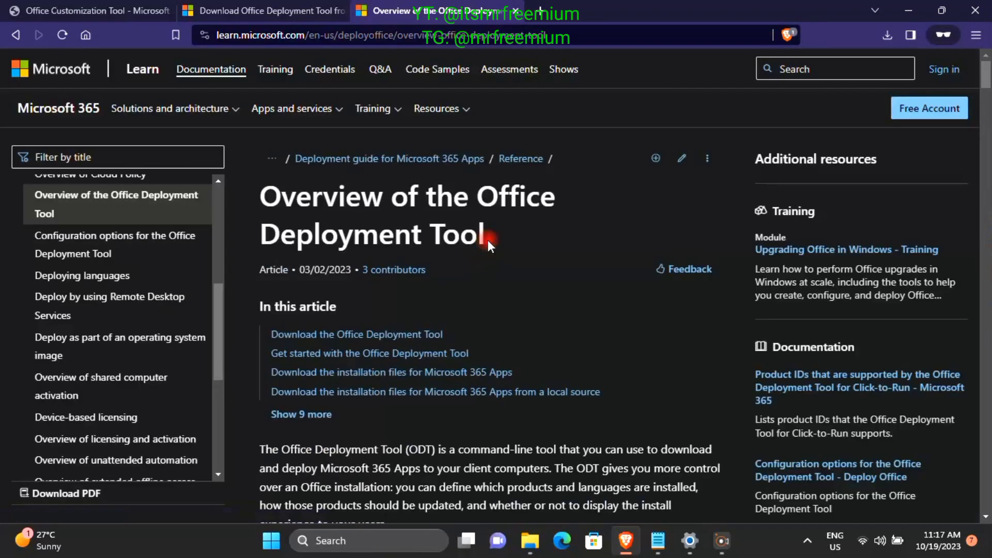
- Copy the command "setup.exe /configure installconfig.xml" from the Install Microsoft 365 Apps section of the article, and put the browser away
{"action": "left_click_drag", "start_coordinate": [485, 249], "coordinate": [262, 195]}
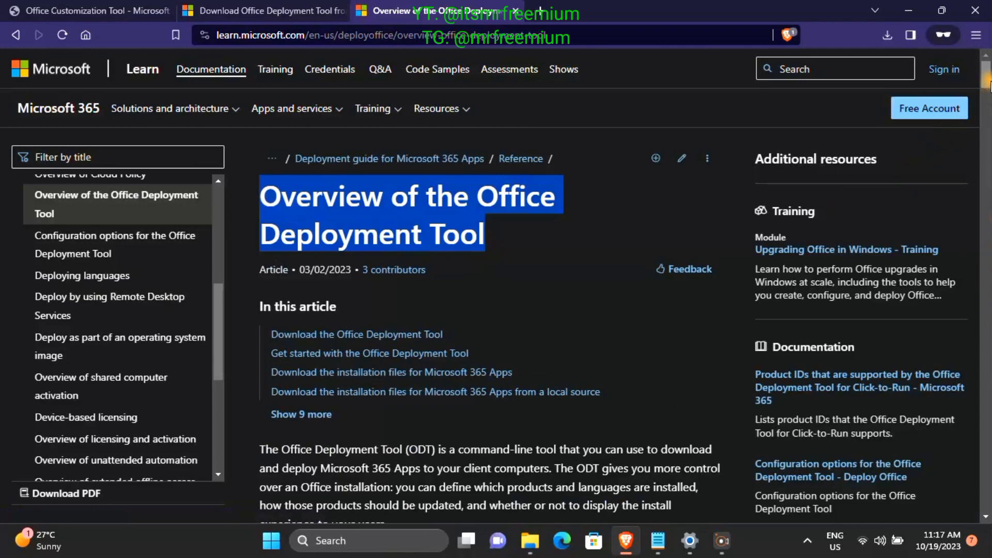
{"action": "left_click_drag", "start_coordinate": [983, 89], "coordinate": [981, 247]}
{"action": "left_click_drag", "start_coordinate": [264, 222], "coordinate": [553, 227]}
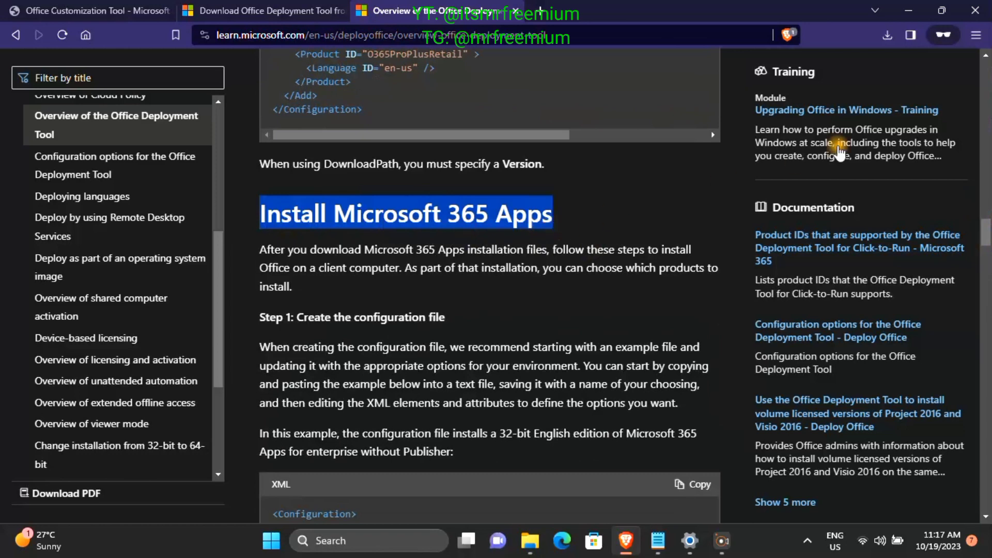
{"action": "left_click_drag", "start_coordinate": [984, 233], "coordinate": [985, 264]}
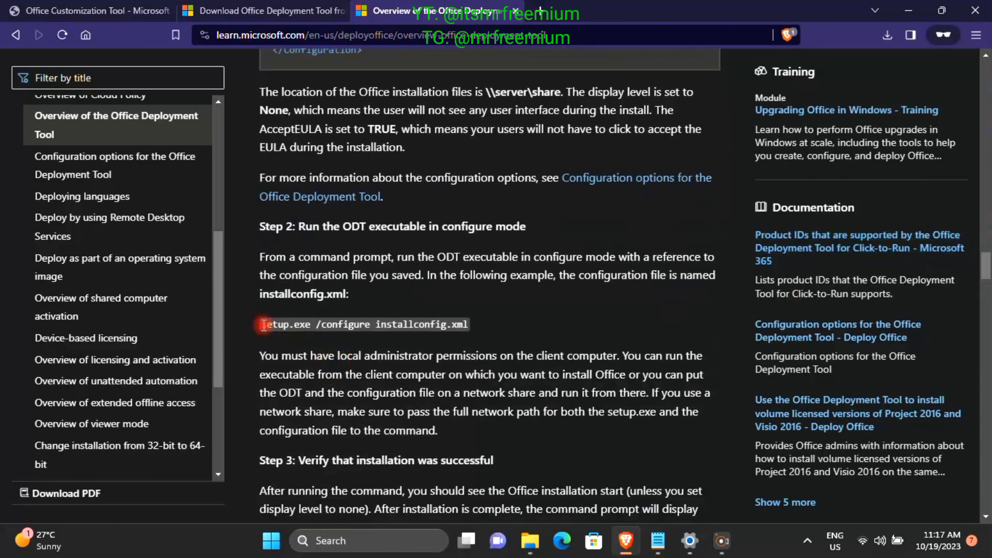
{"action": "left_click_drag", "start_coordinate": [264, 325], "coordinate": [467, 321]}
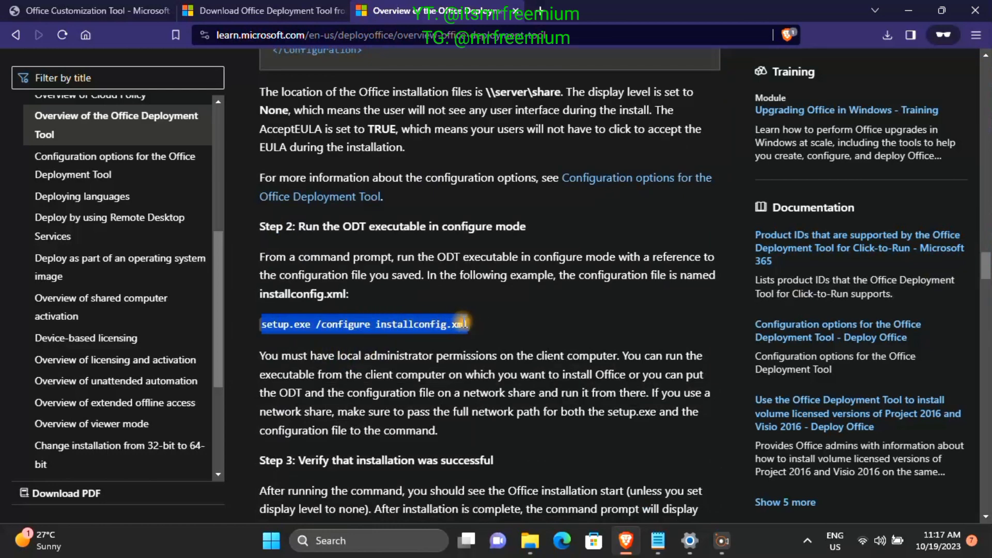
{"action": "right_click", "coordinate": [450, 324]}
{"action": "left_click", "coordinate": [490, 335]}
{"action": "left_click", "coordinate": [901, 13]}
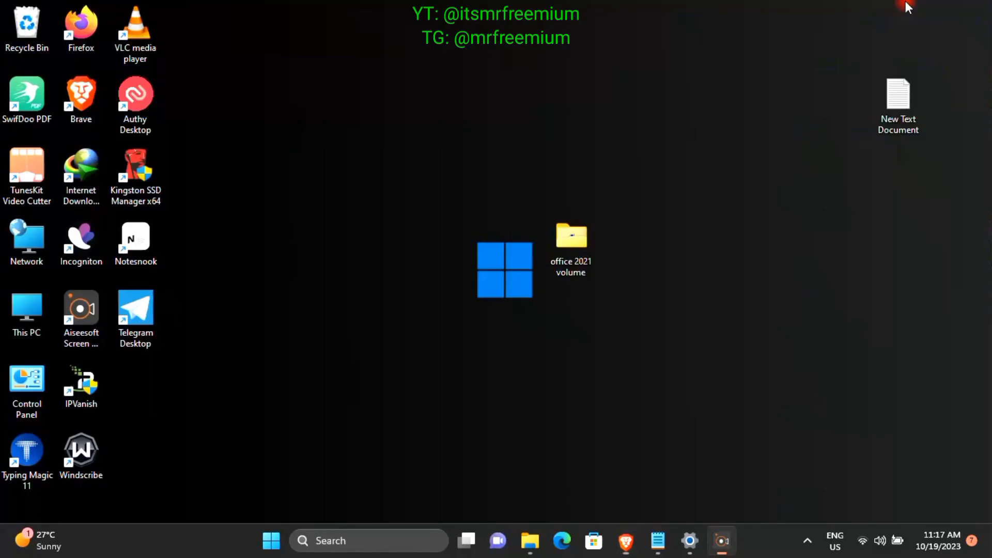
- Open the office 2021 volume folder on the Desktop and show file name extensions
{"action": "double_click", "coordinate": [575, 247]}
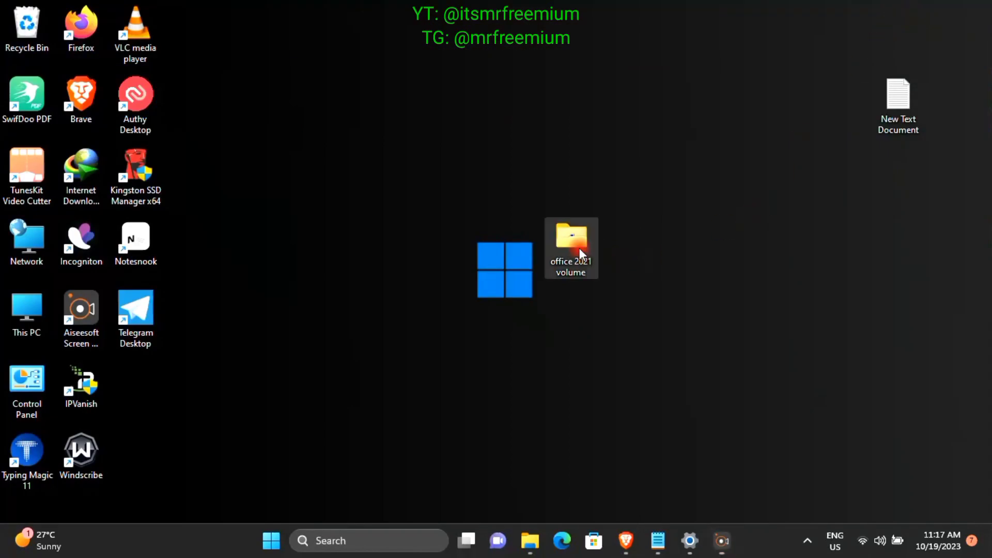
{"action": "right_click", "coordinate": [463, 256]}
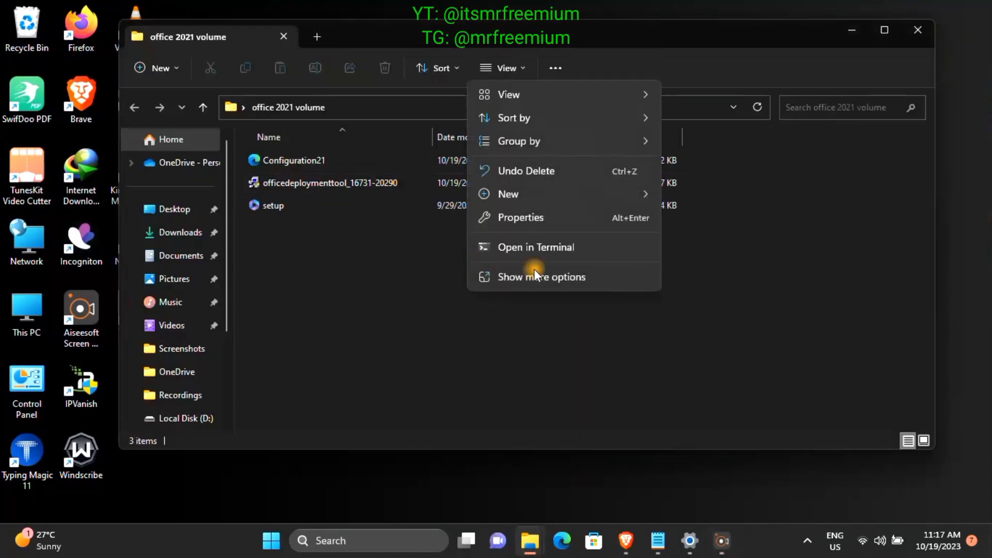
{"action": "left_click", "coordinate": [723, 265]}
{"action": "left_click", "coordinate": [523, 70]}
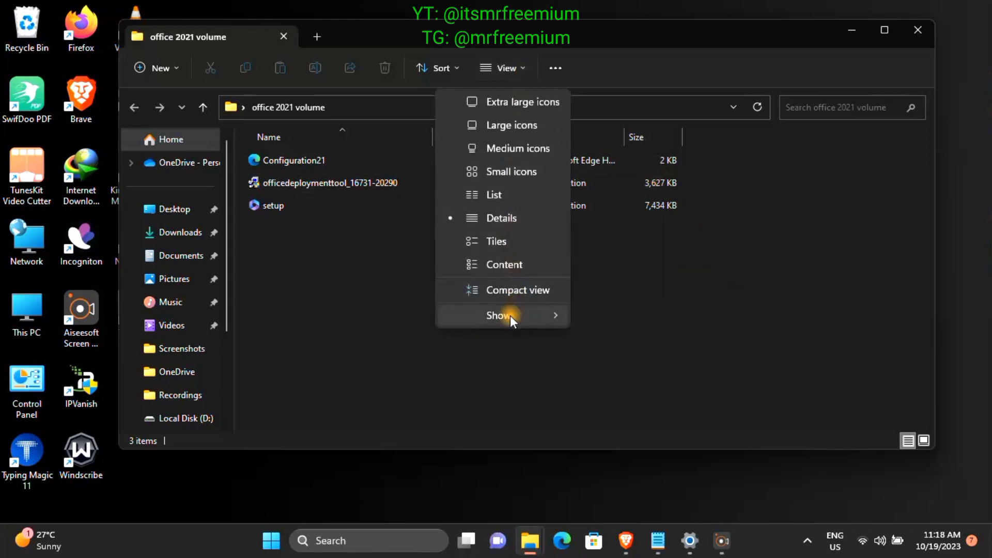
{"action": "mouse_move", "coordinate": [510, 315]}
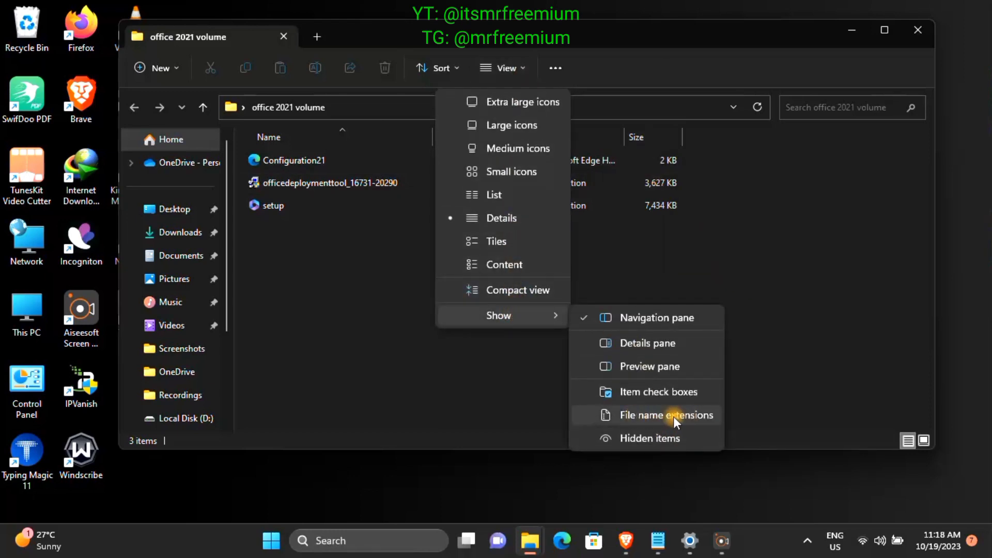
{"action": "left_click", "coordinate": [690, 415]}
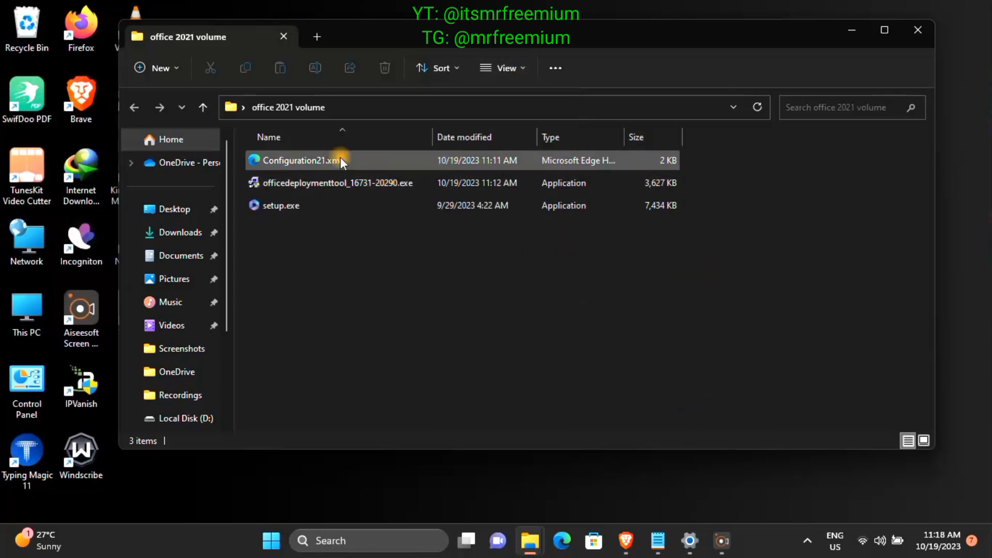
- Create a new text document in the office 2021 volume folder, open it and paste the copied setup command into it
{"action": "right_click", "coordinate": [392, 260]}
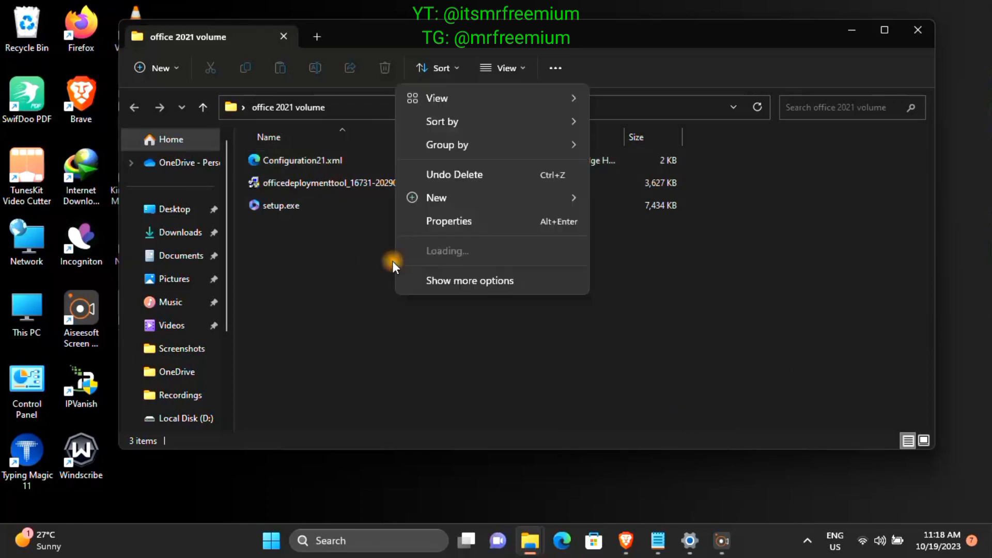
{"action": "mouse_move", "coordinate": [470, 200]}
{"action": "left_click", "coordinate": [613, 268]}
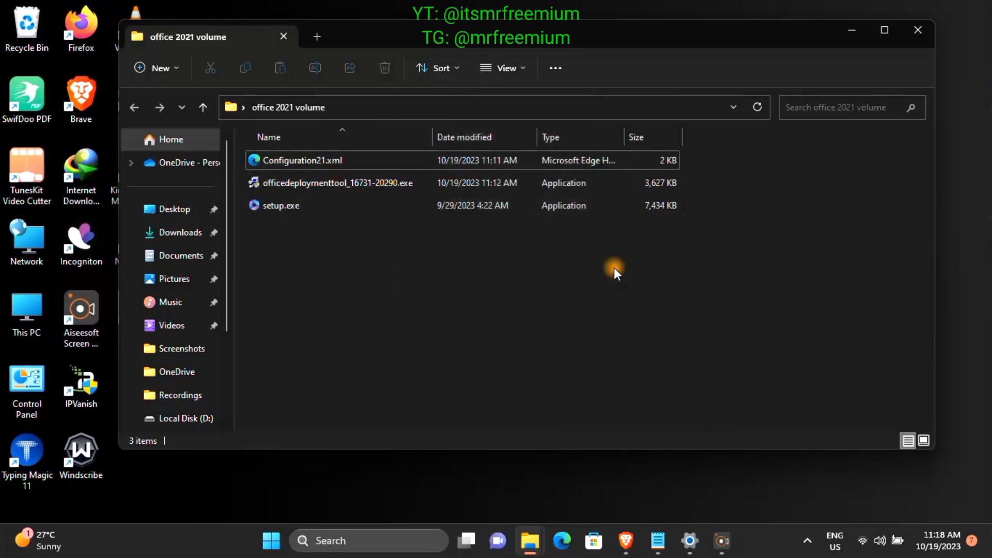
{"action": "left_click", "coordinate": [400, 182]}
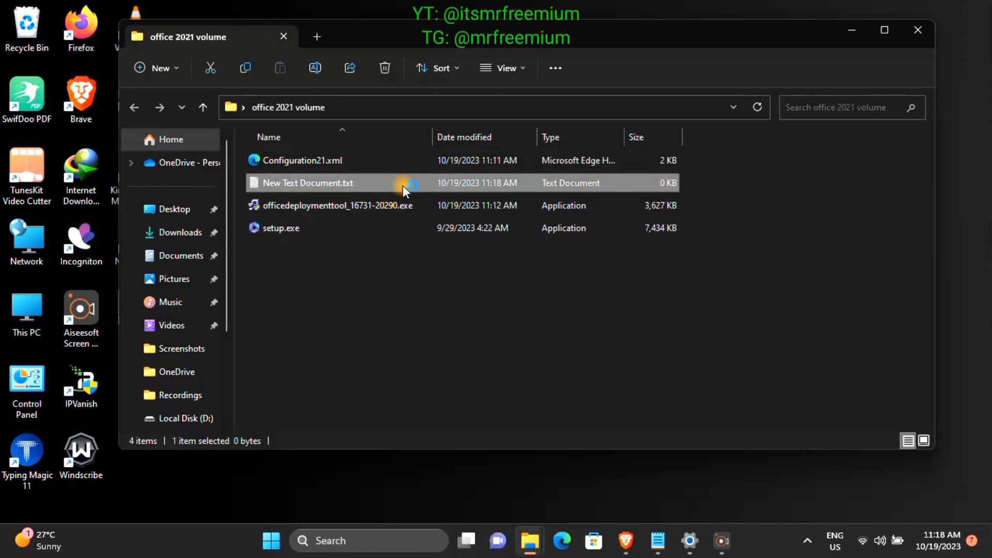
{"action": "double_click", "coordinate": [402, 185]}
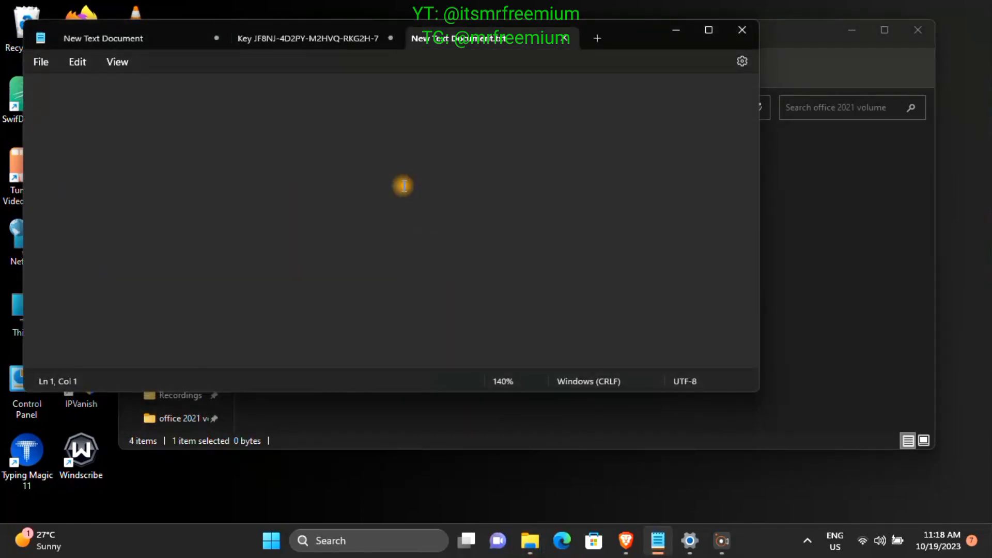
{"action": "left_click_drag", "start_coordinate": [631, 35], "coordinate": [714, 241]}
{"action": "key", "text": "ctrl+v"}
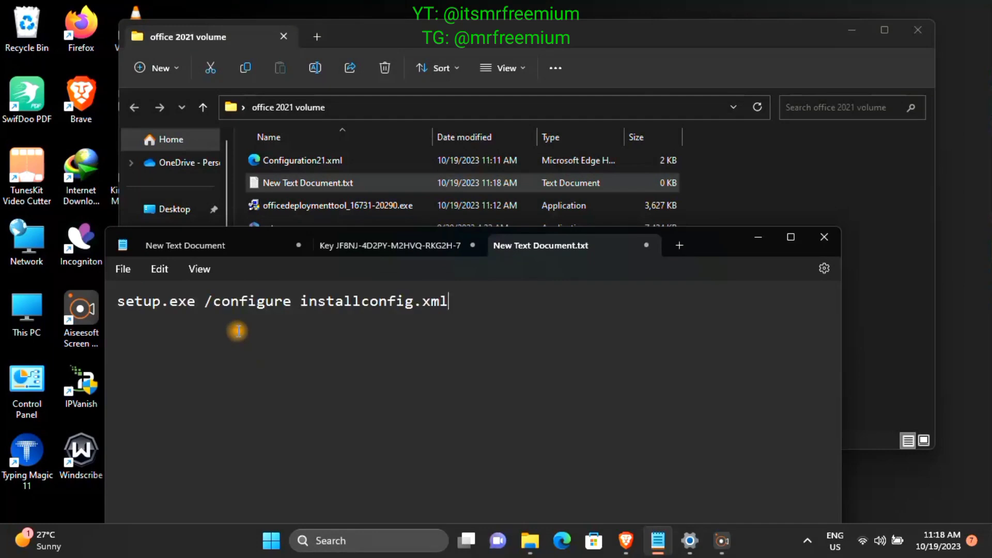
- Replace installconfig.xml in the command with the name copied from the configuration file, giving "setup.exe /configure Configuration21.xml"
{"action": "left_click_drag", "start_coordinate": [301, 301], "coordinate": [454, 302]}
{"action": "key", "text": "BackSpace"}
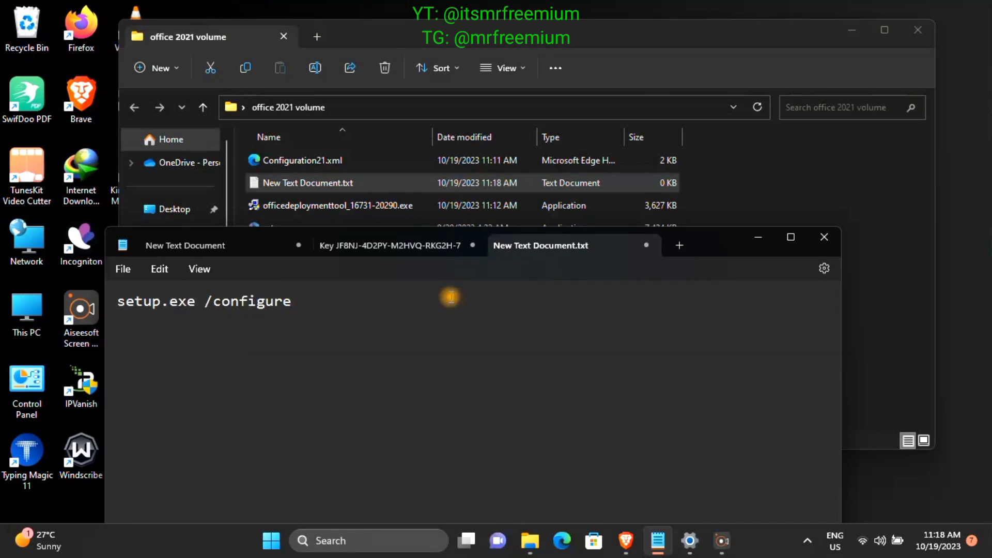
{"action": "left_click", "coordinate": [327, 160]}
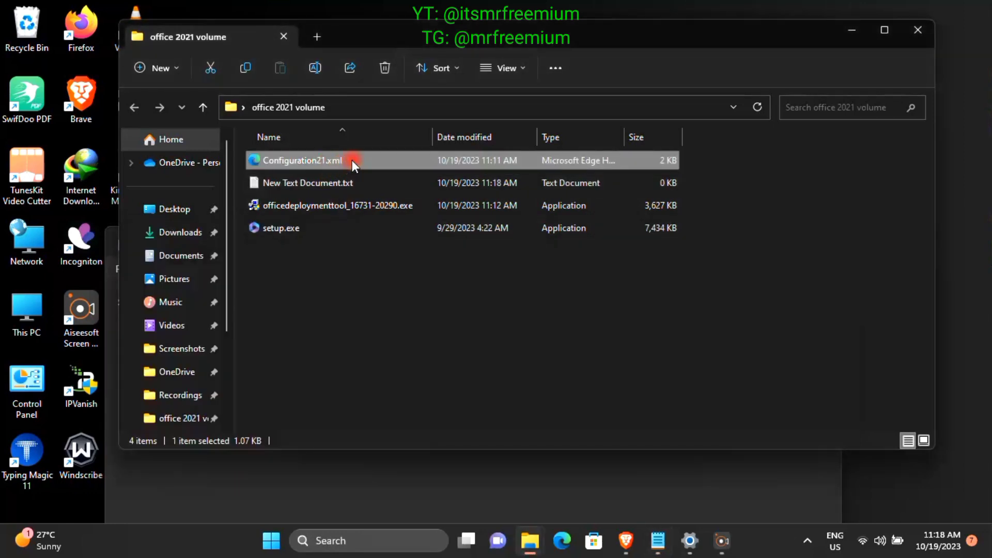
{"action": "left_click", "coordinate": [351, 160]}
{"action": "left_click", "coordinate": [343, 160]}
{"action": "left_click_drag", "start_coordinate": [343, 160], "coordinate": [243, 160]}
{"action": "key", "text": "ctrl+c"}
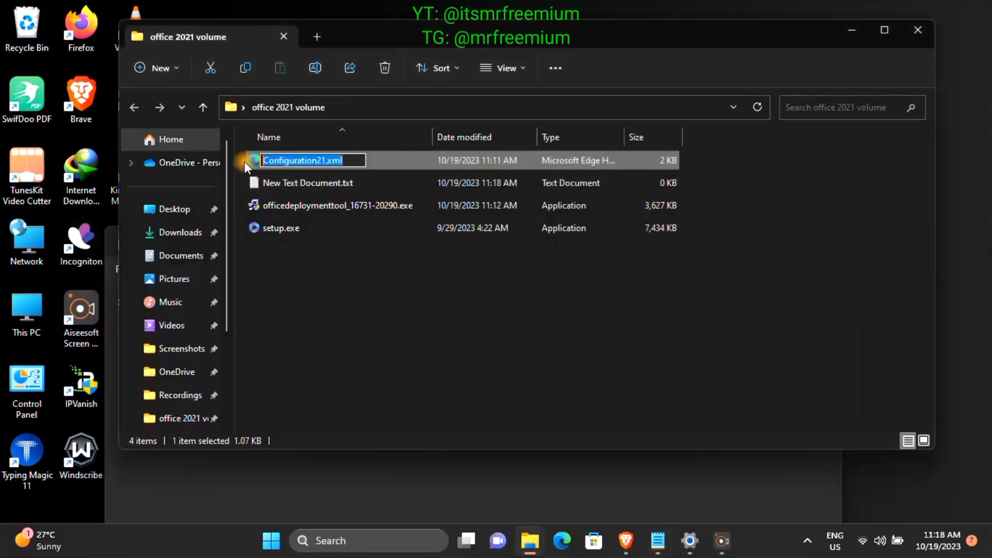
{"action": "left_click", "coordinate": [413, 493]}
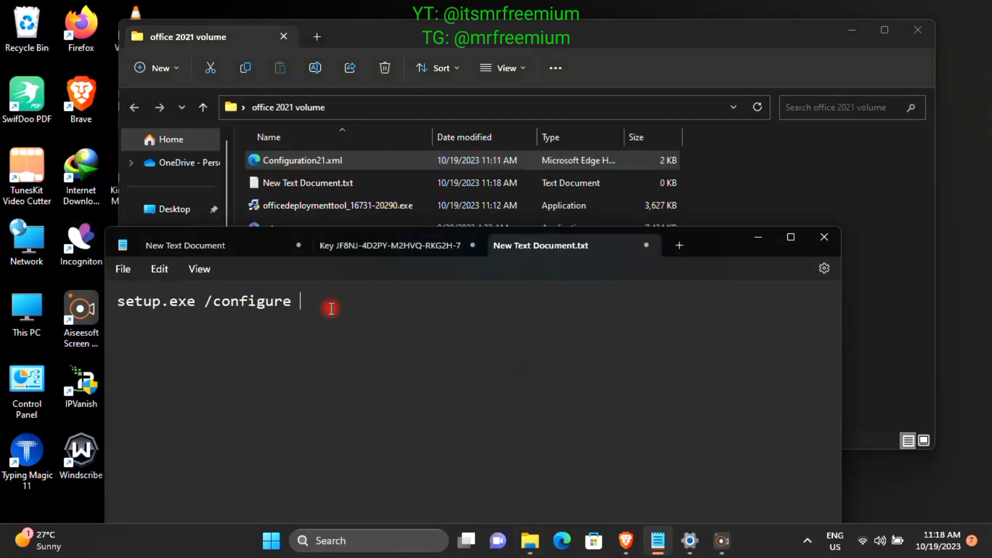
{"action": "key", "text": "ctrl+v"}
{"action": "left_click_drag", "start_coordinate": [505, 303], "coordinate": [111, 295]}
{"action": "left_click", "coordinate": [547, 341]}
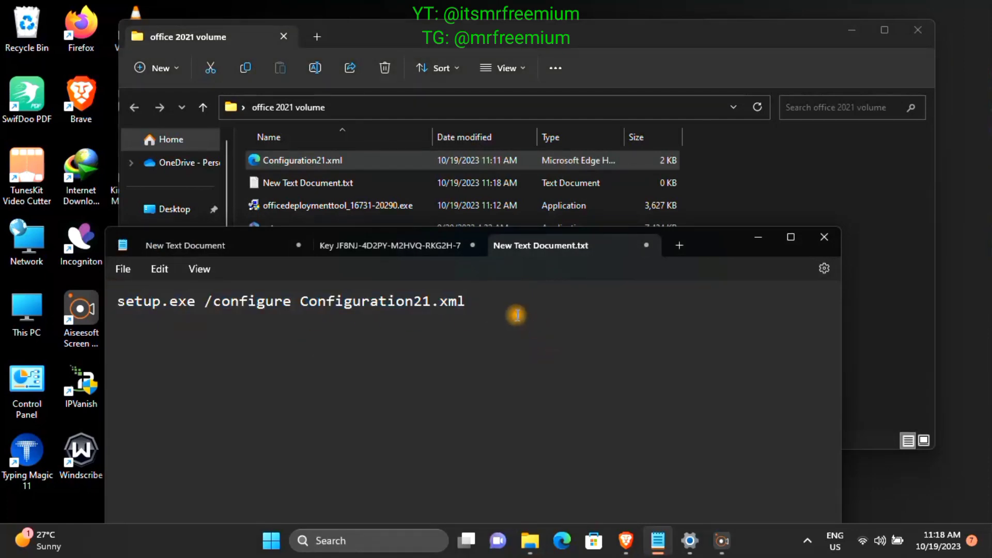
{"action": "left_click_drag", "start_coordinate": [517, 314], "coordinate": [124, 303]}
{"action": "left_click", "coordinate": [154, 321]}
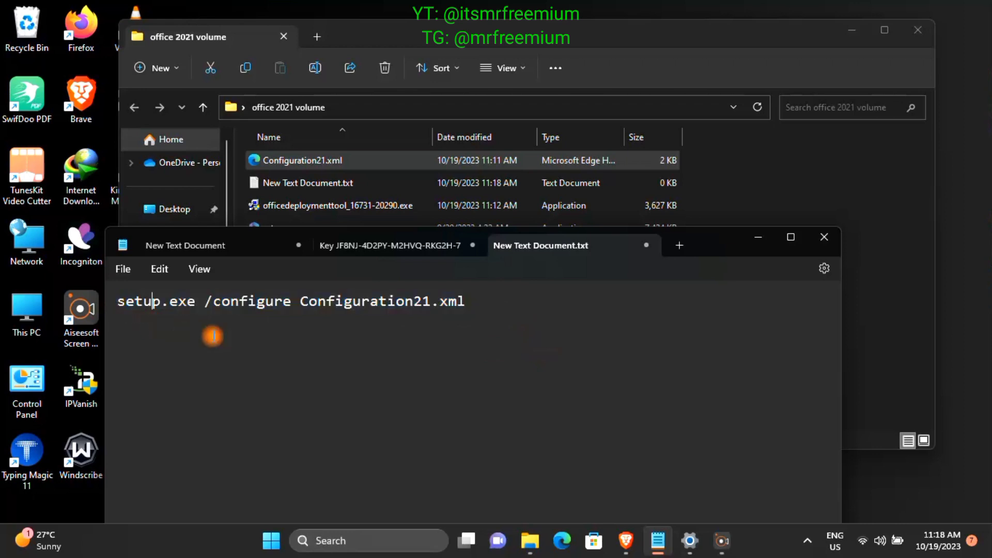
- Save the text document with the setup command, and close Notepad and the folder window
{"action": "left_click", "coordinate": [129, 270]}
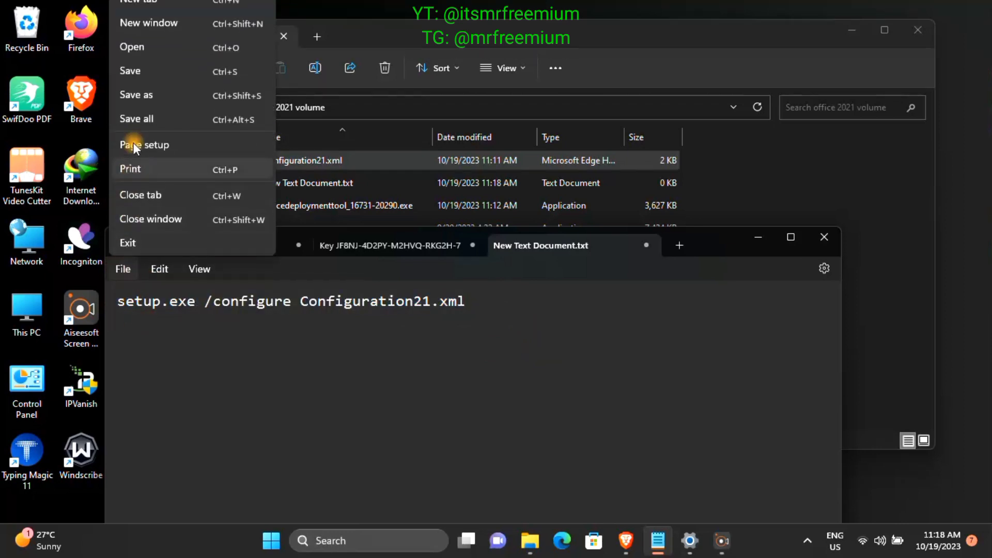
{"action": "left_click", "coordinate": [129, 70]}
{"action": "left_click", "coordinate": [814, 239]}
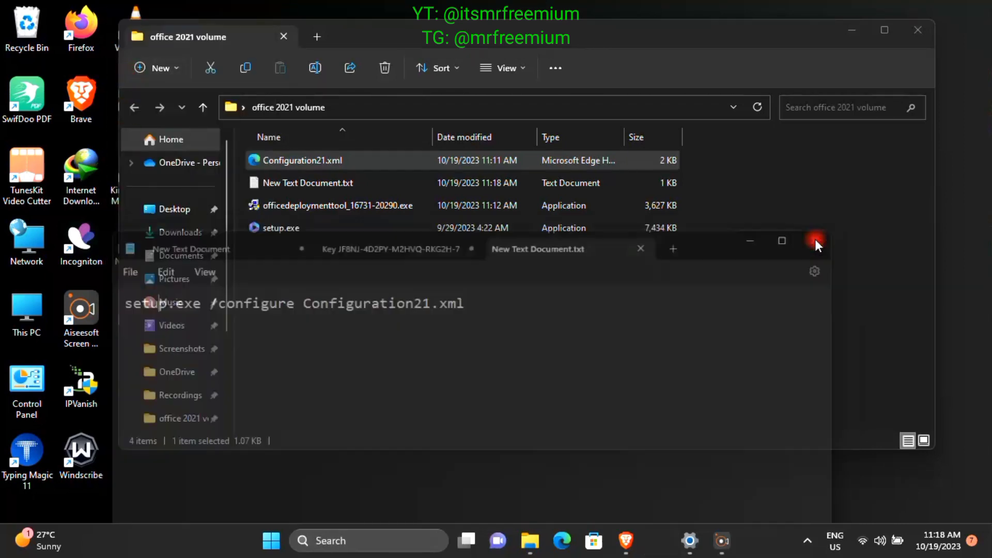
{"action": "left_click_drag", "start_coordinate": [269, 258], "coordinate": [576, 329]}
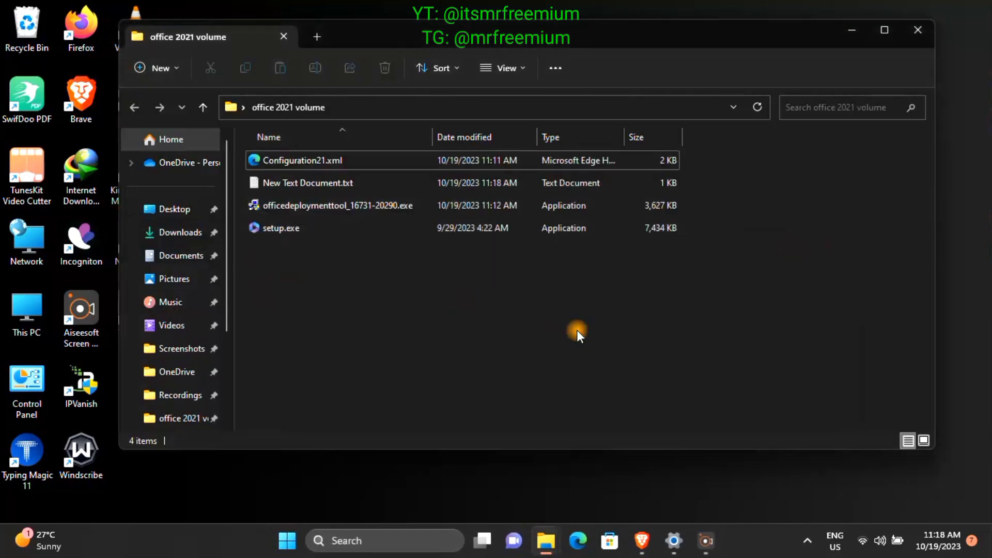
{"action": "left_click", "coordinate": [909, 29]}
{"action": "left_click_drag", "start_coordinate": [587, 271], "coordinate": [472, 123]}
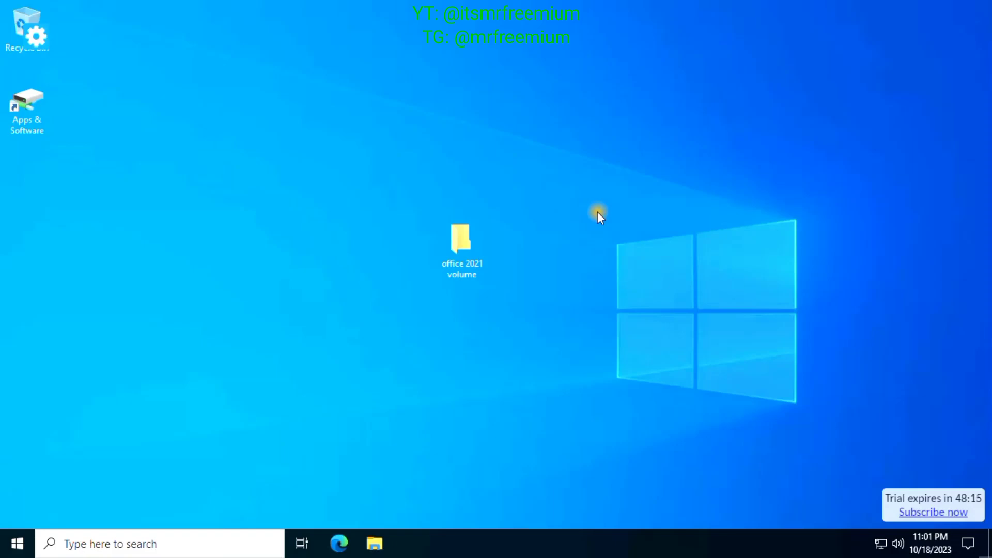
- Open the office 2021 volume folder on the Windows 10 machine's desktop and check its four files
{"action": "left_click_drag", "start_coordinate": [518, 298], "coordinate": [366, 180]}
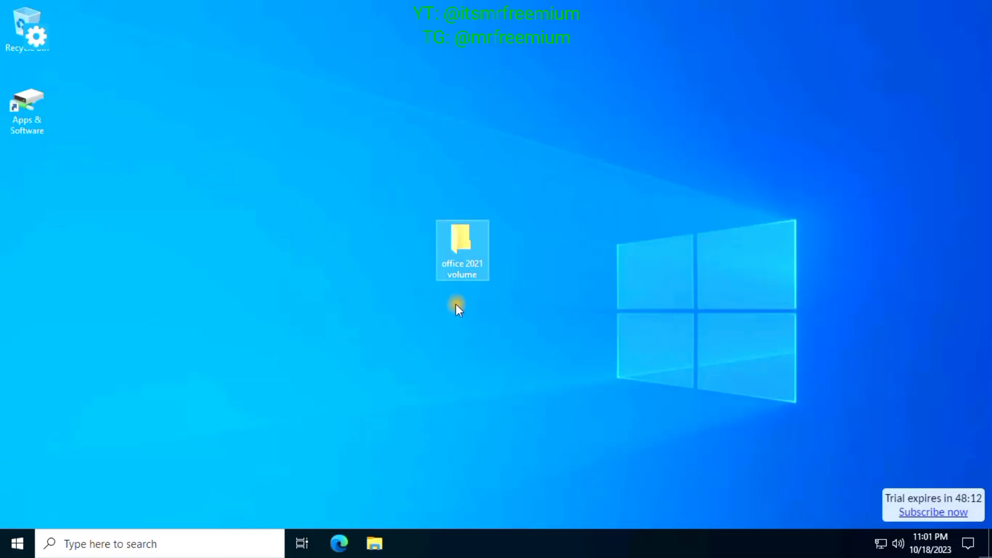
{"action": "double_click", "coordinate": [470, 245]}
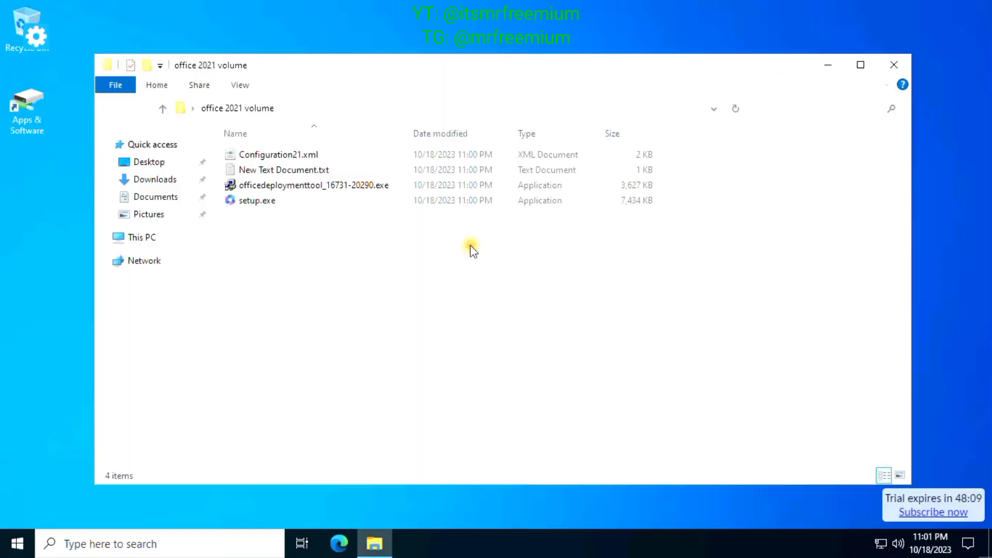
{"action": "left_click_drag", "start_coordinate": [273, 217], "coordinate": [282, 143]}
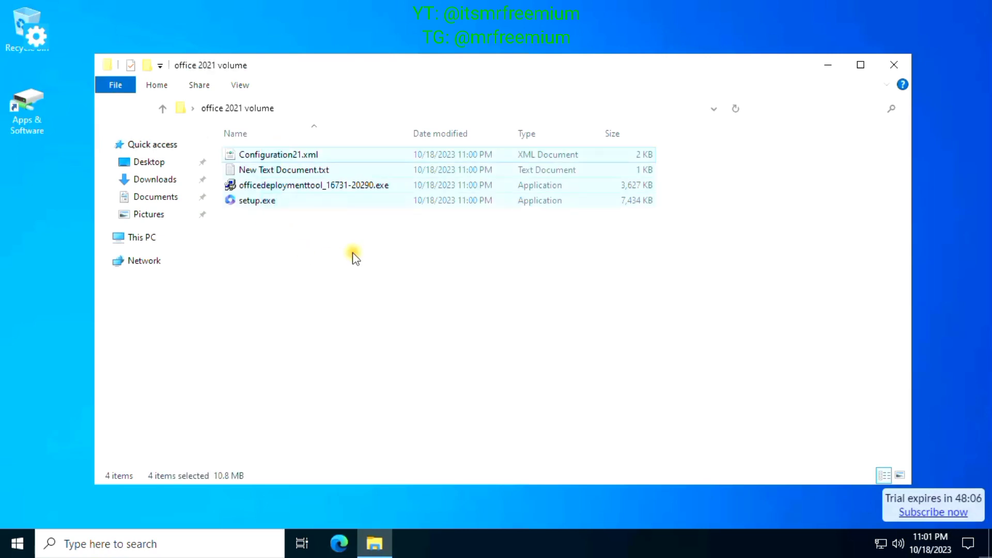
{"action": "left_click", "coordinate": [355, 255]}
- Copy the "office 2021 volume" part of the folder's path and minimize the folder window
{"action": "left_click", "coordinate": [335, 108]}
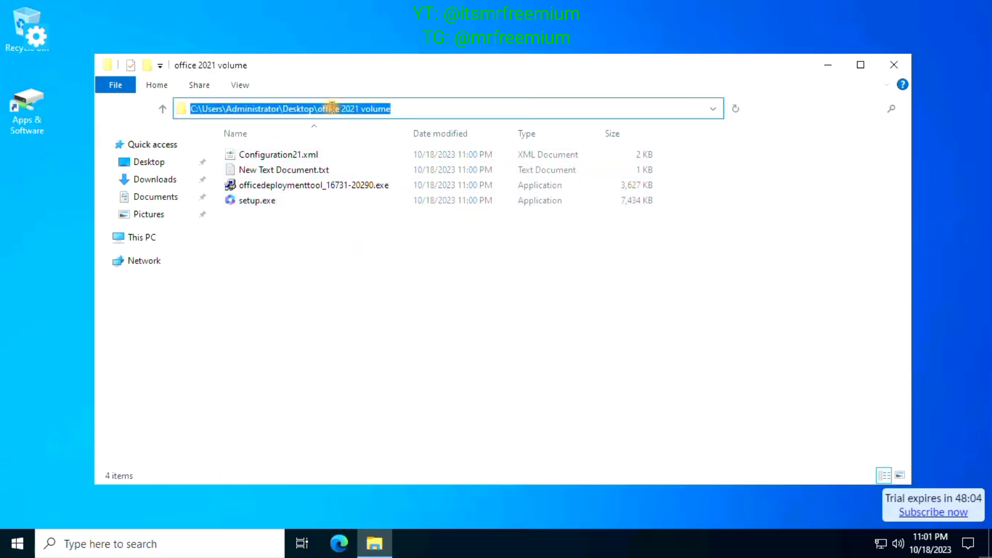
{"action": "left_click", "coordinate": [416, 106]}
{"action": "left_click_drag", "start_coordinate": [306, 109], "coordinate": [187, 111]}
{"action": "left_click", "coordinate": [438, 108]}
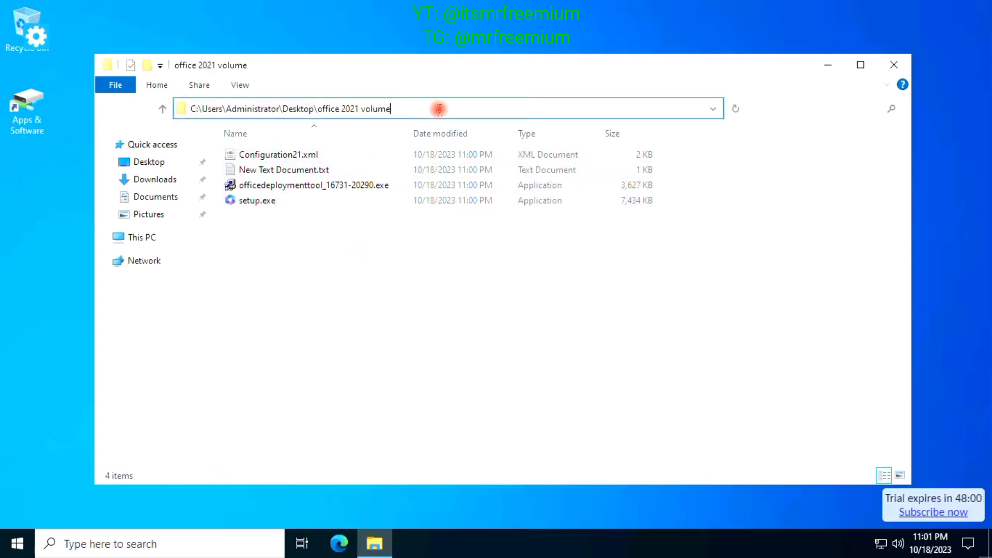
{"action": "left_click", "coordinate": [318, 108], "text": "shift"}
{"action": "right_click", "coordinate": [376, 104]}
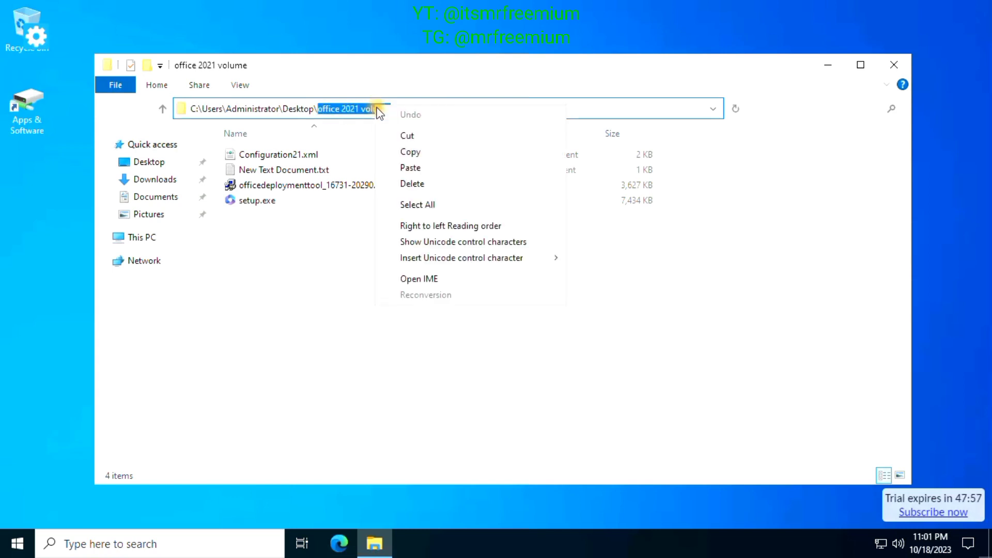
{"action": "left_click", "coordinate": [427, 152]}
{"action": "left_click", "coordinate": [827, 65]}
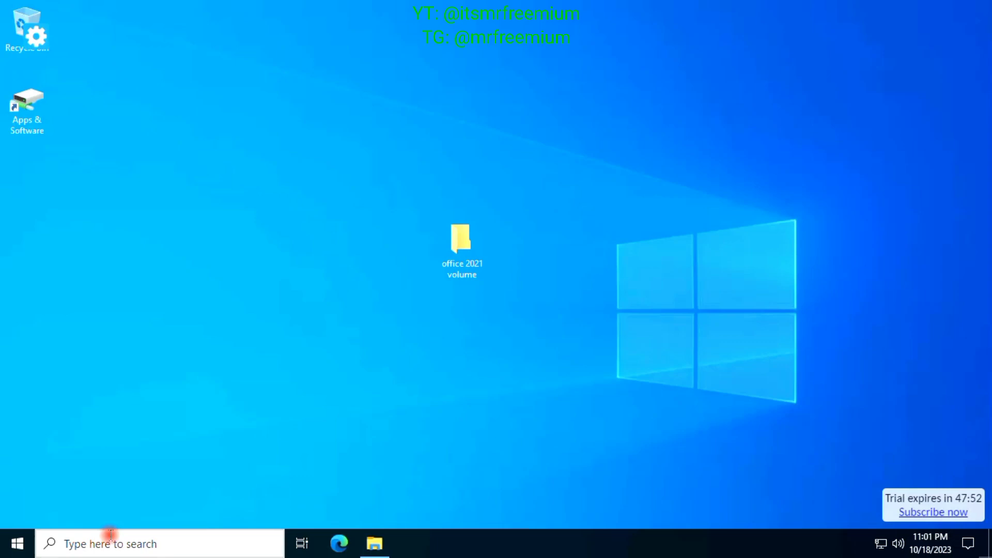
- Find Command Prompt with the search "cmd" and run it as administrator
{"action": "left_click", "coordinate": [110, 537]}
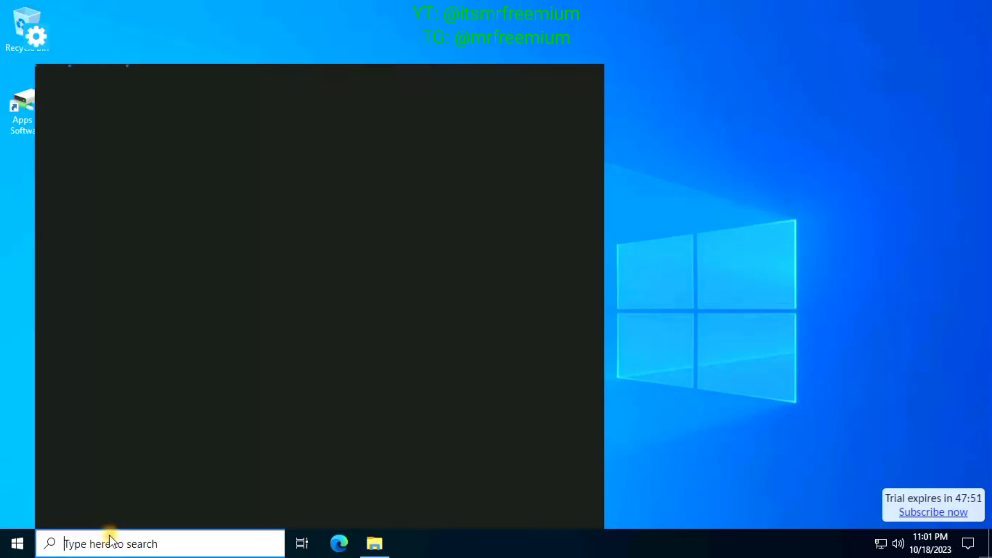
{"action": "type", "text": "cmd"}
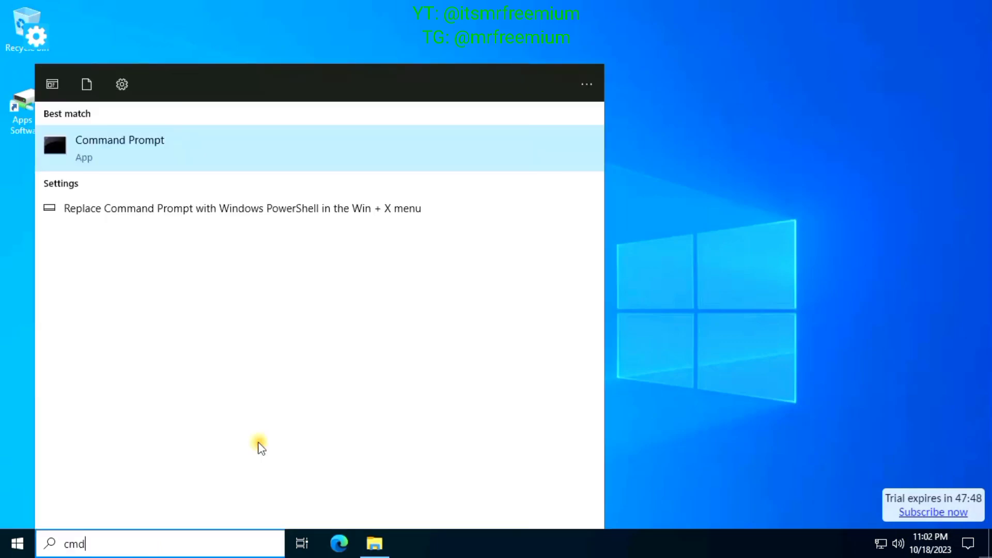
{"action": "right_click", "coordinate": [239, 147]}
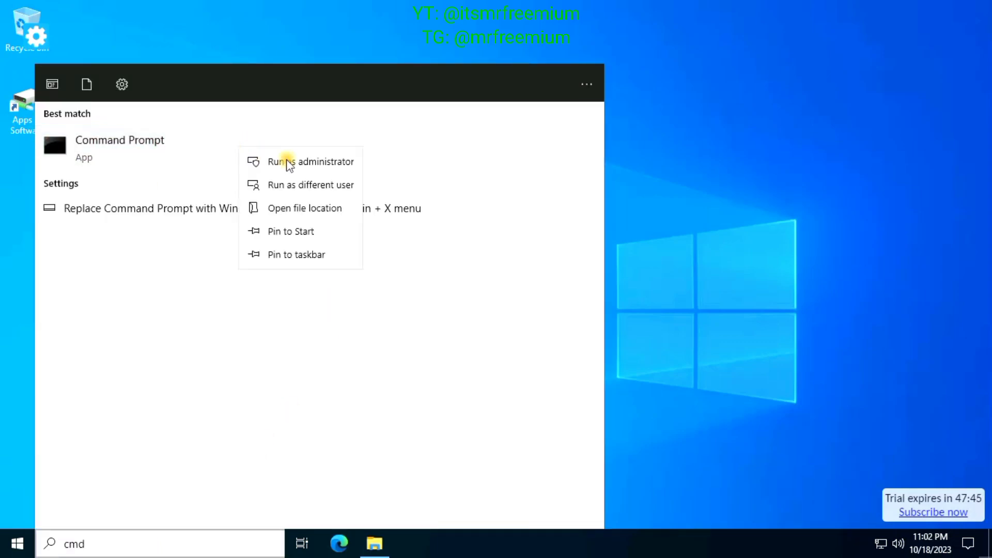
{"action": "left_click", "coordinate": [321, 163]}
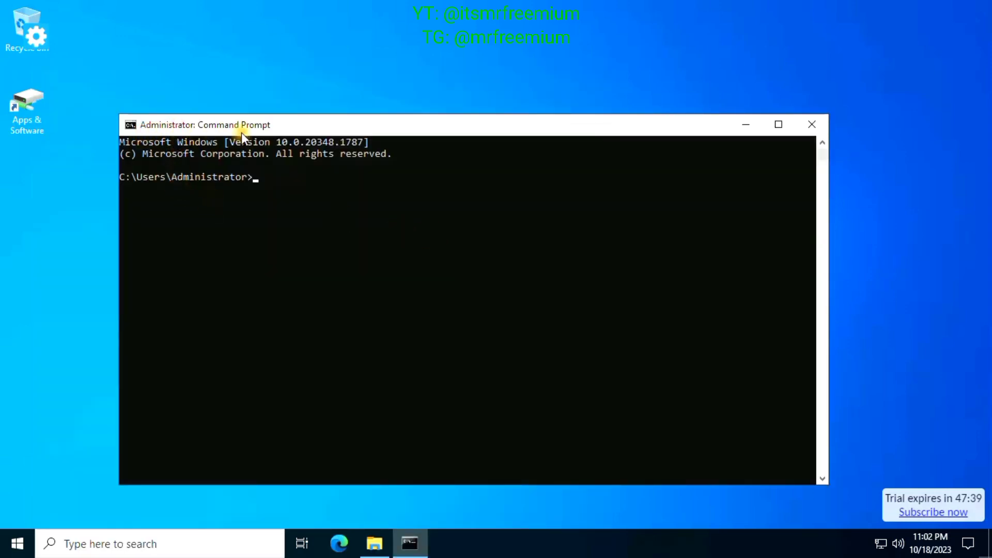
- Go up to the Users directory with "cd .." and return to the profile folder with "cd Administrator"
{"action": "type", "text": "cd .."}
{"action": "key", "text": "Return"}
{"action": "type", "text": "cd Administ"}
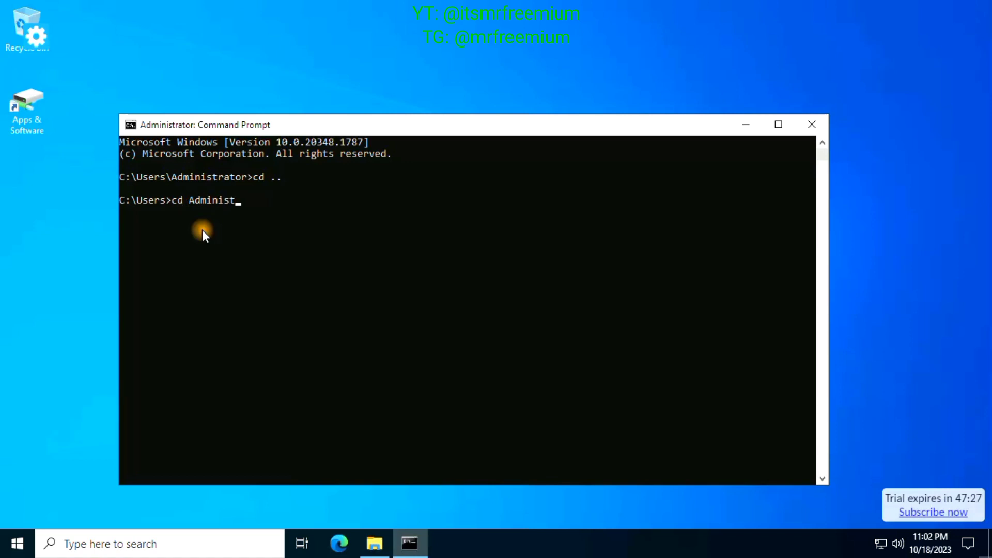
{"action": "type", "text": "rator"}
{"action": "key", "text": "Return"}
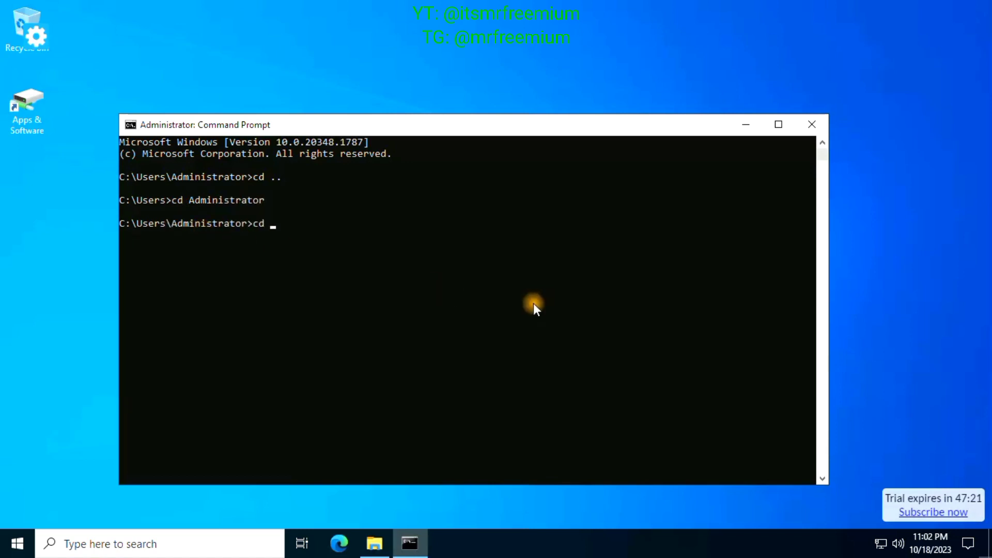
- Change the Command Prompt directory to desktop and from there into the copied folder name "office 2021 volume"
{"action": "key", "text": "Return"}
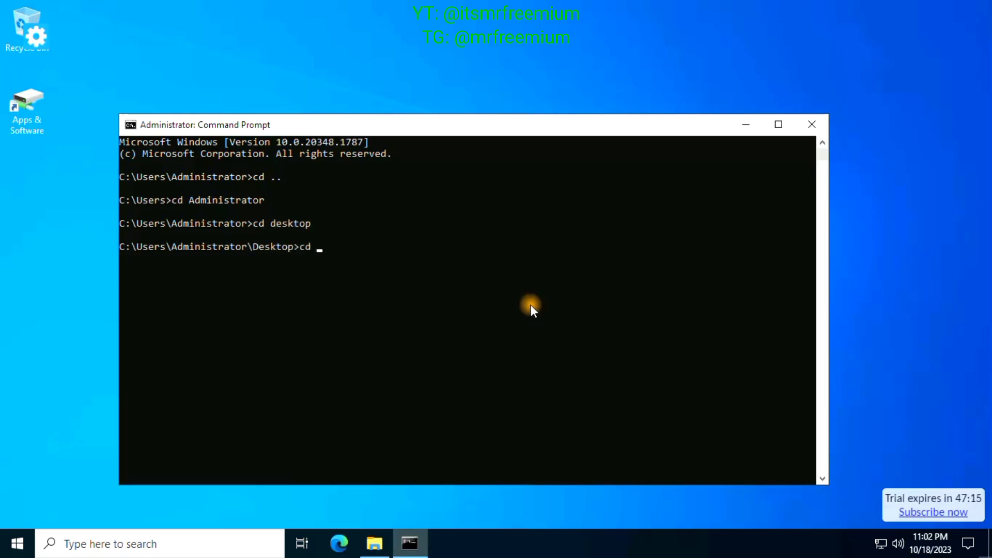
{"action": "type", "text": "cd"}
{"action": "key", "text": "ctrl+v"}
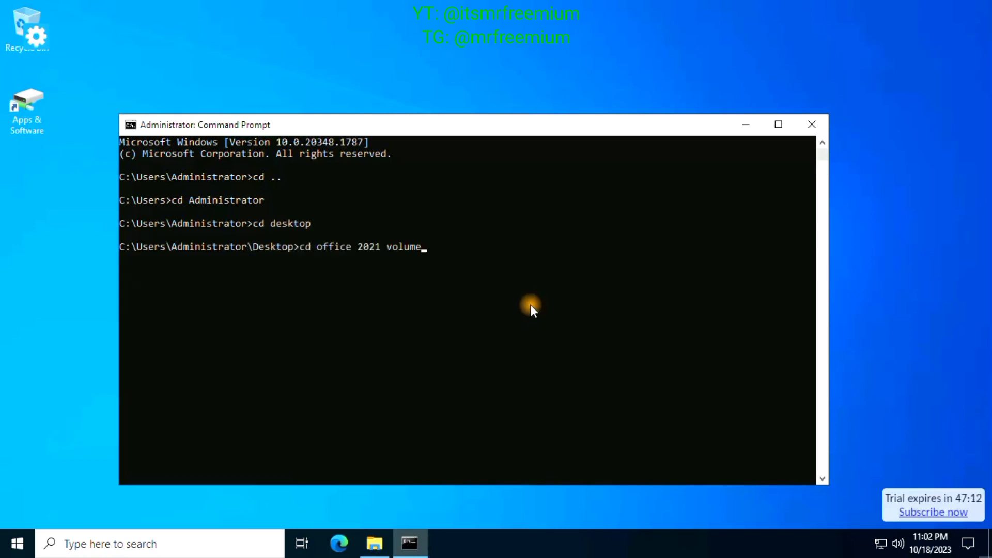
{"action": "key", "text": "Return"}
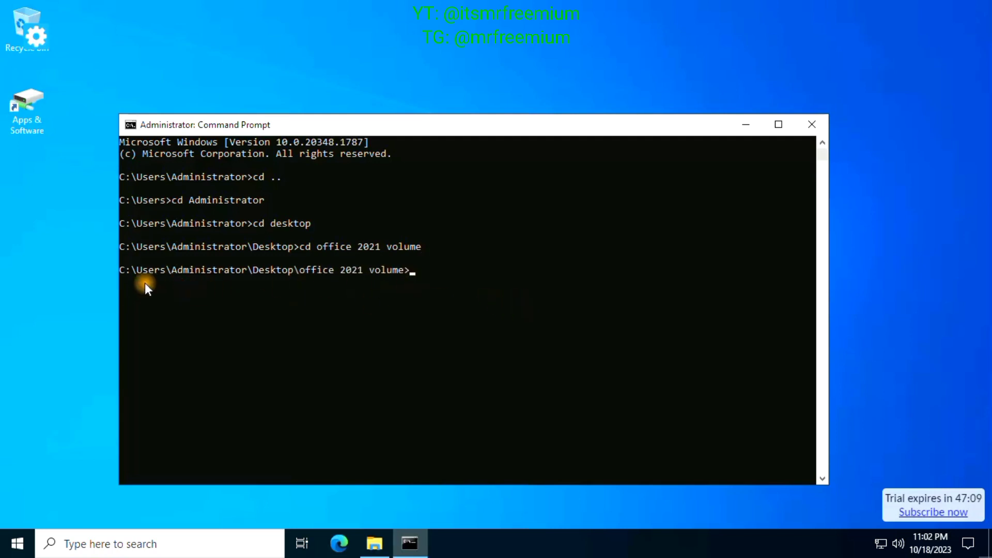
- Show the office 2021 volume folder's full path to compare it with the Command Prompt directory, and minimize the folder window
{"action": "left_click", "coordinate": [374, 543]}
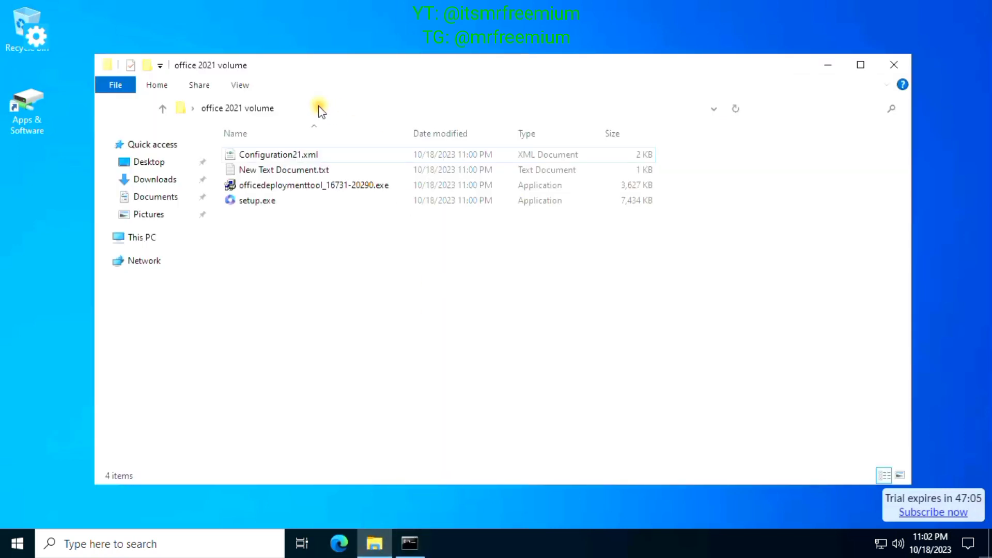
{"action": "left_click", "coordinate": [319, 108]}
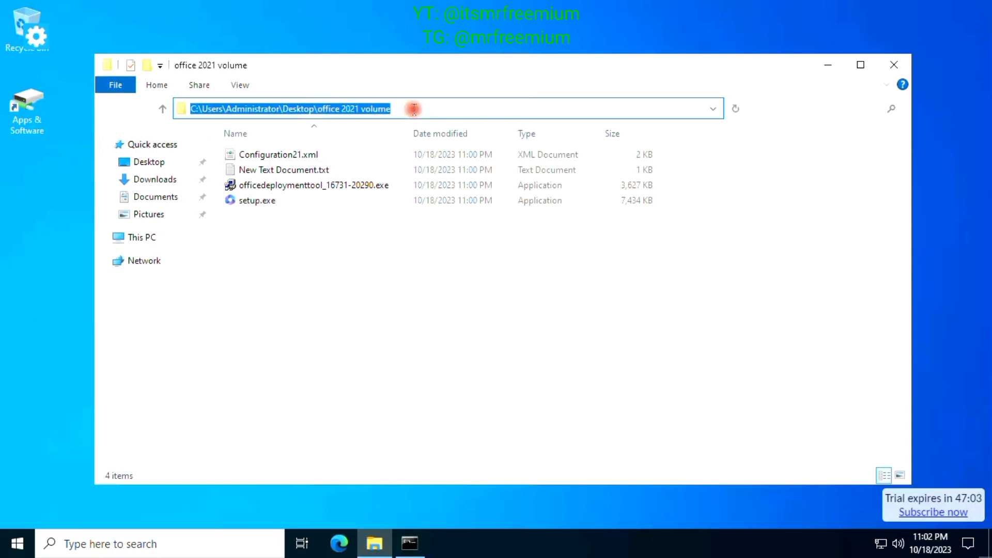
{"action": "left_click_drag", "start_coordinate": [411, 107], "coordinate": [181, 113]}
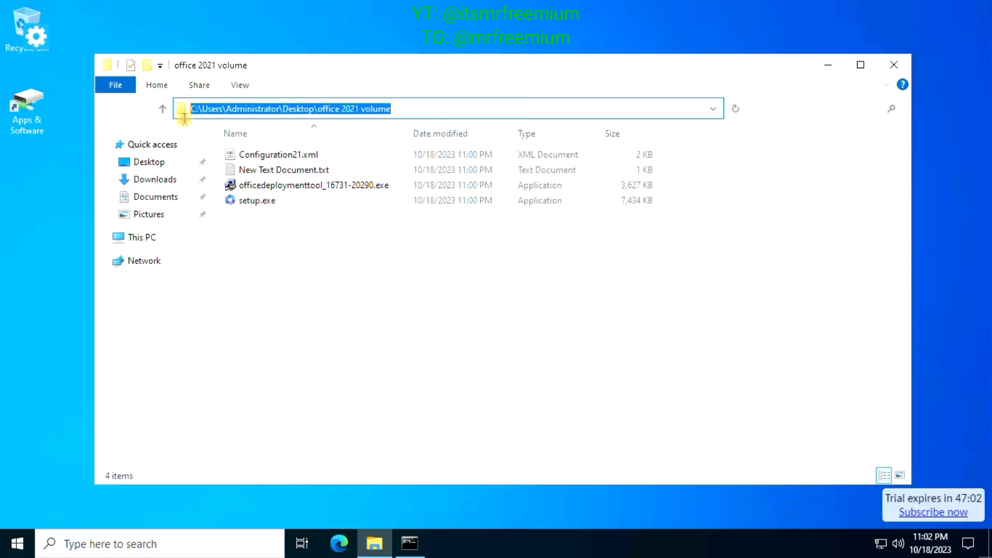
{"action": "left_click", "coordinate": [828, 66]}
- Open New Text Document.txt from the office 2021 volume folder and copy its setup command
{"action": "left_click", "coordinate": [378, 546]}
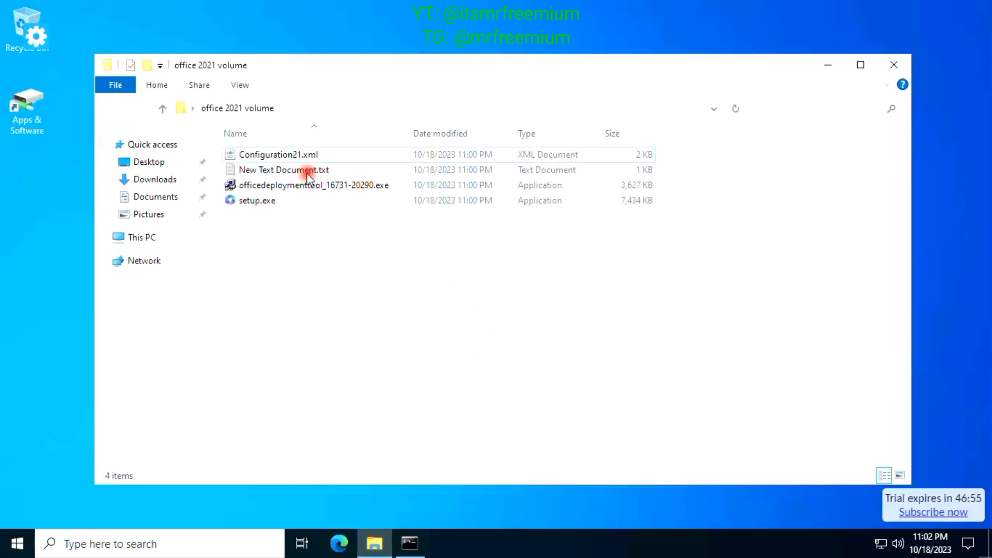
{"action": "left_click", "coordinate": [325, 174]}
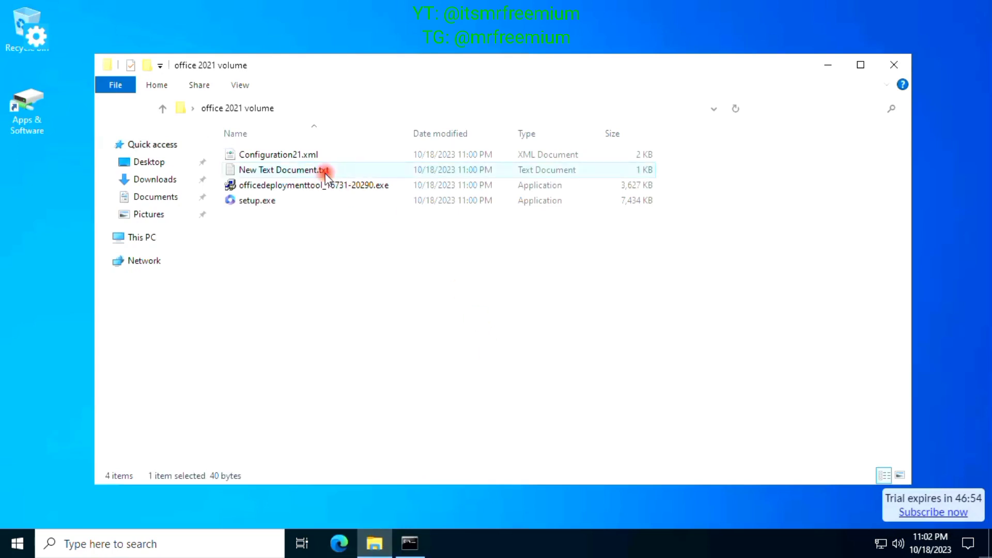
{"action": "double_click", "coordinate": [324, 172]}
{"action": "left_click_drag", "start_coordinate": [283, 70], "coordinate": [20, 65]}
{"action": "key", "text": "ctrl+c"}
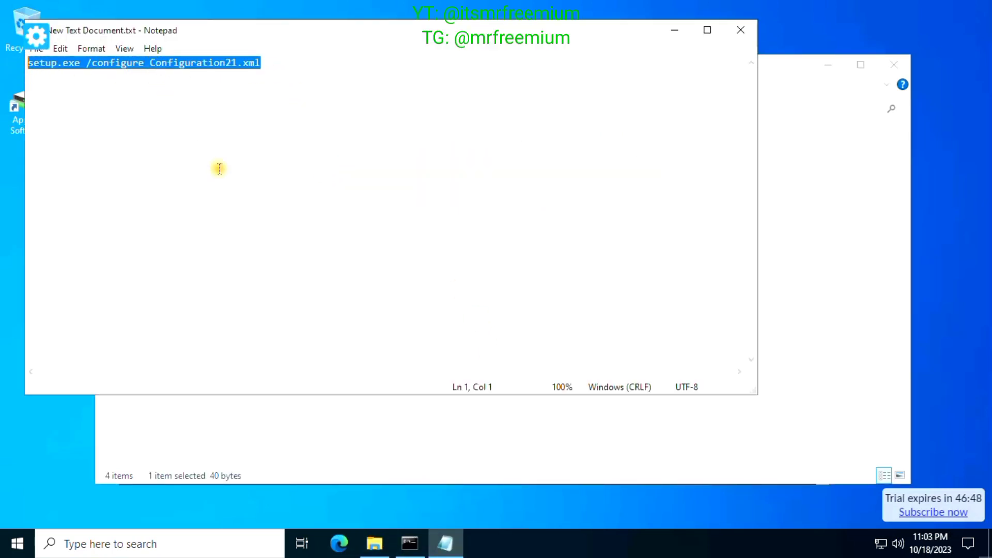
- Run "setup.exe /configure Configuration21.xml" in the Command Prompt and close the Office installer and its notification once it finishes
{"action": "left_click", "coordinate": [409, 542]}
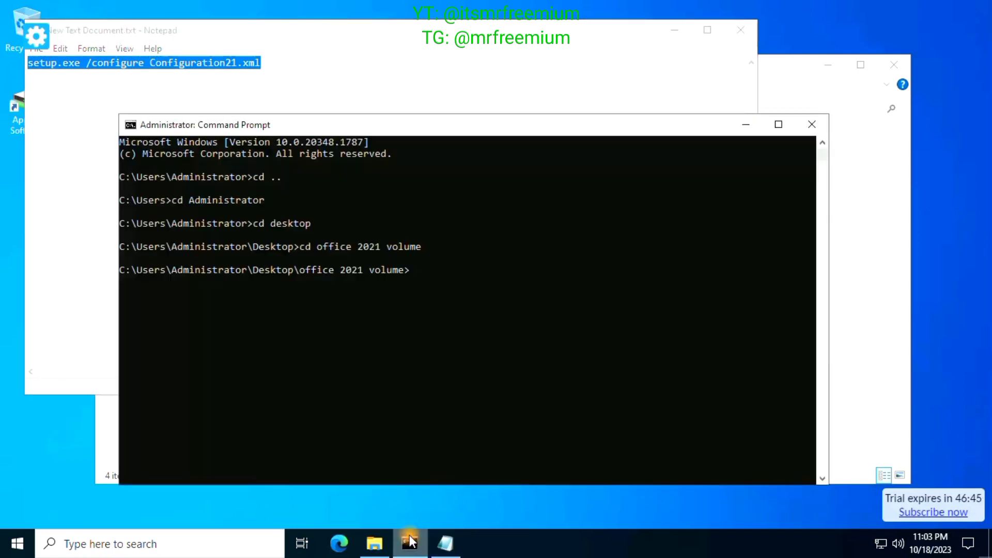
{"action": "left_click", "coordinate": [825, 68]}
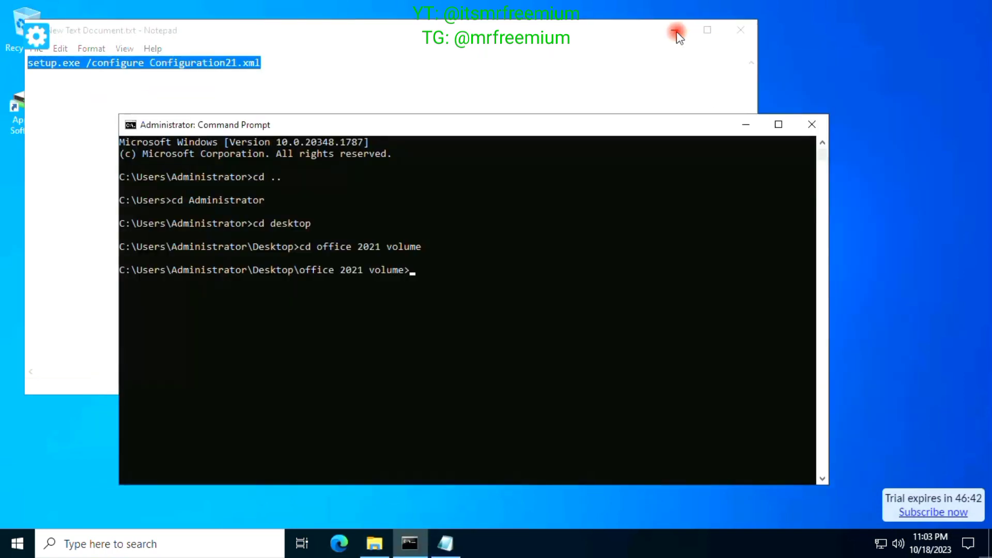
{"action": "left_click", "coordinate": [675, 31]}
{"action": "right_click", "coordinate": [489, 326]}
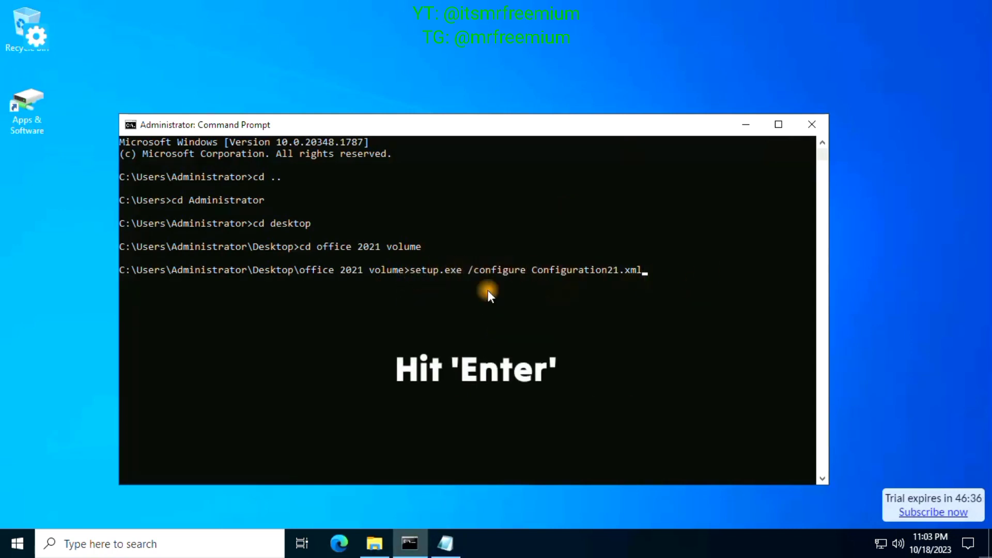
{"action": "key", "text": "Return"}
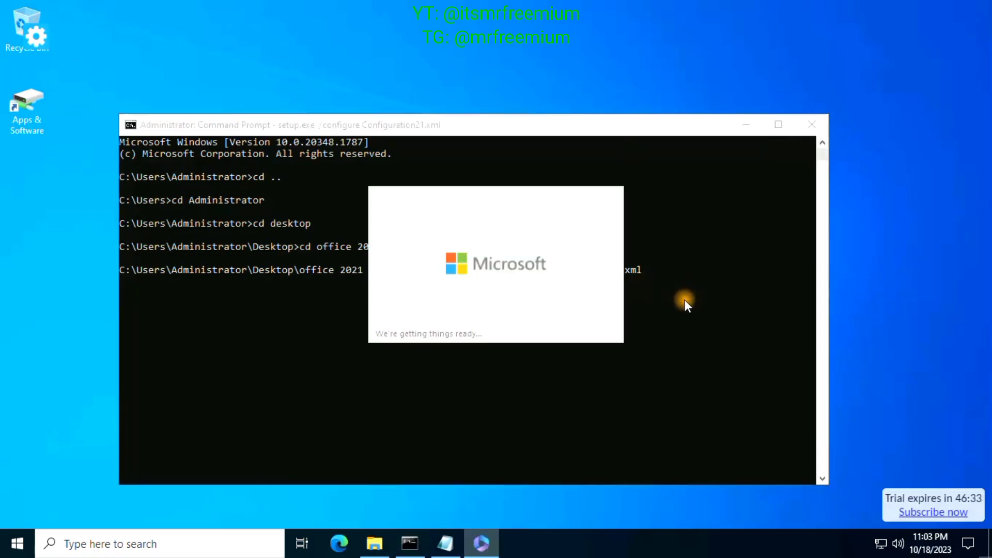
{"action": "left_click", "coordinate": [746, 125]}
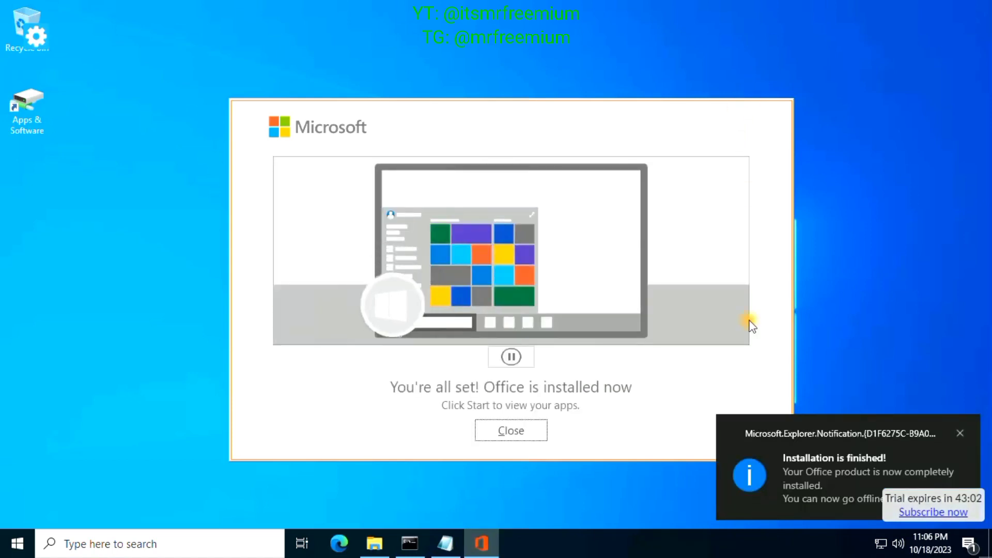
{"action": "left_click", "coordinate": [961, 438]}
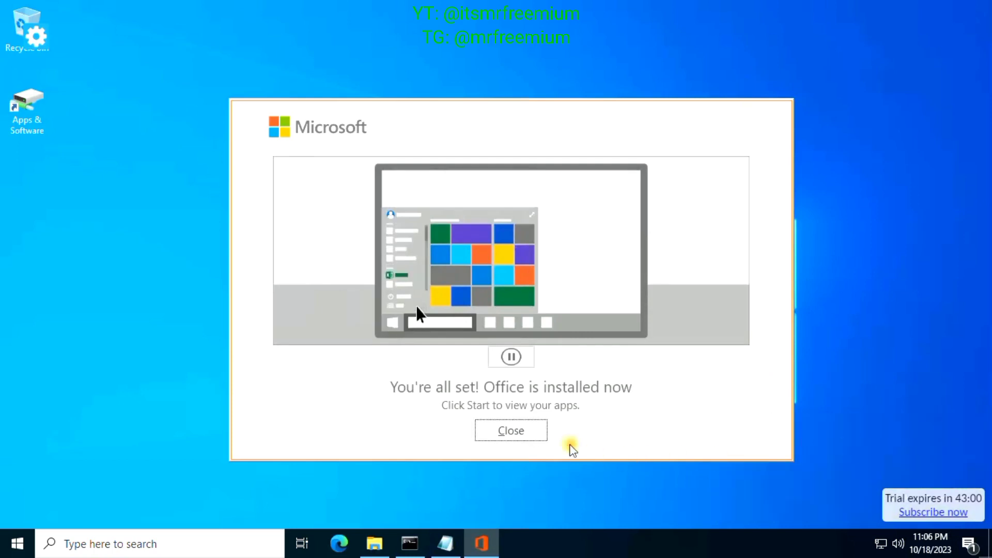
{"action": "left_click", "coordinate": [525, 430]}
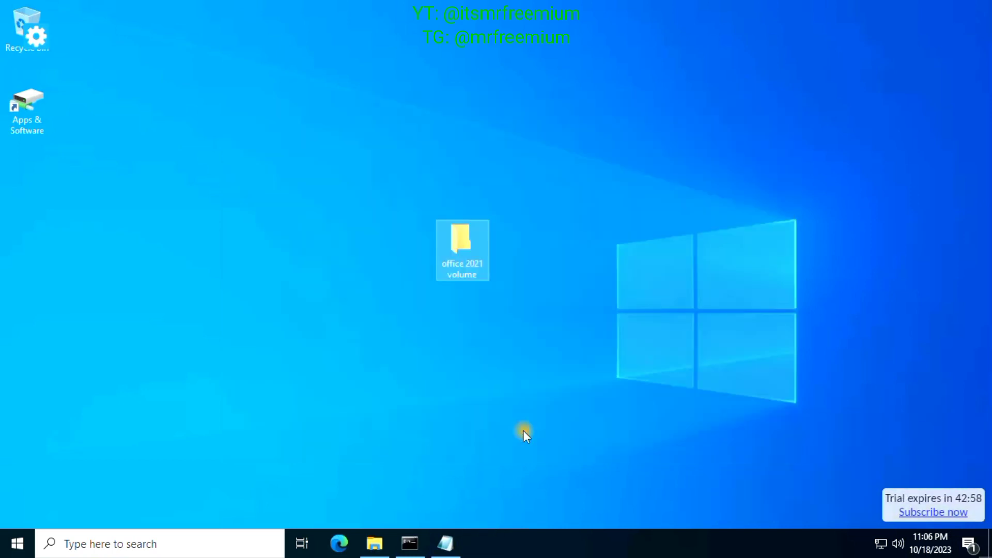
- Launch Word and accept the Microsoft Office LTSC Professional Plus 2021 license agreement
{"action": "left_click", "coordinate": [16, 543]}
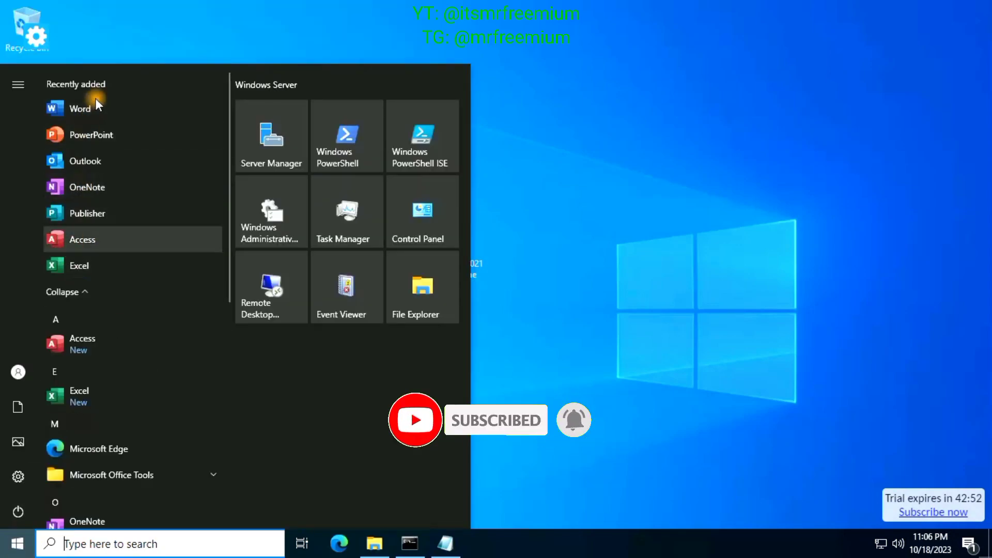
{"action": "left_click", "coordinate": [119, 109]}
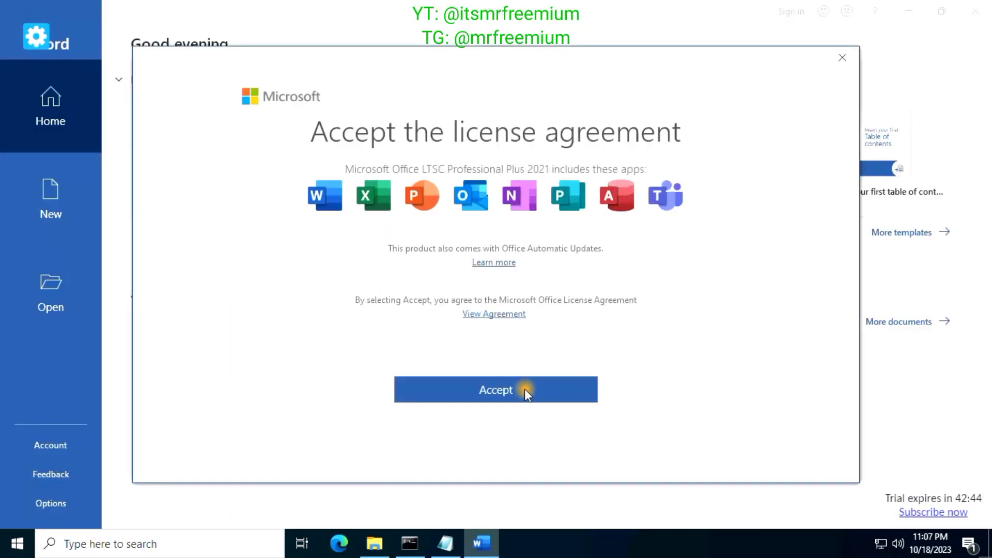
{"action": "left_click", "coordinate": [525, 388]}
{"action": "left_click", "coordinate": [779, 435]}
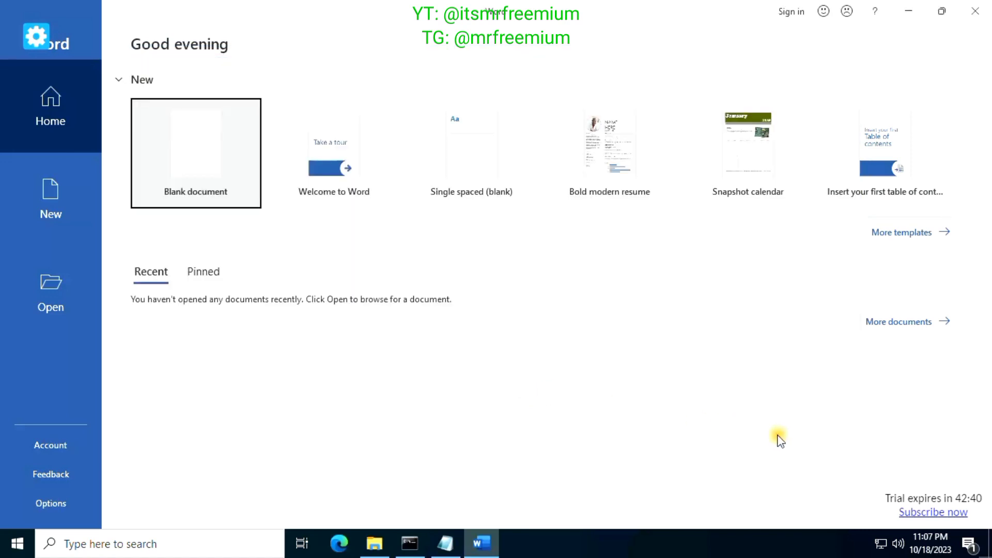
{"action": "left_click", "coordinate": [50, 444]}
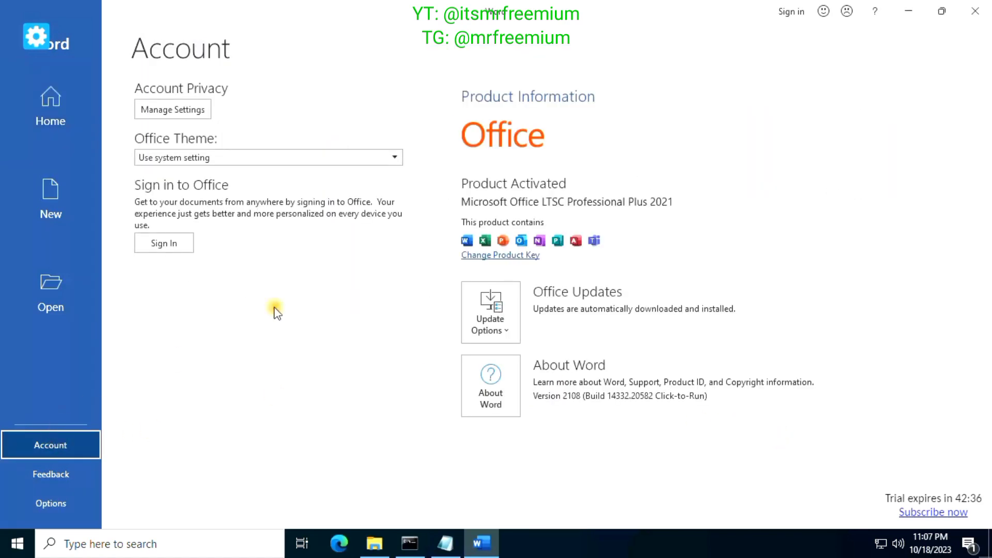
{"action": "left_click", "coordinate": [516, 256]}
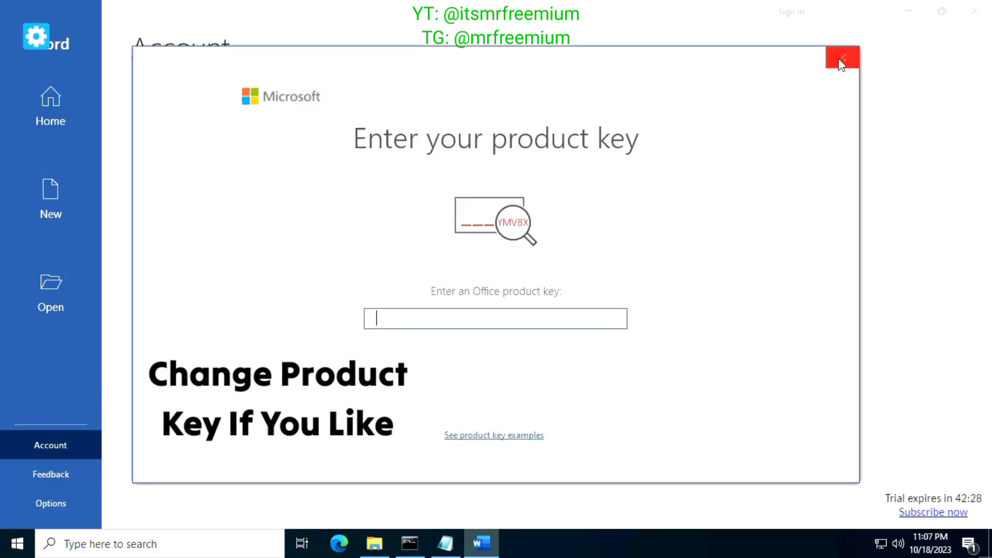
{"action": "left_click", "coordinate": [840, 59]}
- Browse Word's full list of document templates from its home page and minimize Word
{"action": "left_click", "coordinate": [57, 117]}
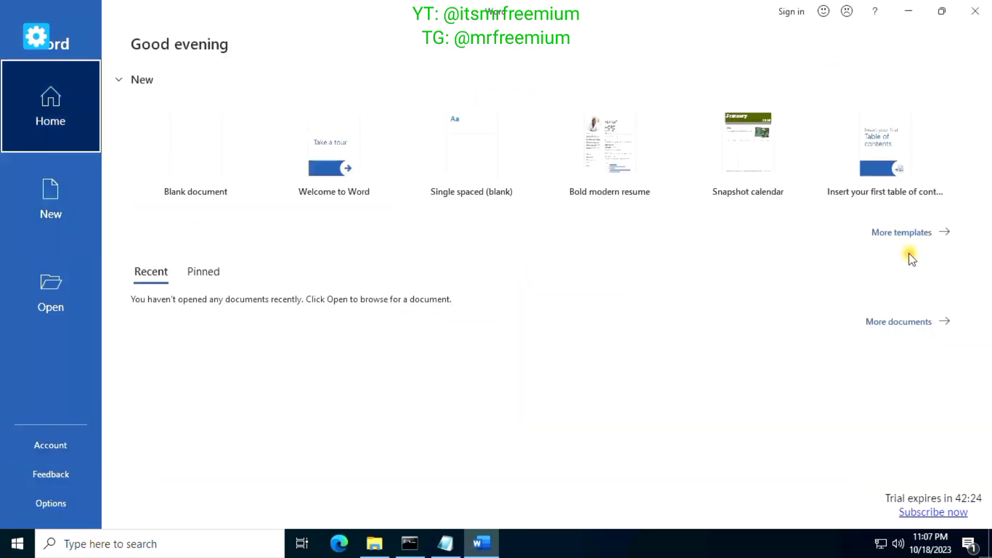
{"action": "left_click", "coordinate": [903, 232]}
{"action": "scroll", "coordinate": [837, 341], "scroll_direction": "down", "scroll_amount": 6}
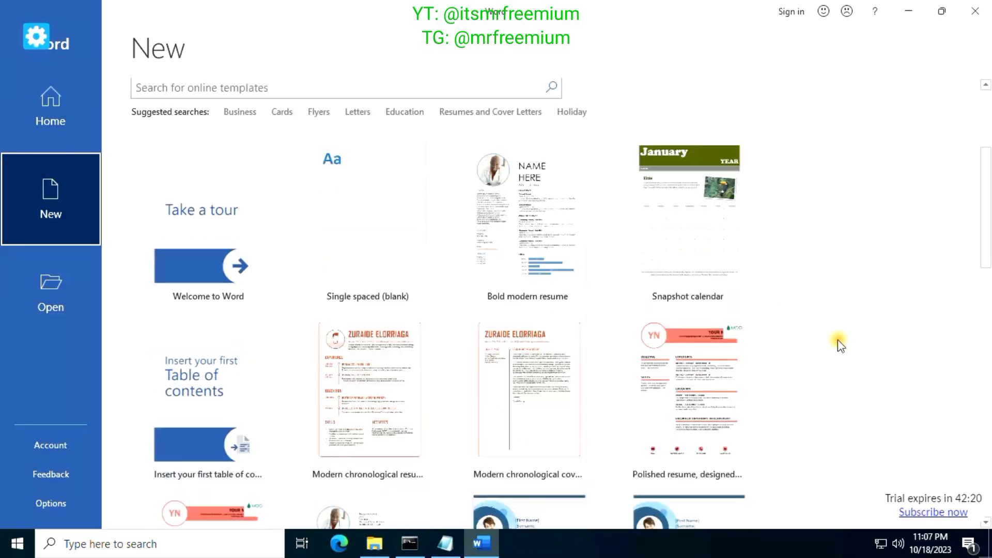
{"action": "left_click", "coordinate": [908, 11]}
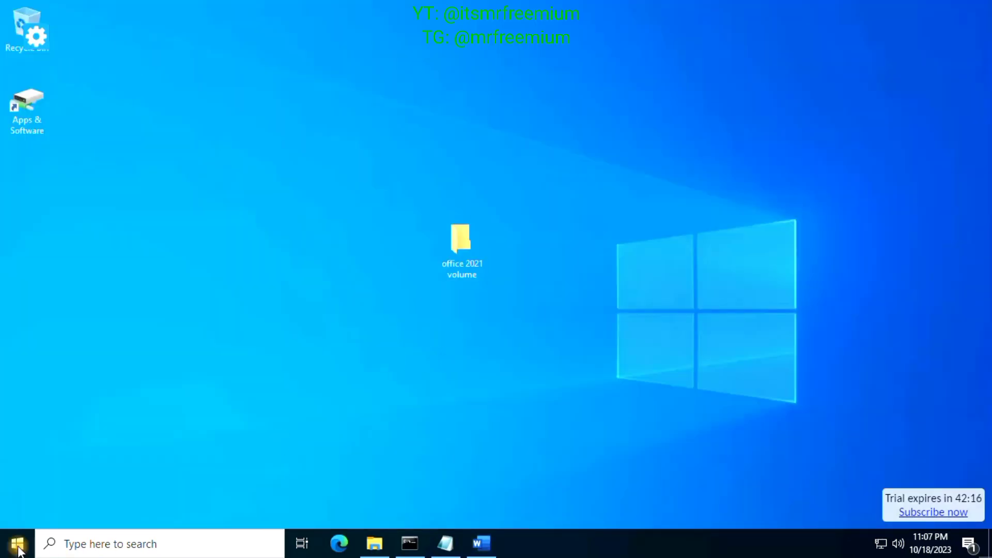
- Launch Excel and check the activation status in the product information on its account page
{"action": "left_click", "coordinate": [17, 543]}
{"action": "left_click", "coordinate": [82, 187]}
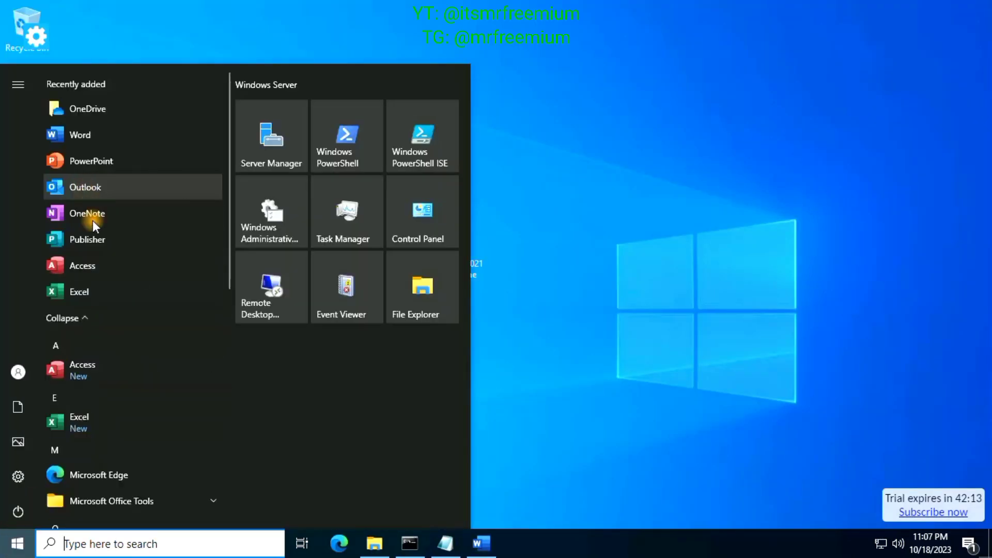
{"action": "left_click", "coordinate": [79, 290]}
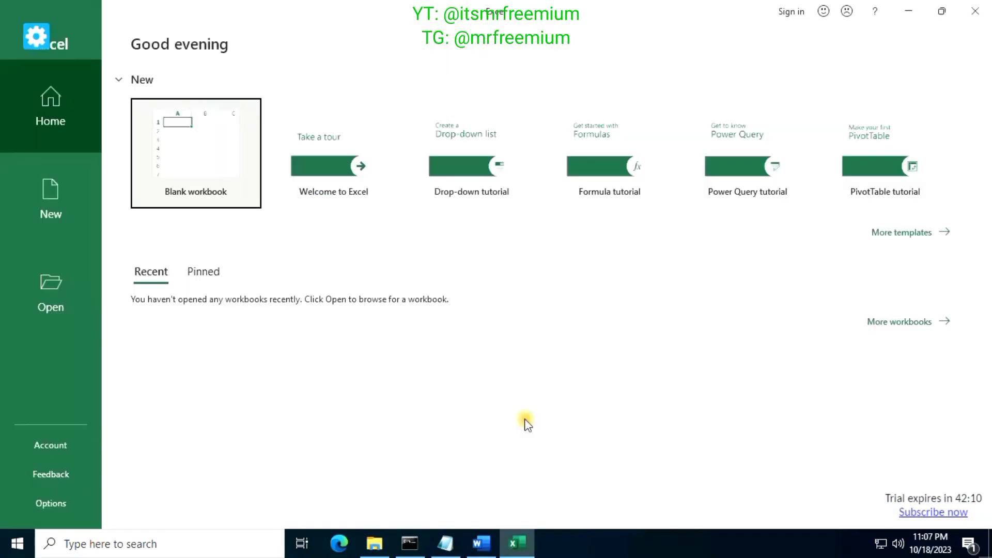
{"action": "left_click", "coordinate": [64, 443]}
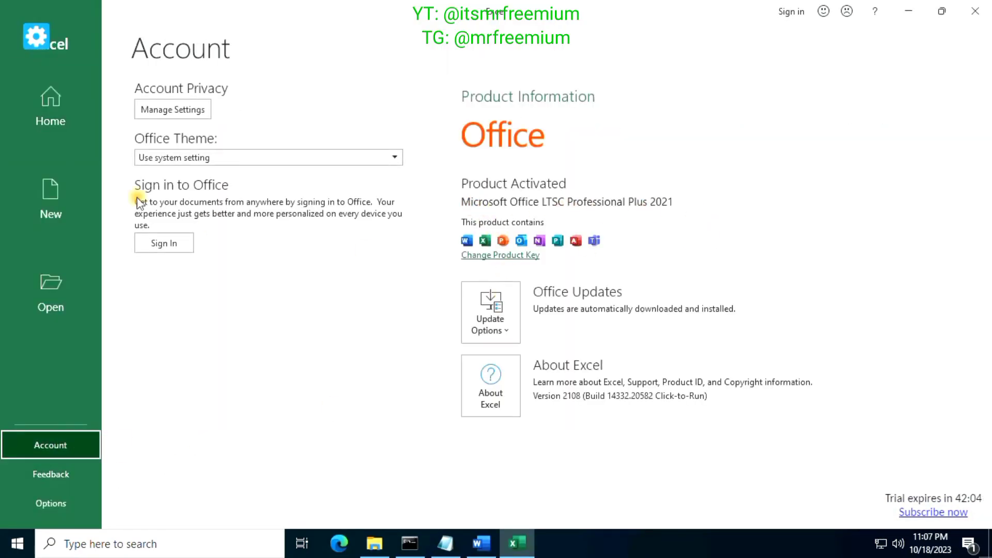
- Browse Excel's full list of workbook templates from its home page and minimize Excel
{"action": "left_click", "coordinate": [52, 106]}
{"action": "left_click", "coordinate": [919, 232]}
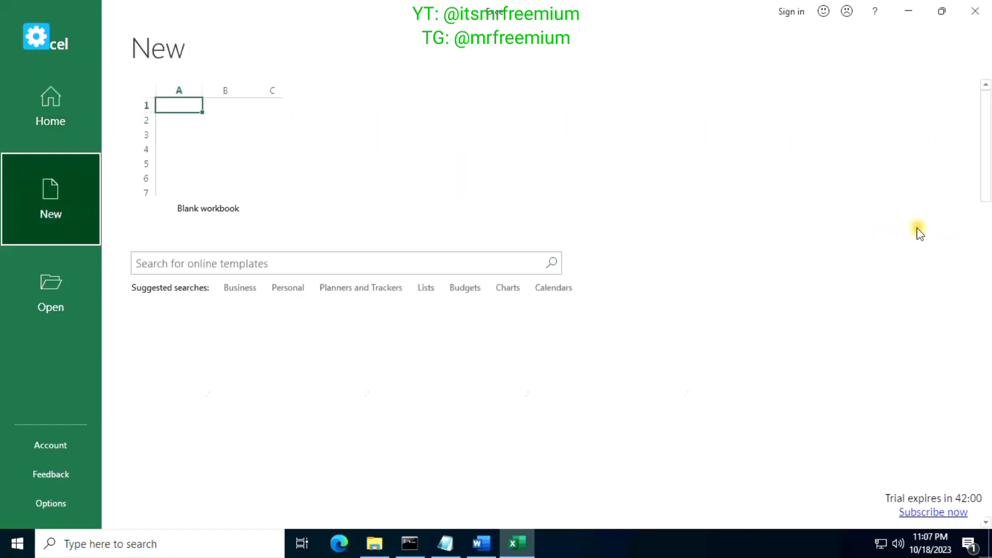
{"action": "scroll", "coordinate": [986, 183], "scroll_direction": "down", "scroll_amount": 10}
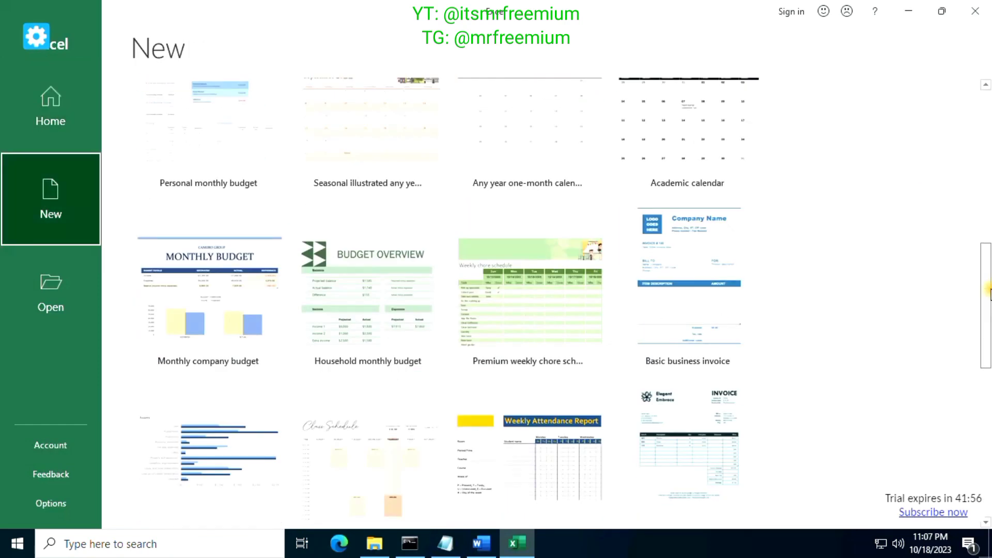
{"action": "left_click", "coordinate": [908, 11]}
- Launch PowerPoint and check the activation status in the product information on its account page
{"action": "left_click", "coordinate": [17, 543]}
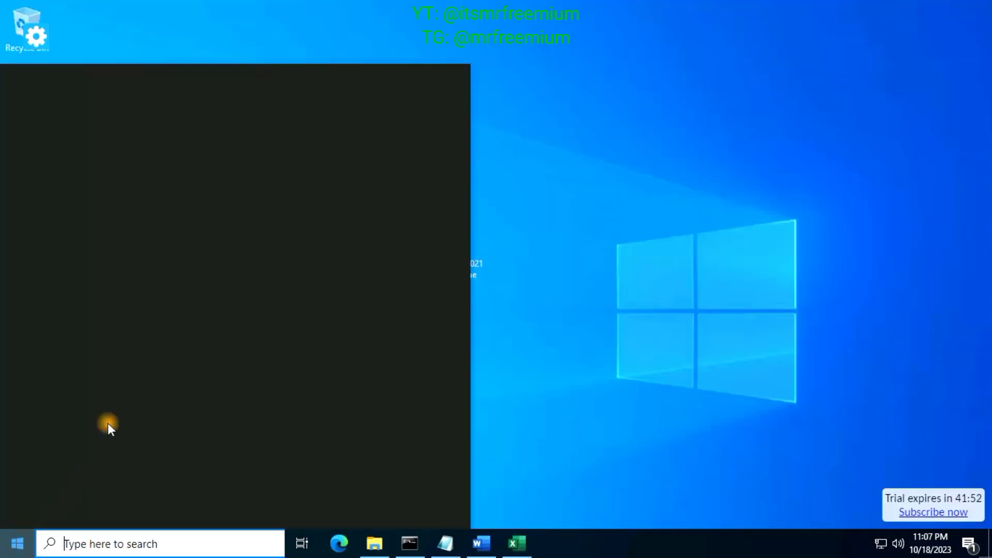
{"action": "left_click", "coordinate": [94, 162]}
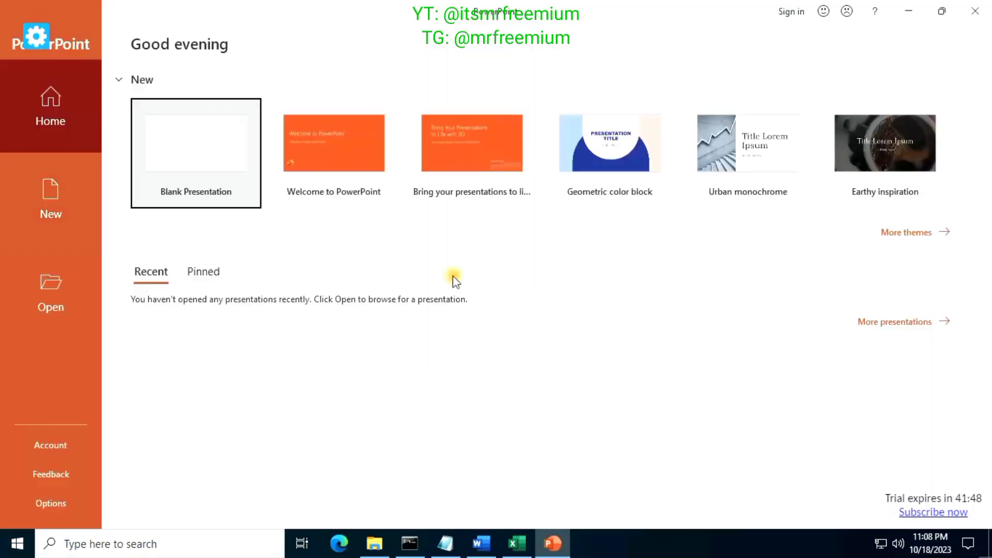
{"action": "left_click", "coordinate": [30, 451]}
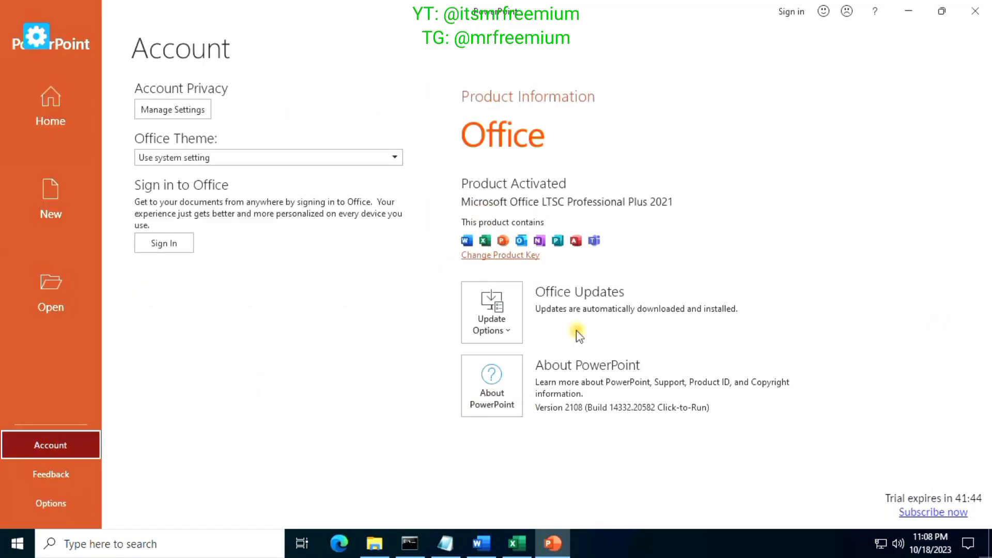